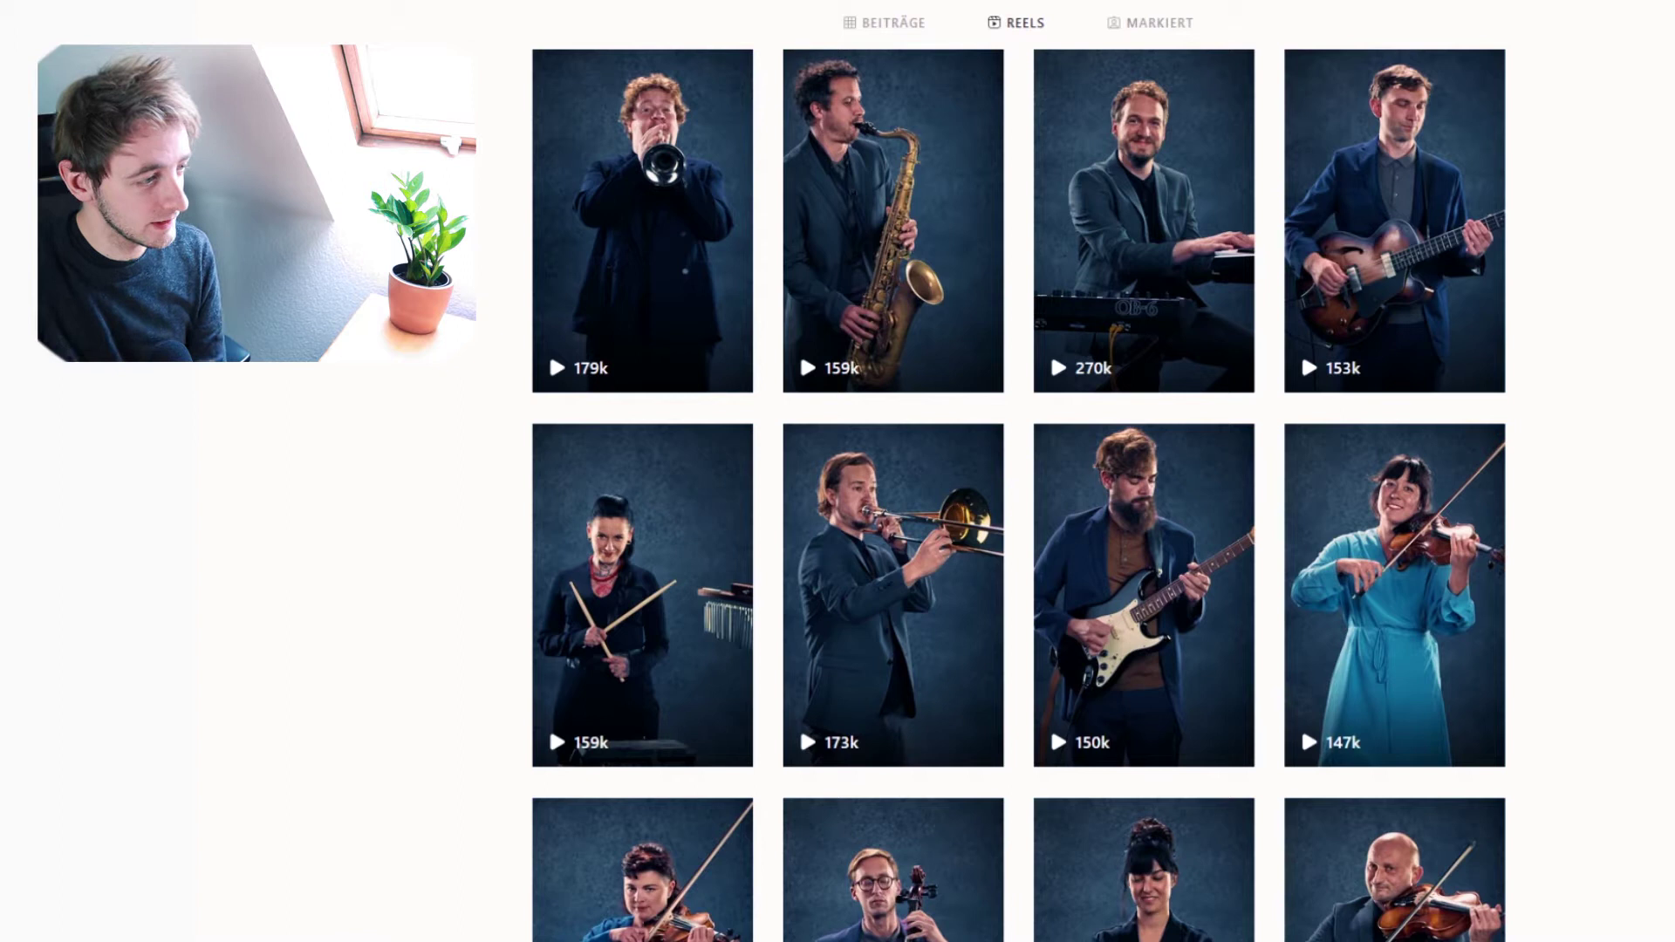
View the trumpet reel, close it, and look through the profile's grid of musician reels
{"action": "left_click", "coordinate": [730, 123]}
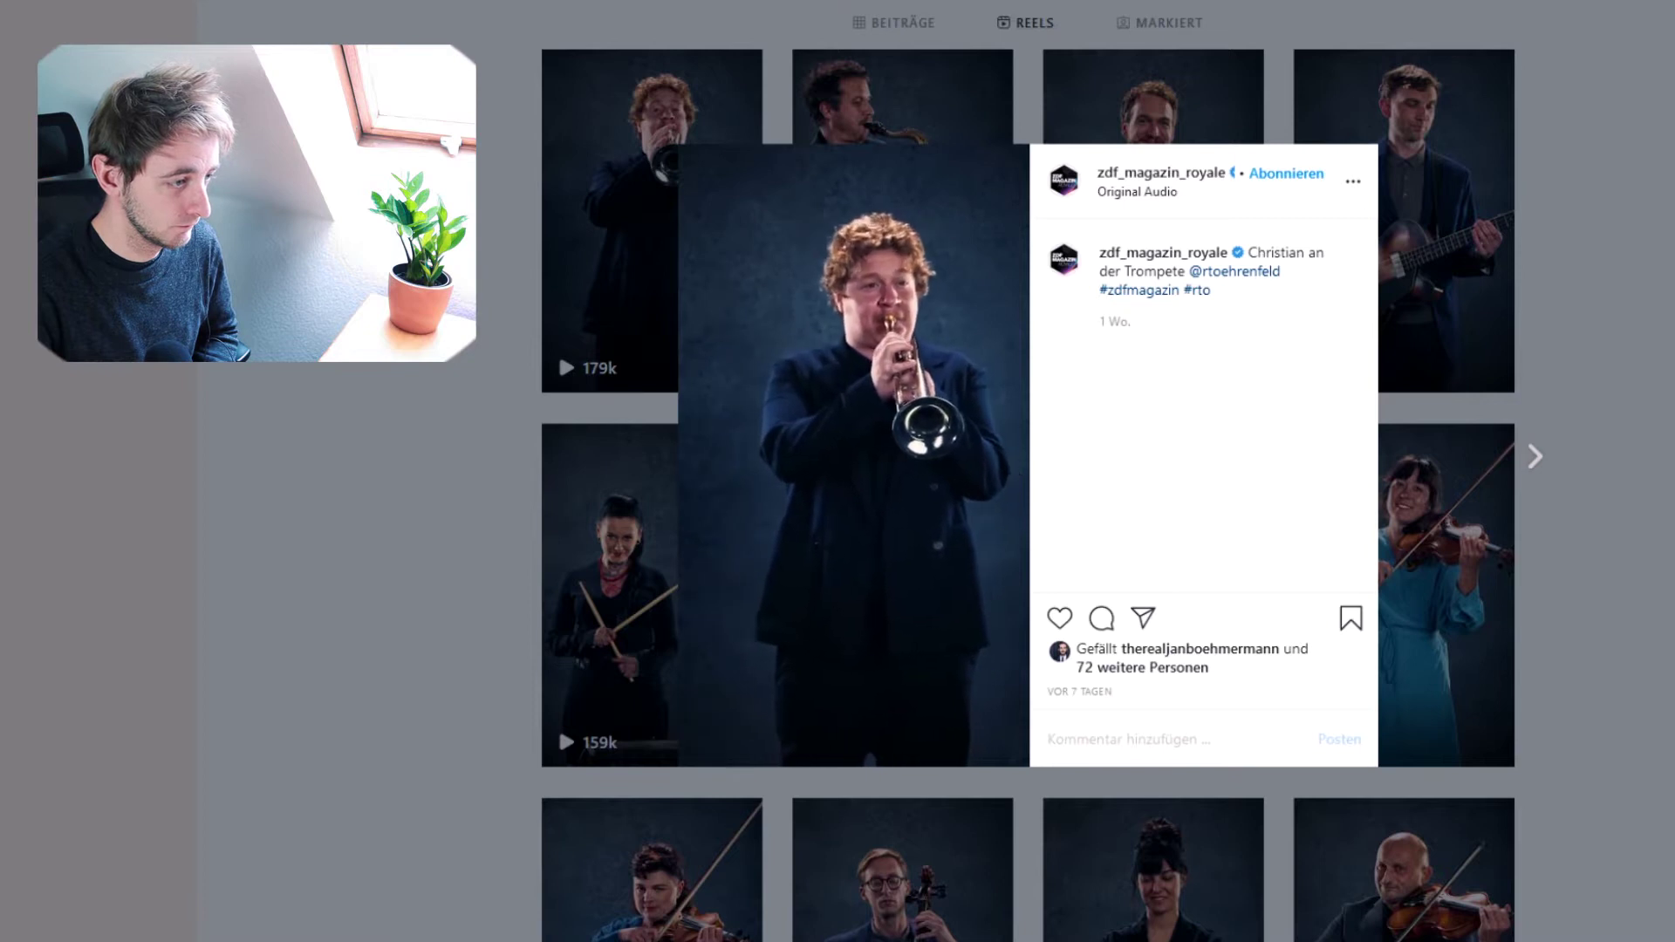
{"action": "key", "text": "Escape"}
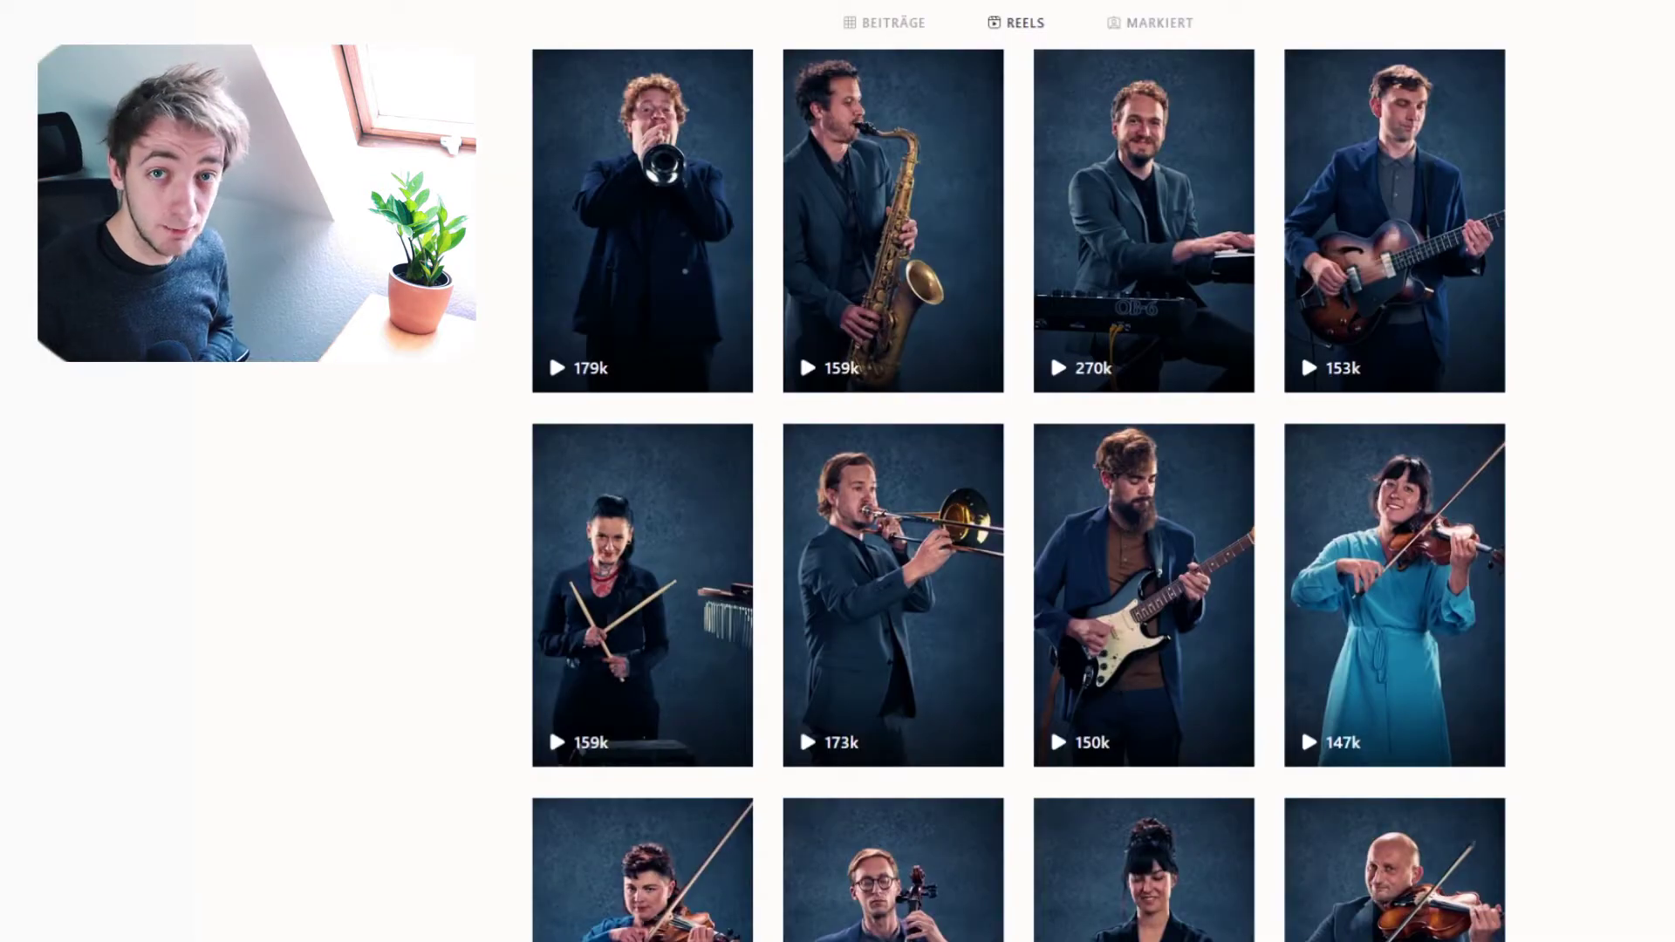
{"action": "scroll", "coordinate": [1646, 228], "scroll_direction": "down", "scroll_amount": 7}
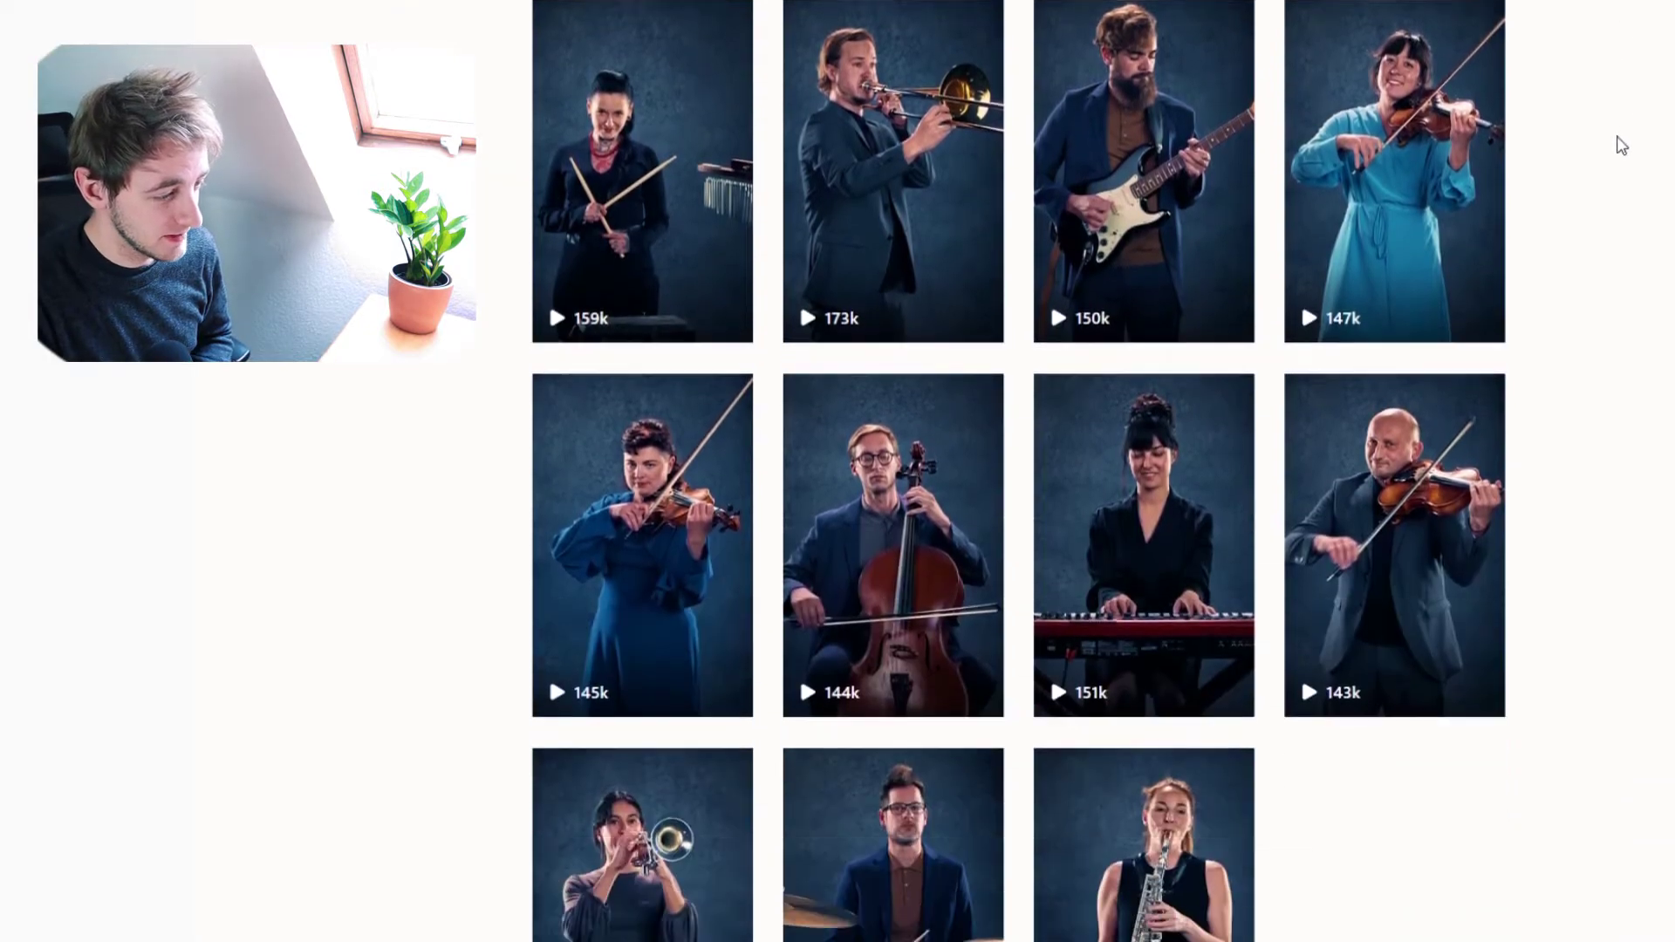
{"action": "scroll", "coordinate": [1020, 472], "scroll_direction": "up", "scroll_amount": 7}
{"action": "scroll", "coordinate": [1019, 471], "scroll_direction": "down", "scroll_amount": 1}
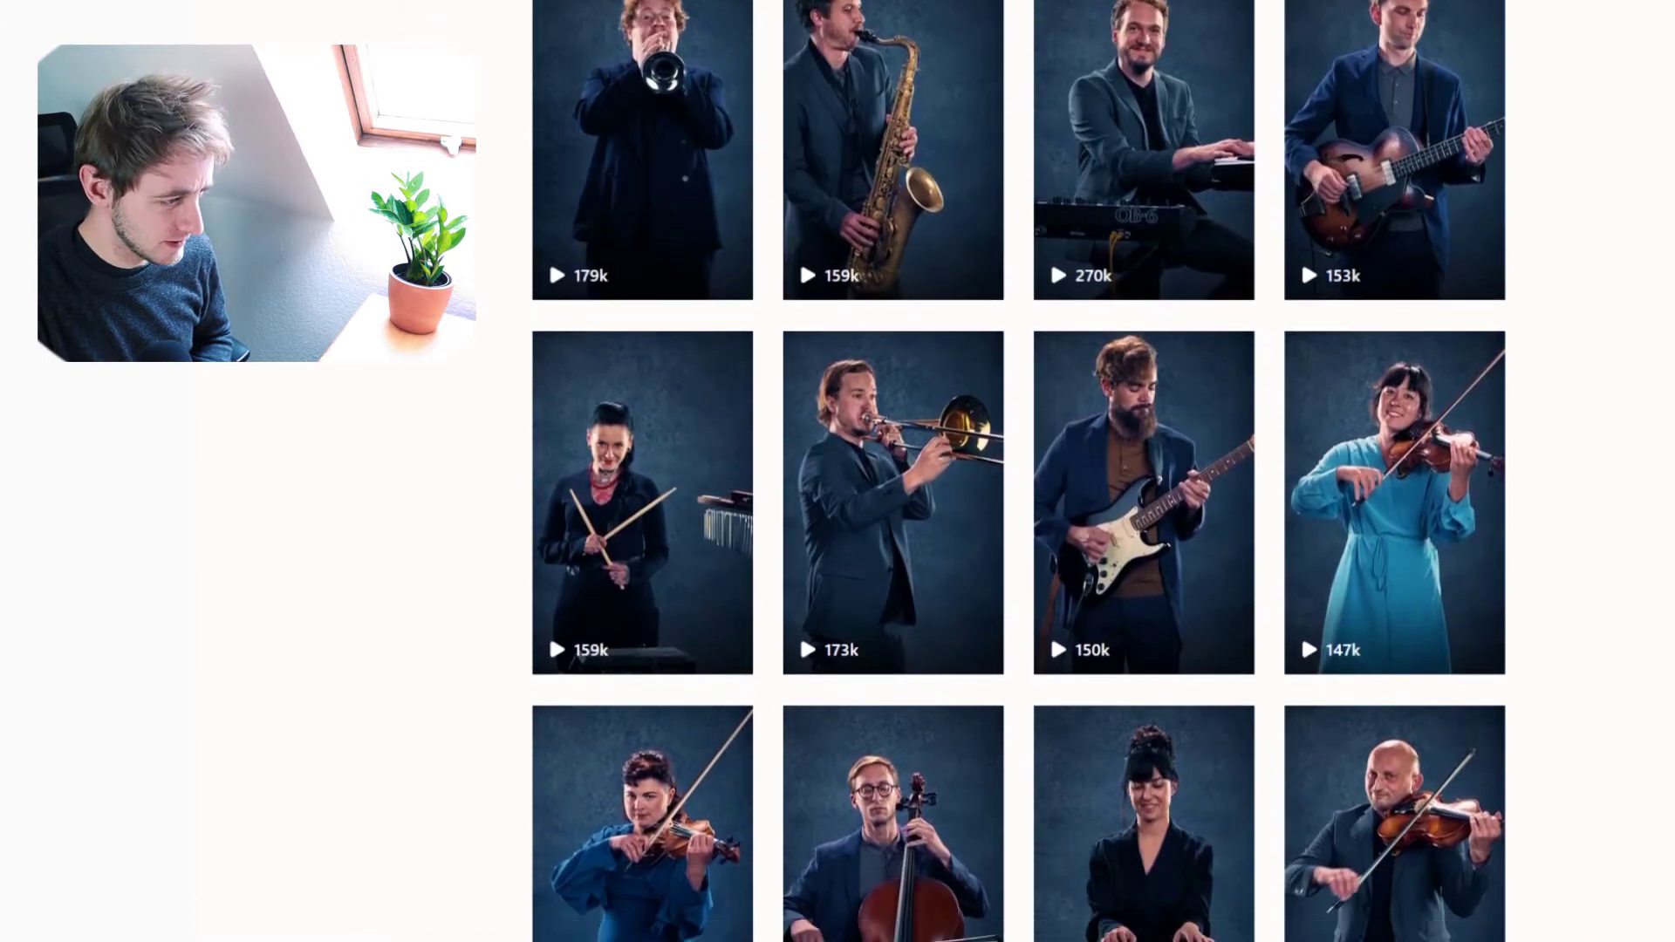
{"action": "scroll", "coordinate": [1530, 296], "scroll_direction": "down", "scroll_amount": 2}
{"action": "scroll", "coordinate": [1530, 296], "scroll_direction": "up", "scroll_amount": 2}
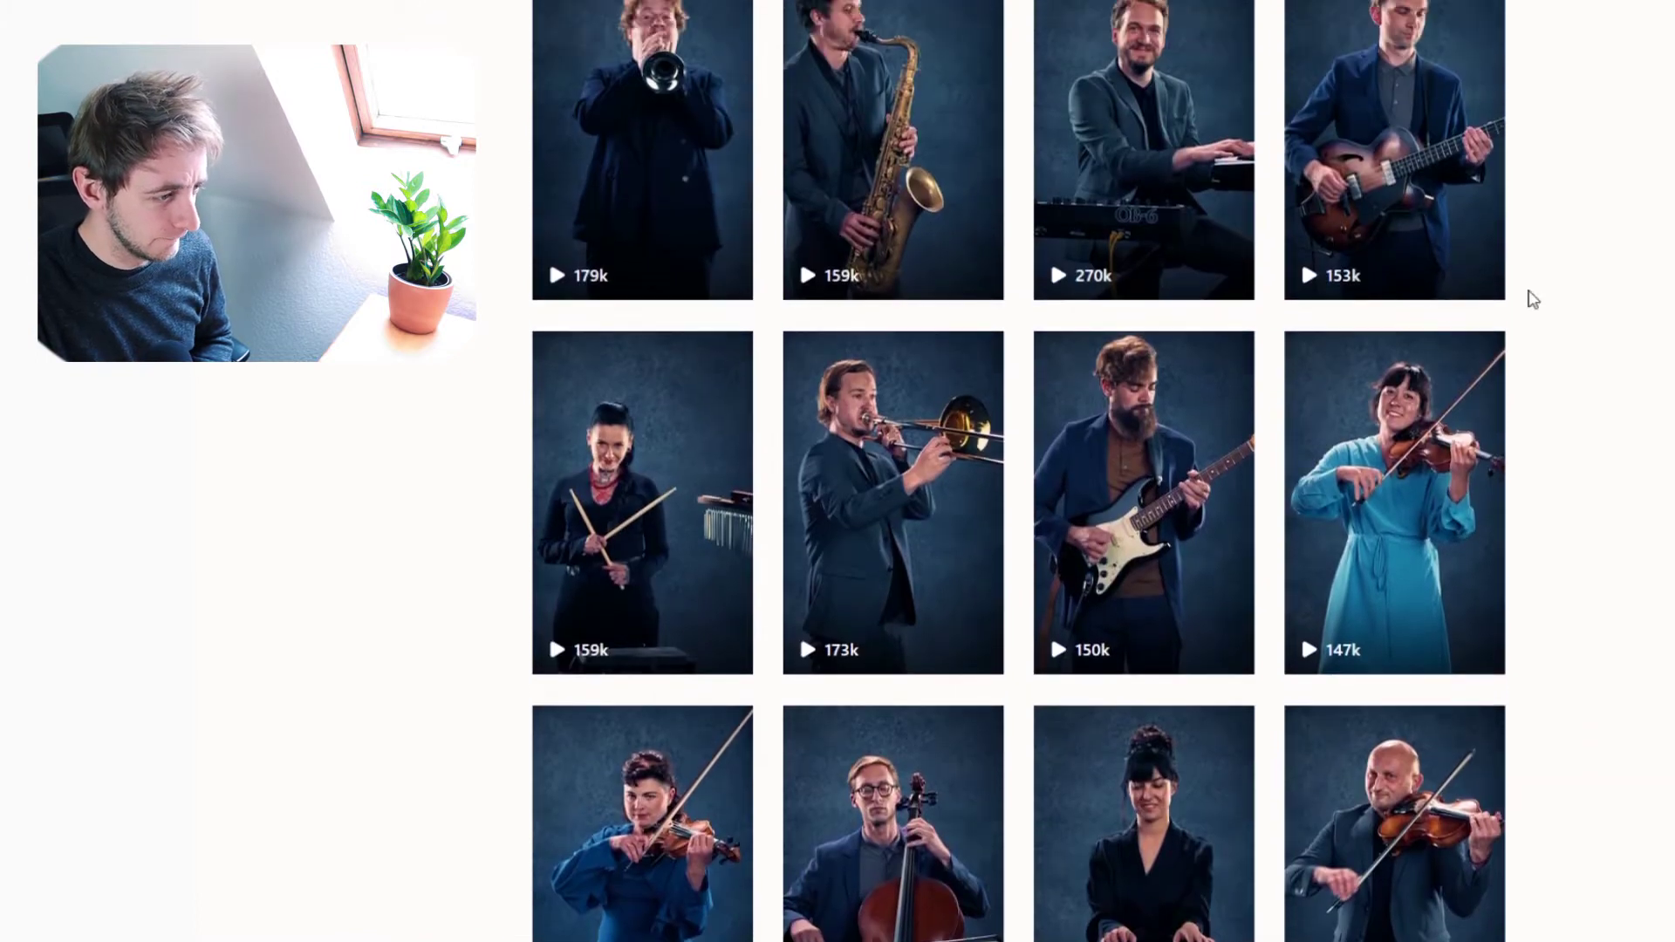
{"action": "scroll", "coordinate": [1529, 296], "scroll_direction": "down", "scroll_amount": 3}
{"action": "scroll", "coordinate": [1020, 471], "scroll_direction": "down", "scroll_amount": 3}
{"action": "scroll", "coordinate": [1019, 471], "scroll_direction": "up", "scroll_amount": 4}
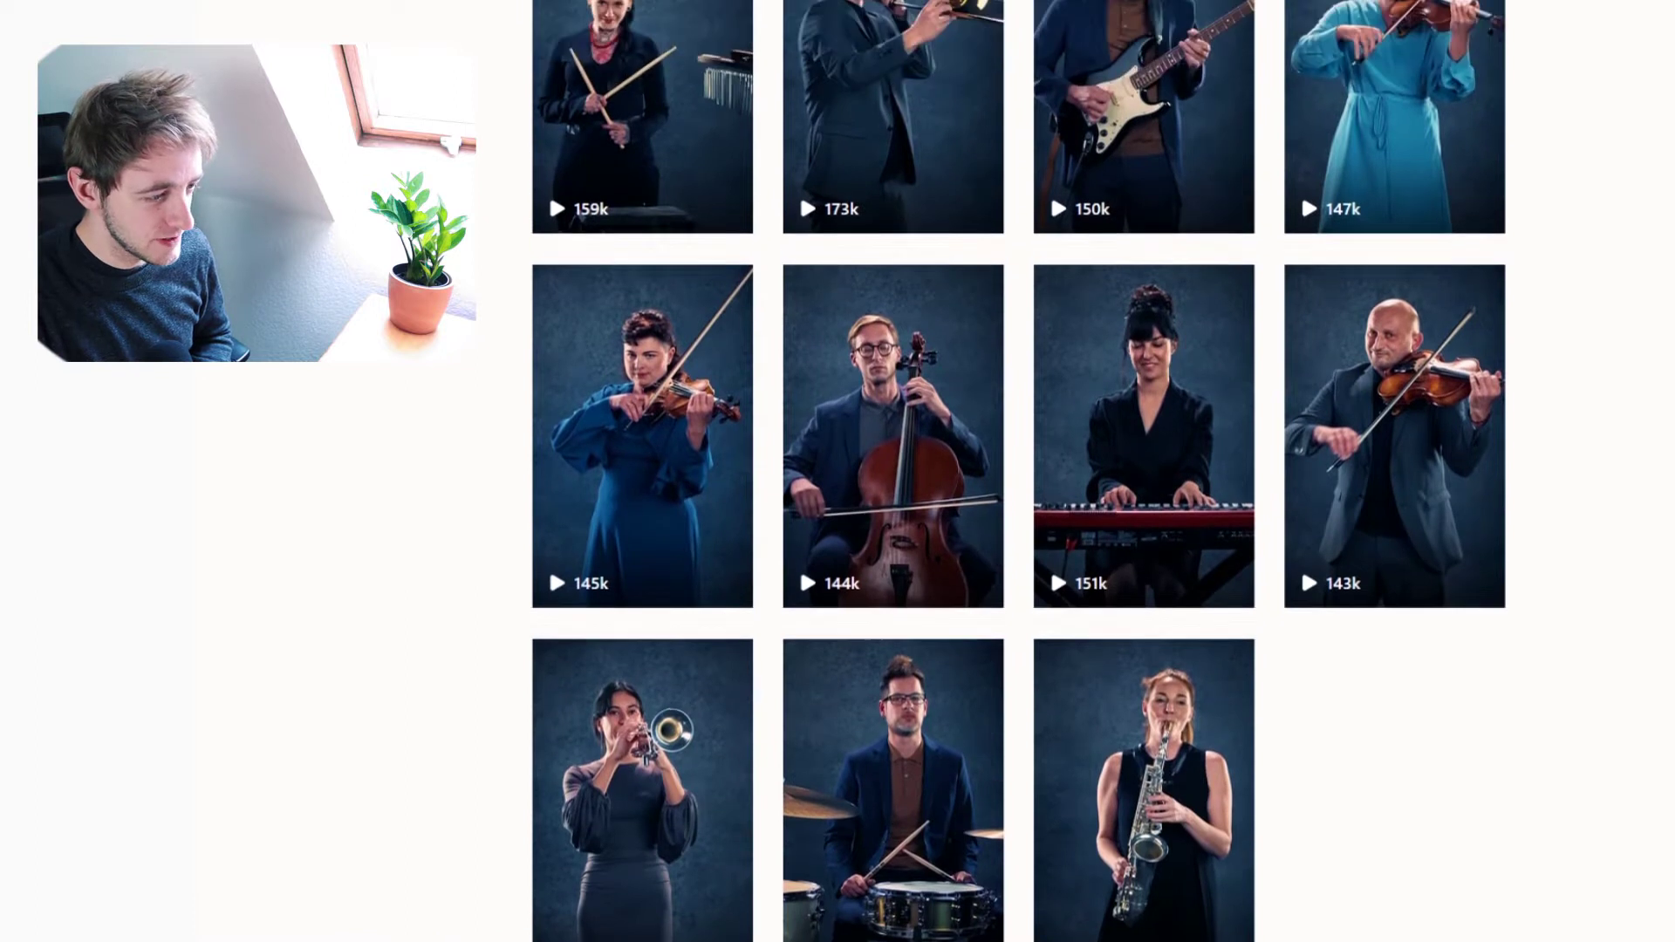
{"action": "scroll", "coordinate": [1019, 471], "scroll_direction": "up", "scroll_amount": 3}
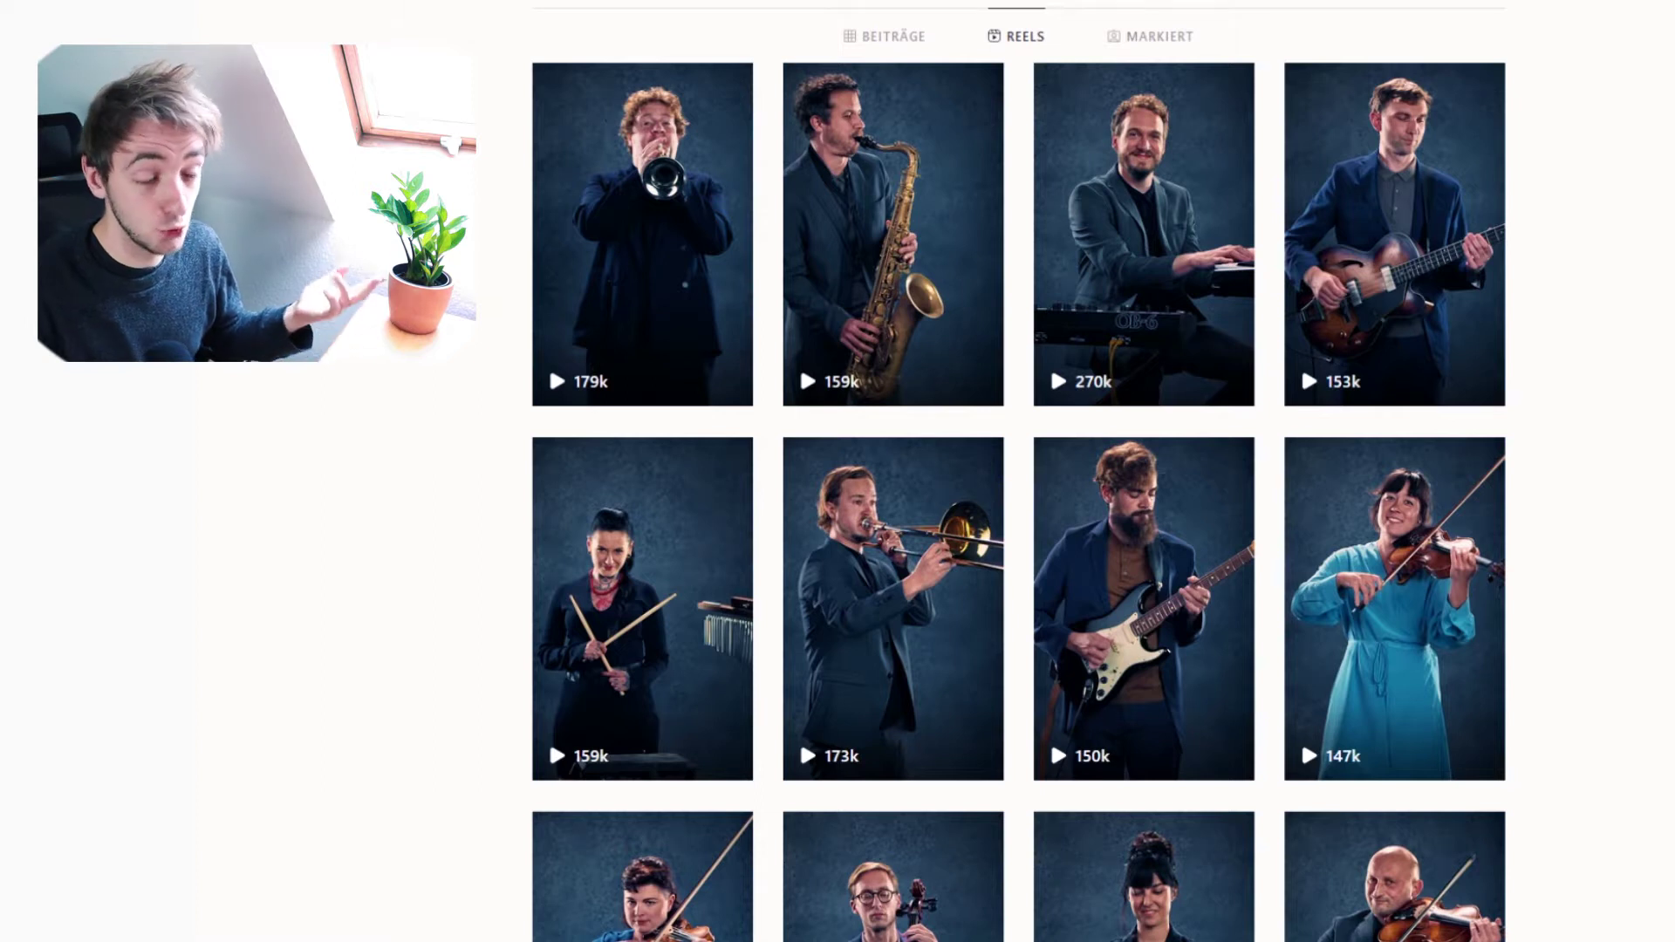
{"action": "mouse_move", "coordinate": [563, 130]}
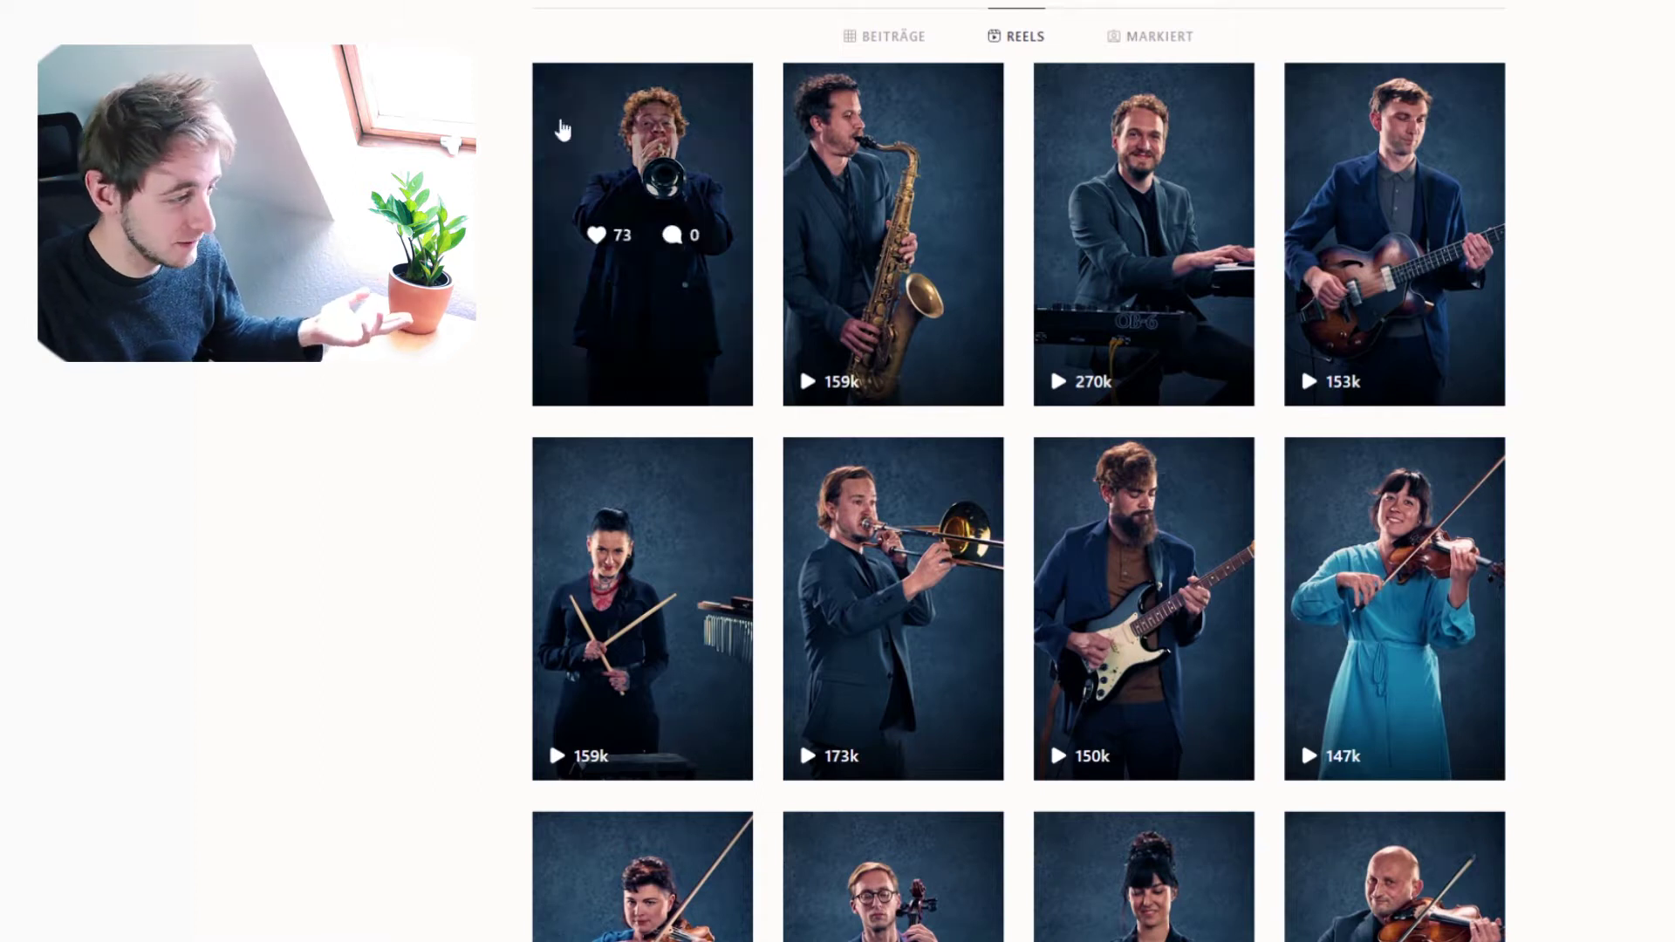
{"action": "scroll", "coordinate": [1667, 340], "scroll_direction": "down", "scroll_amount": 6}
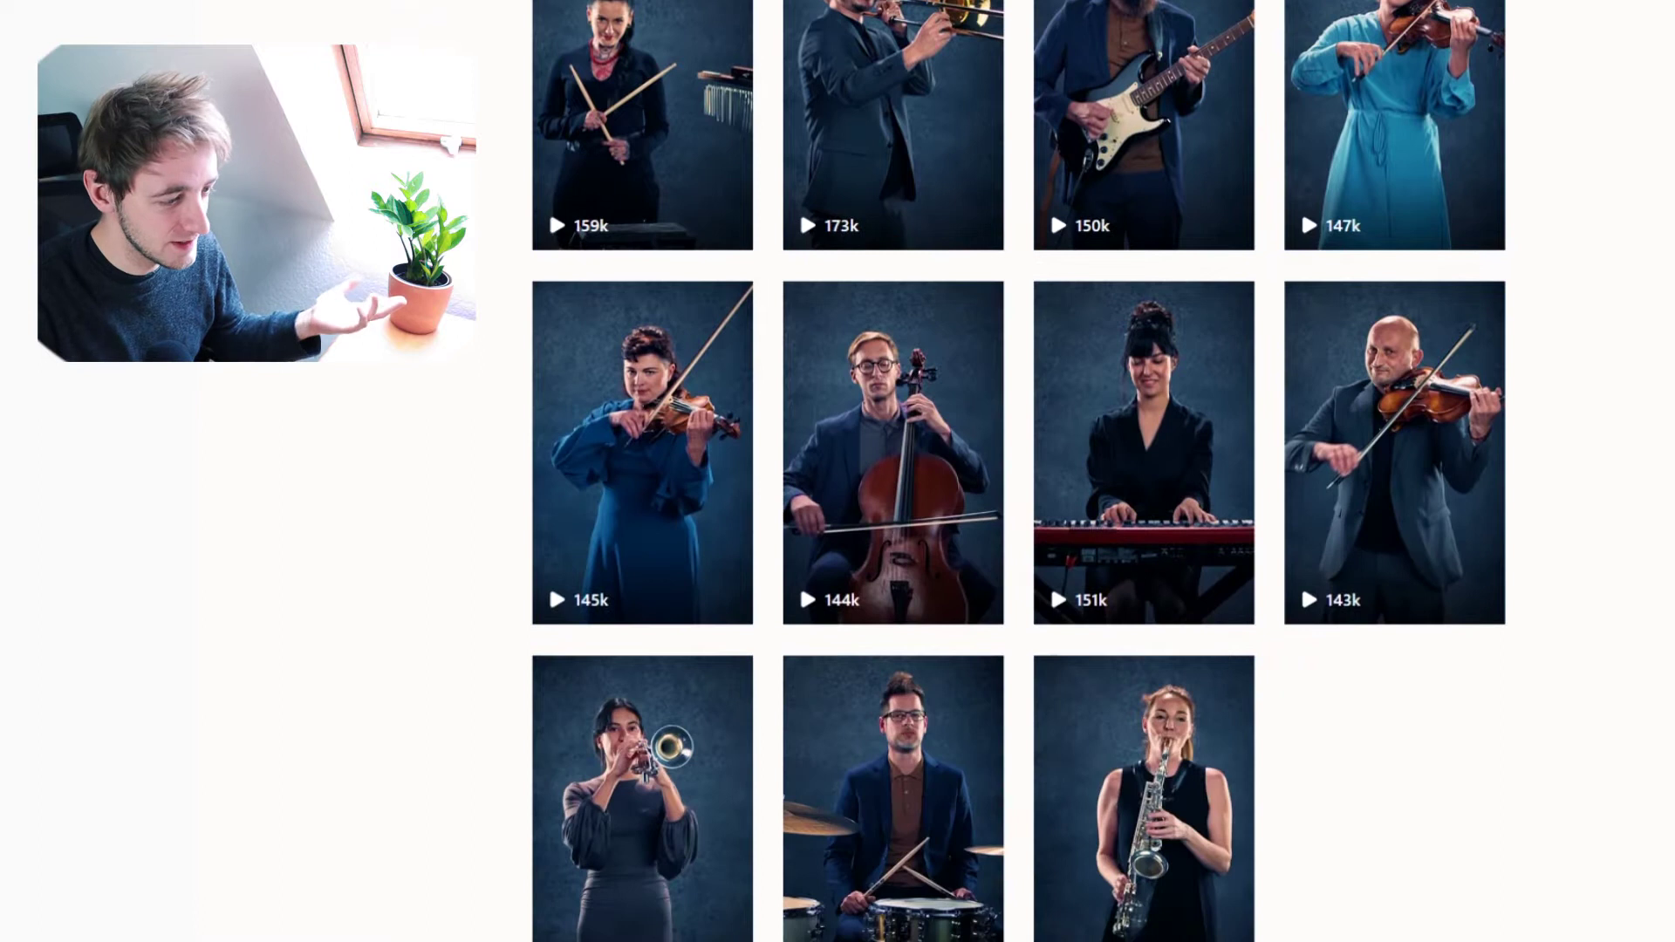
{"action": "scroll", "coordinate": [1301, 208], "scroll_direction": "up", "scroll_amount": 5}
{"action": "scroll", "coordinate": [1541, 411], "scroll_direction": "down", "scroll_amount": 5}
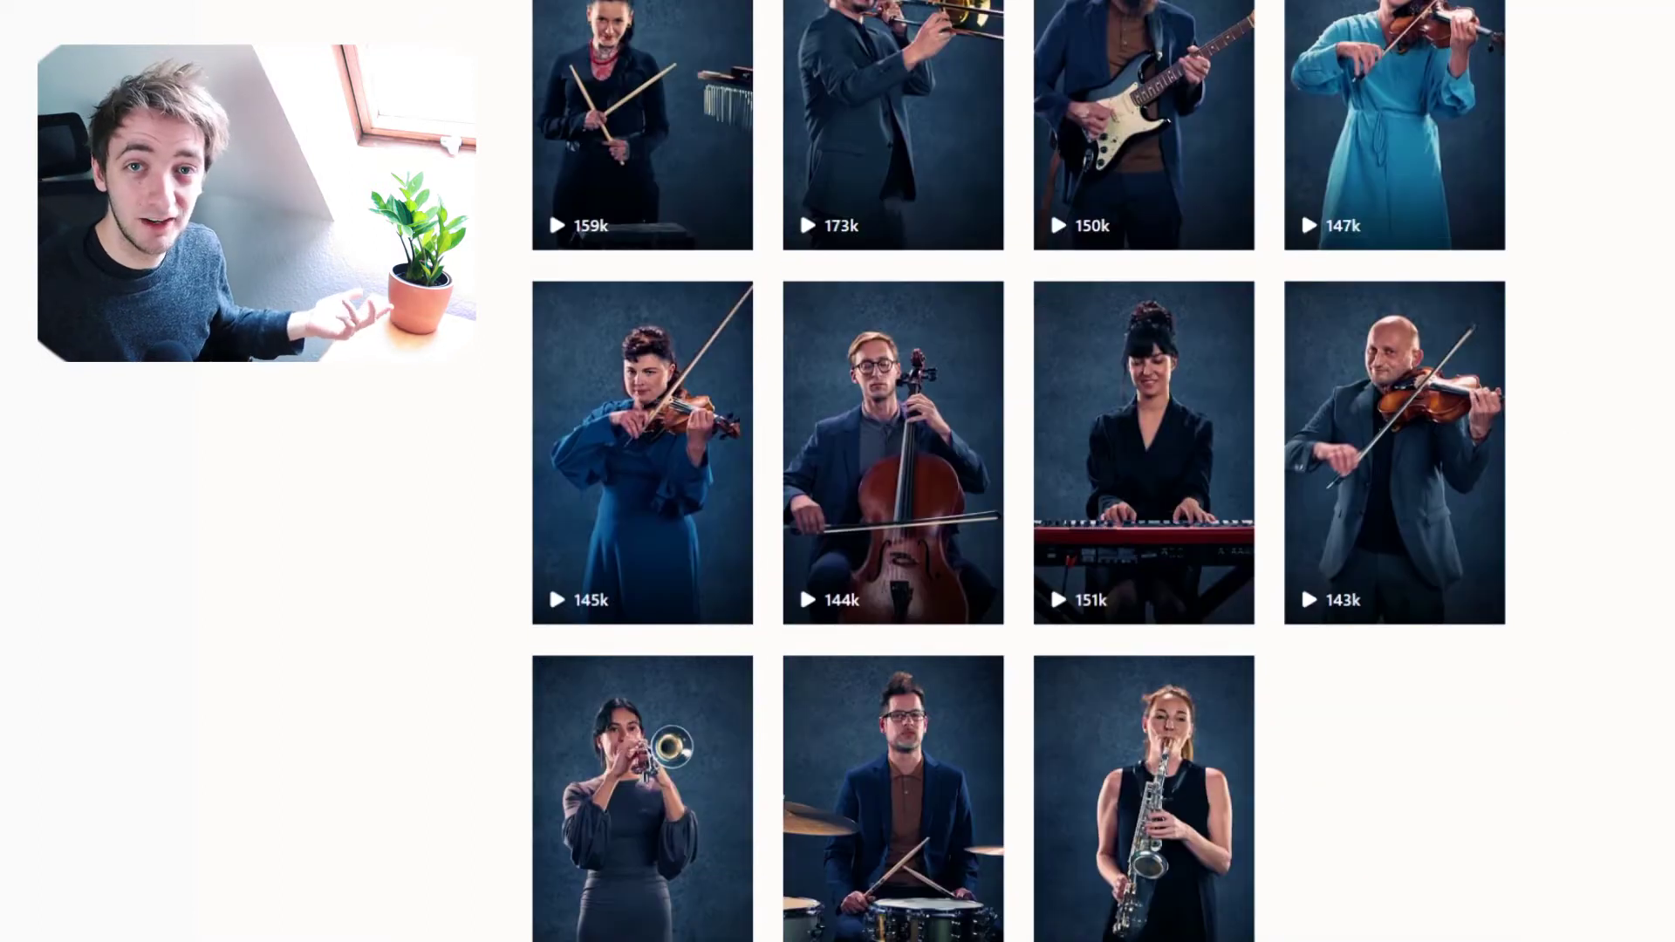
Switch to Premiere Pro and inspect the instrument clips in the Blaeser, Rythmusgr and Streicher bins
{"action": "key", "text": "alt+Tab"}
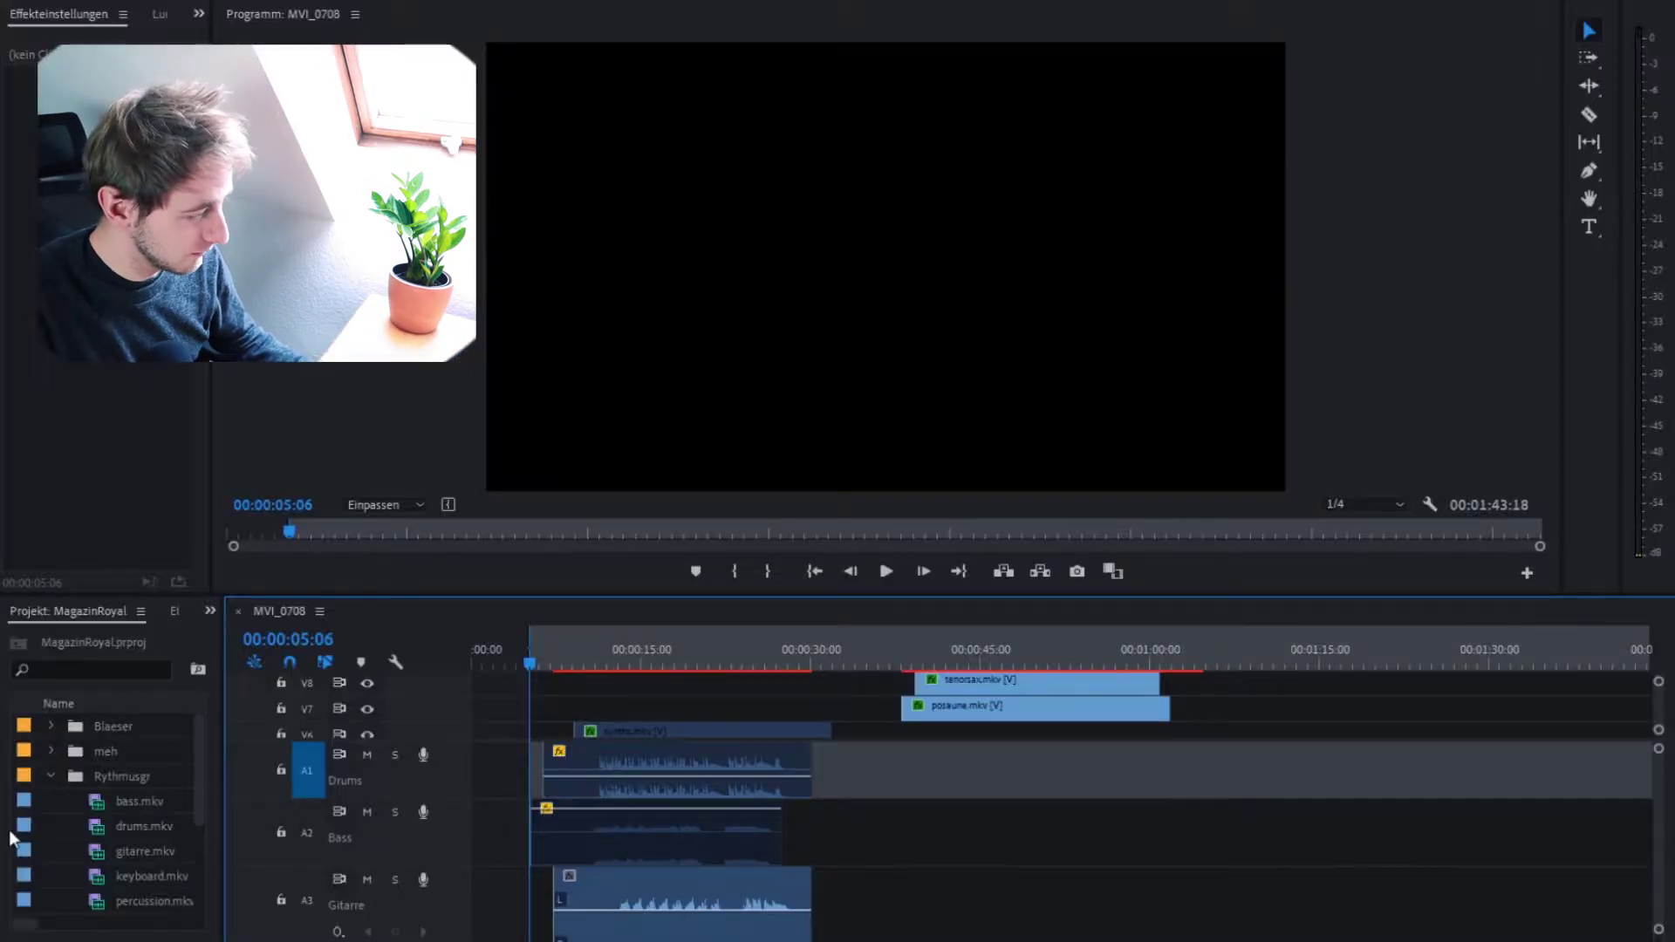
{"action": "left_click_drag", "start_coordinate": [221, 709], "coordinate": [435, 710]}
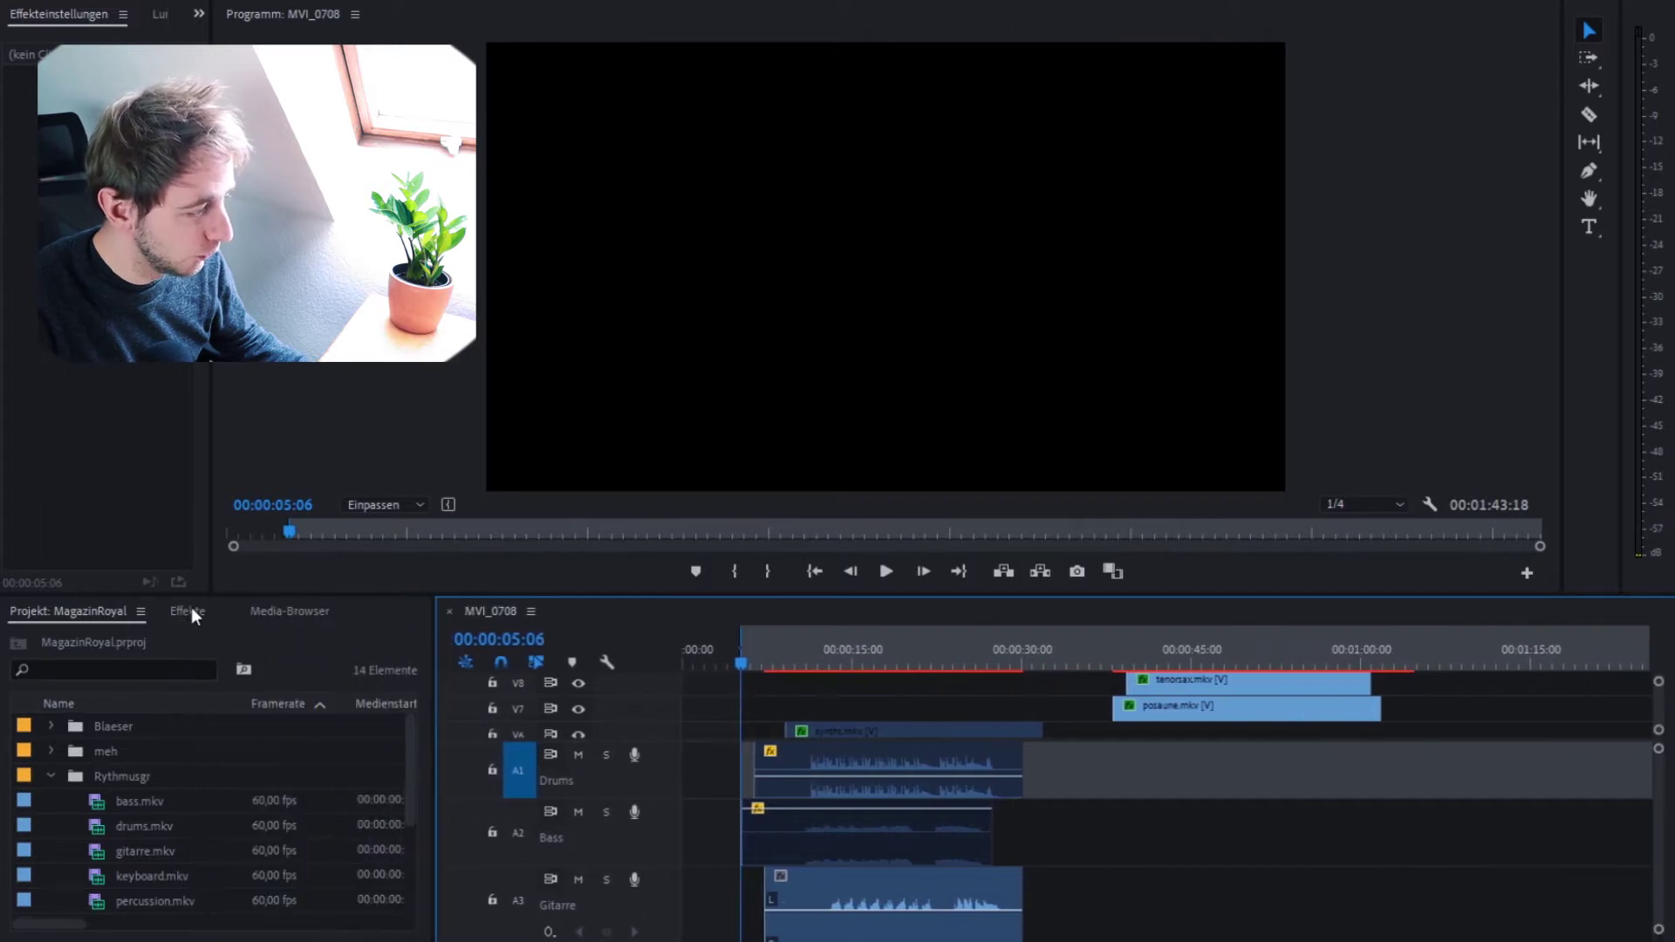
{"action": "left_click_drag", "start_coordinate": [207, 596], "coordinate": [207, 423]}
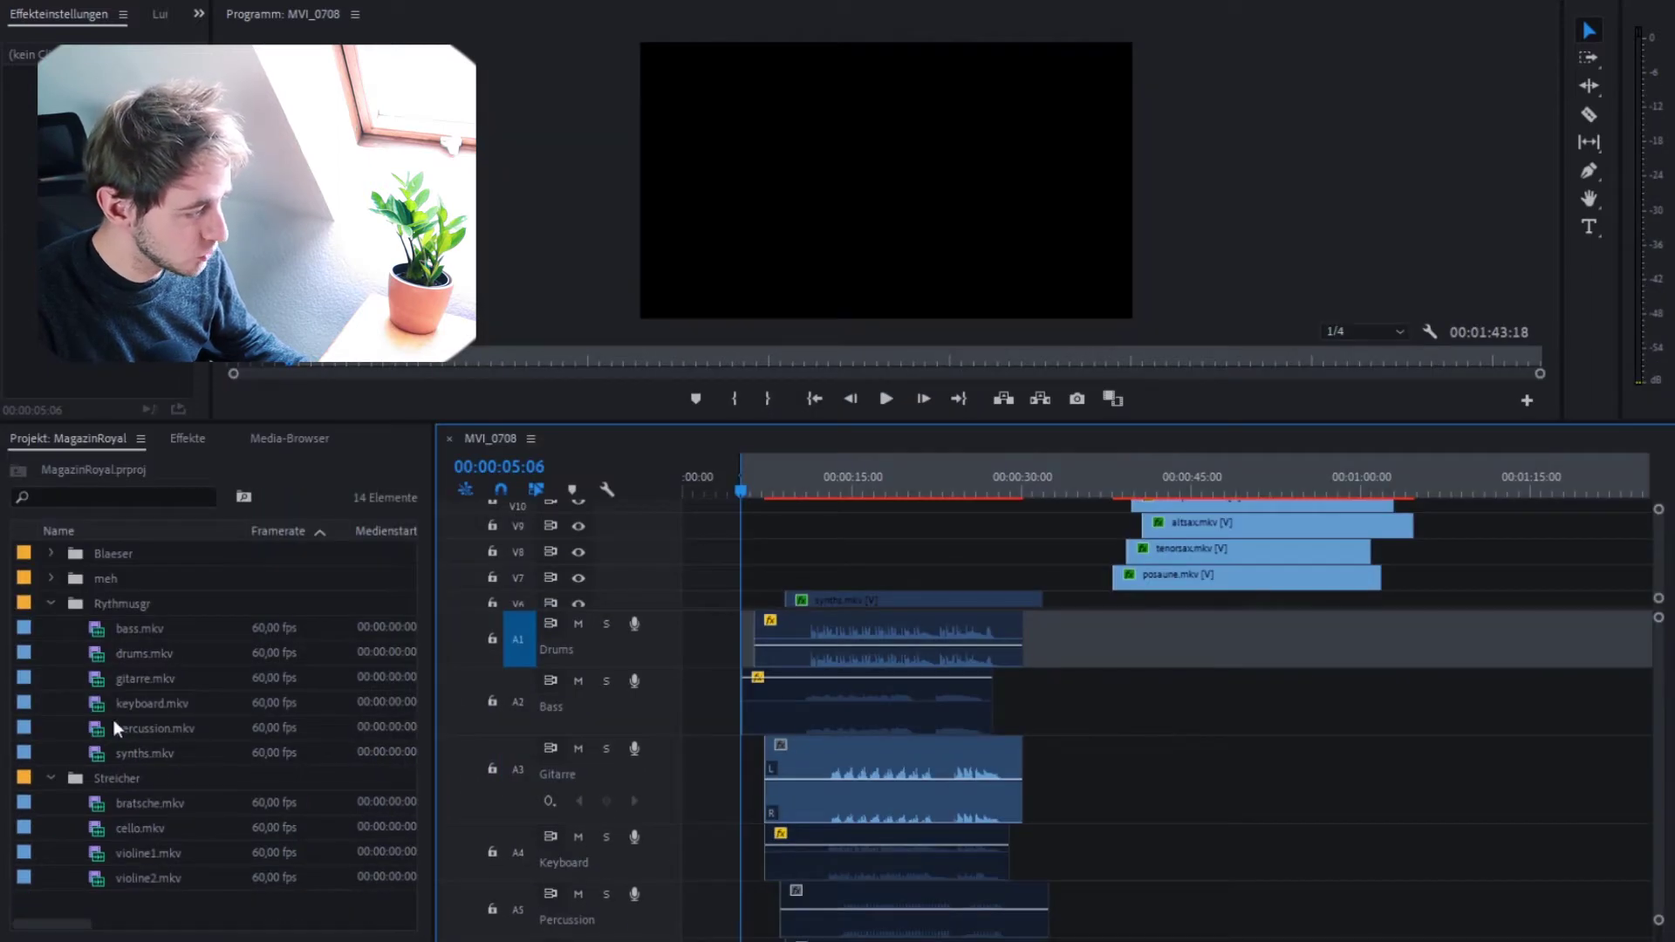
{"action": "left_click", "coordinate": [51, 553]}
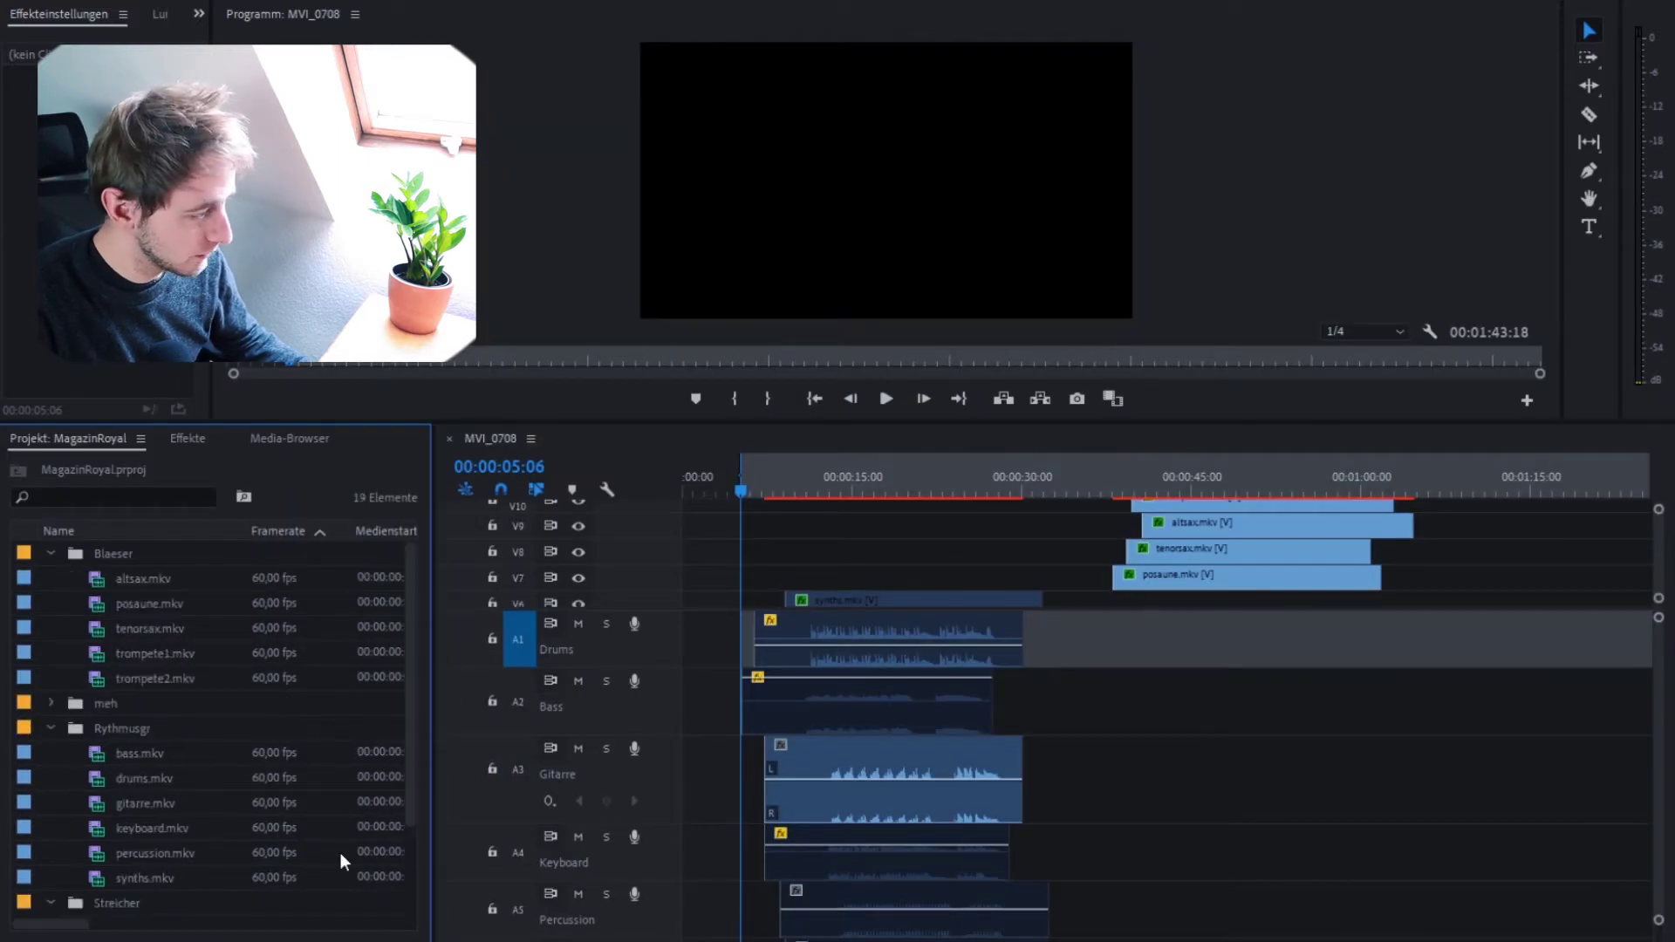
{"action": "left_click", "coordinate": [52, 553]}
{"action": "left_click_drag", "start_coordinate": [431, 563], "coordinate": [221, 566]}
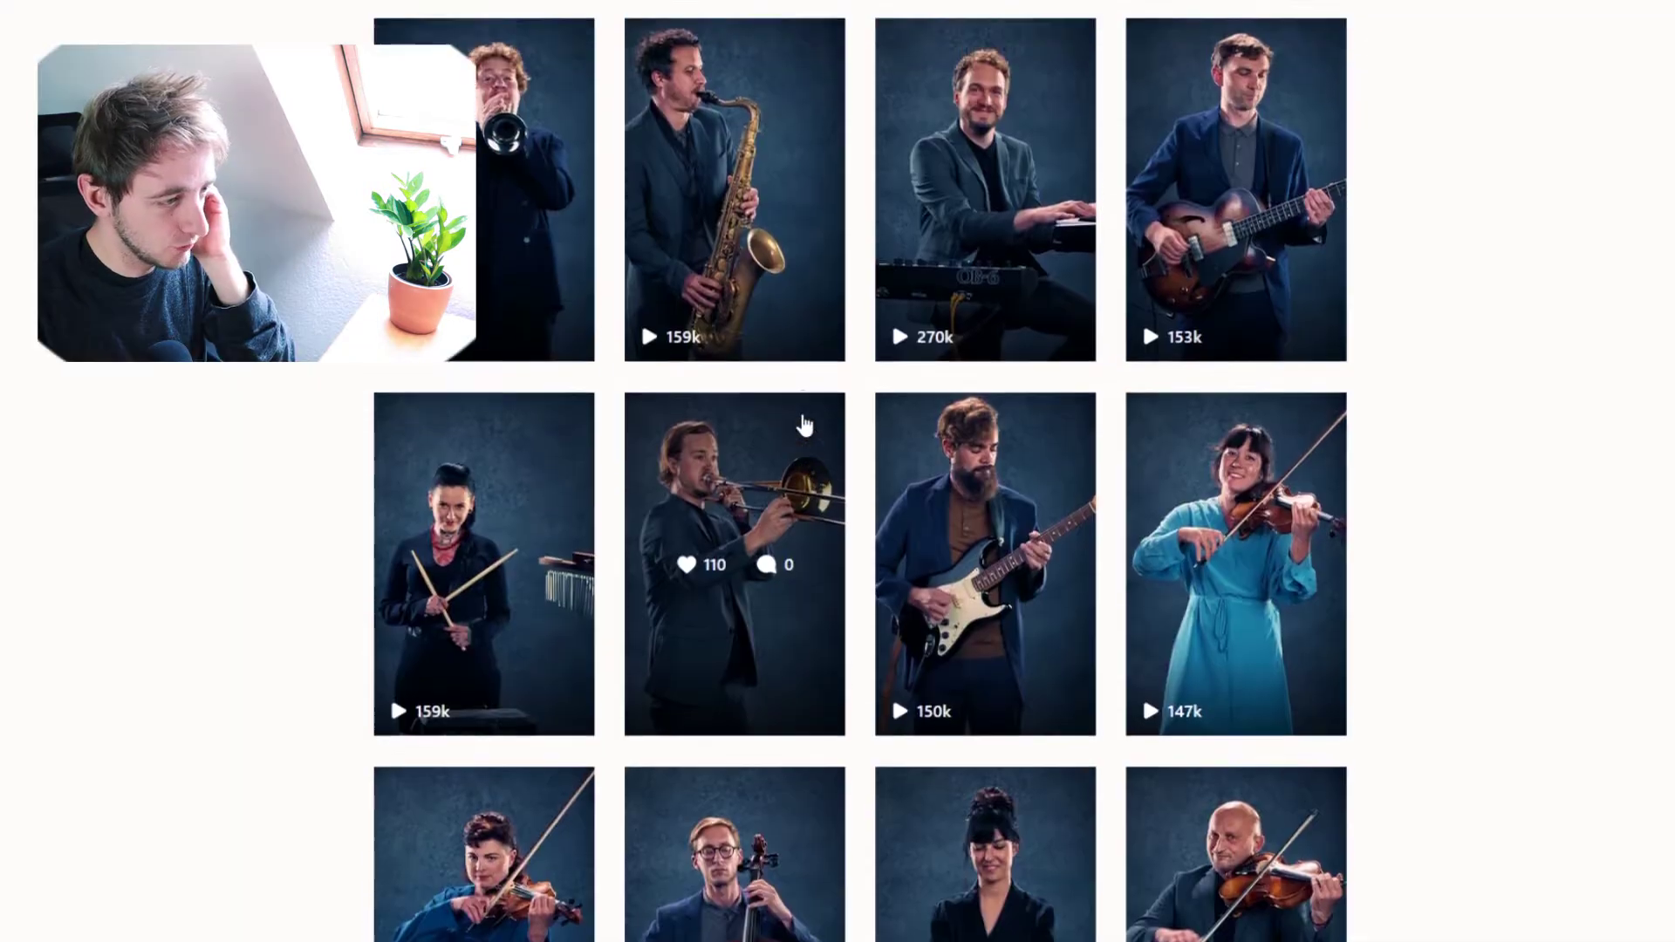
Switch back to Instagram and watch the drummer's reel twice, closing it after each viewing
{"action": "scroll", "coordinate": [796, 422], "scroll_direction": "down", "scroll_amount": 7}
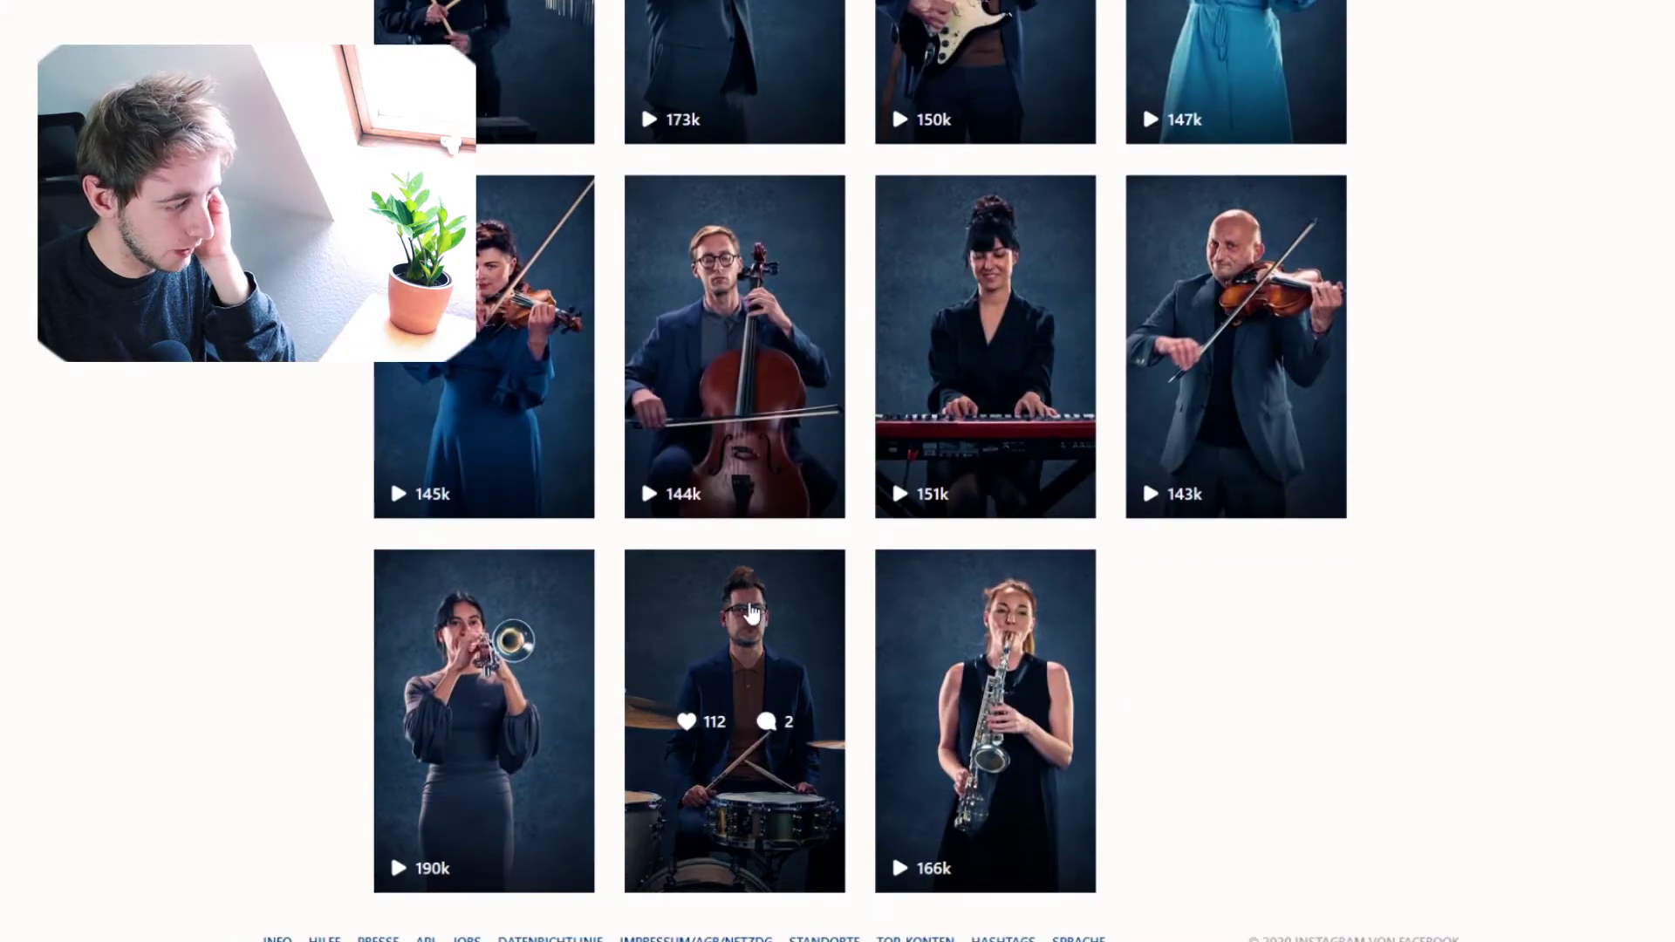
{"action": "left_click", "coordinate": [752, 606]}
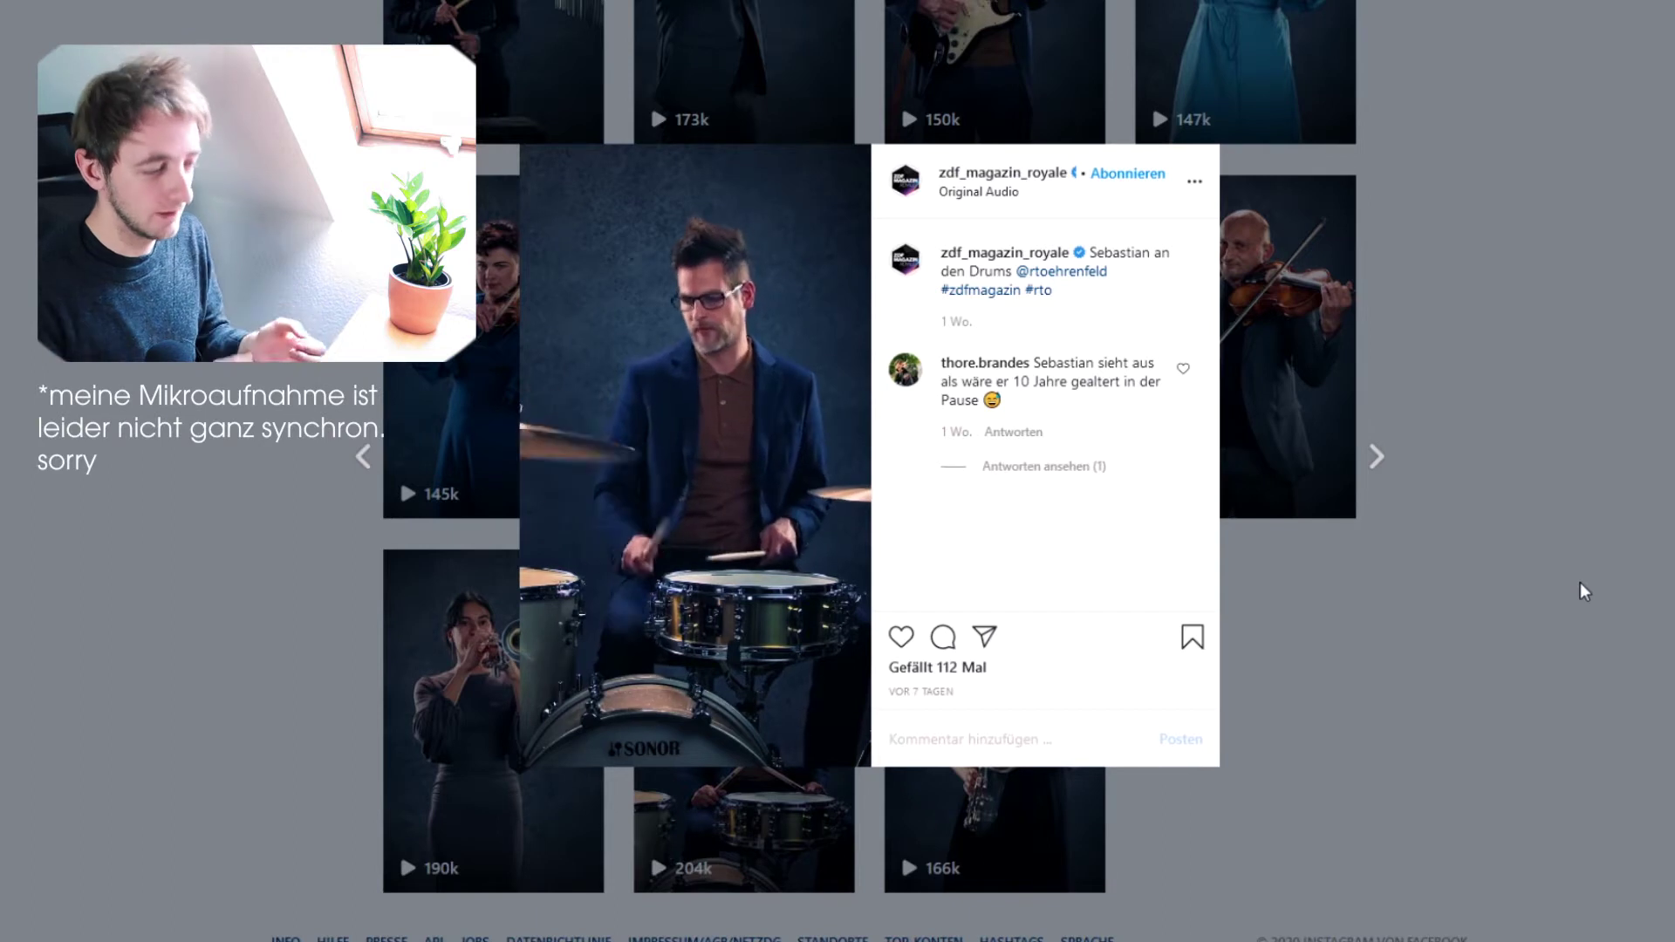
{"action": "left_click", "coordinate": [1644, 497]}
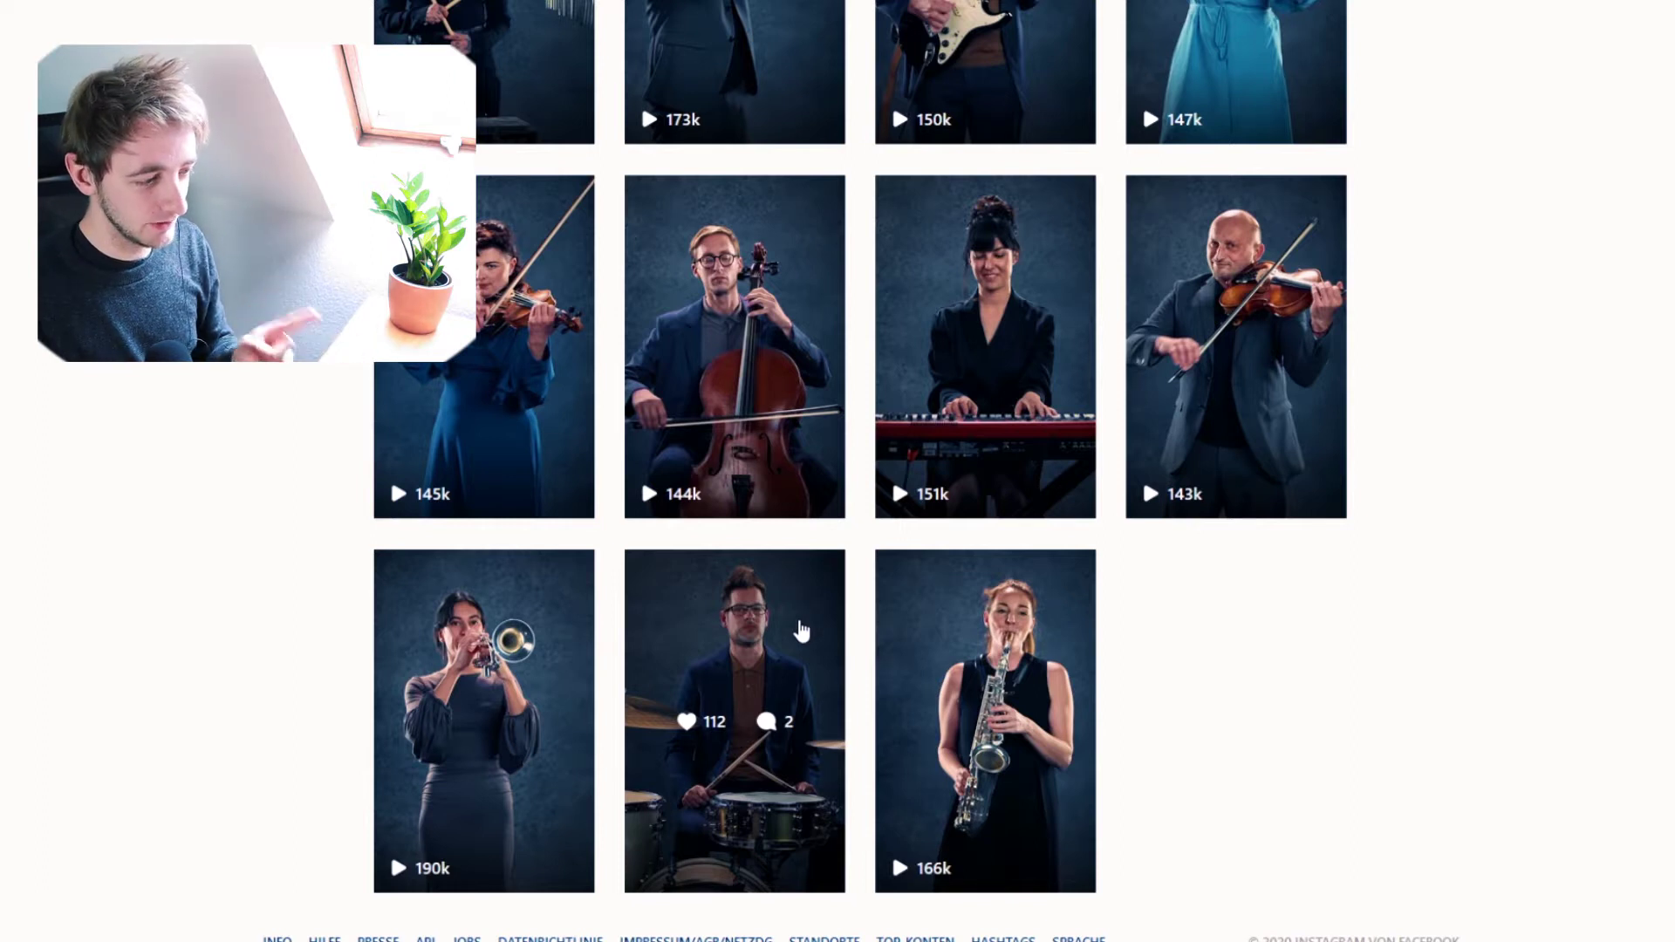
{"action": "left_click", "coordinate": [801, 632]}
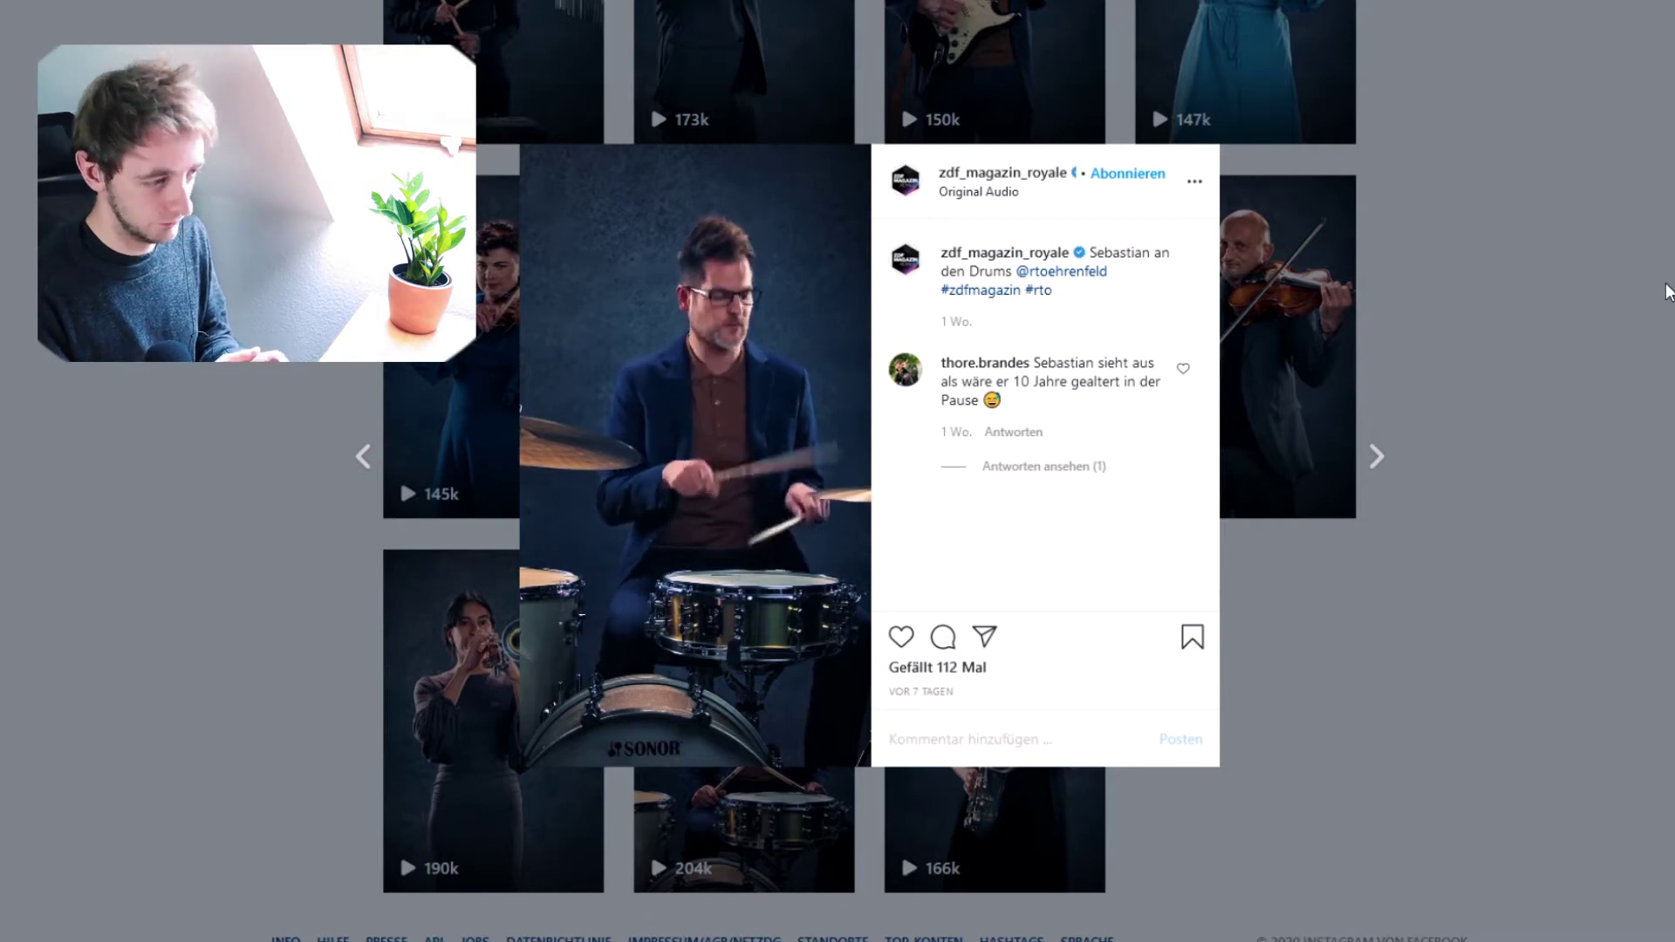
{"action": "left_click", "coordinate": [1584, 192]}
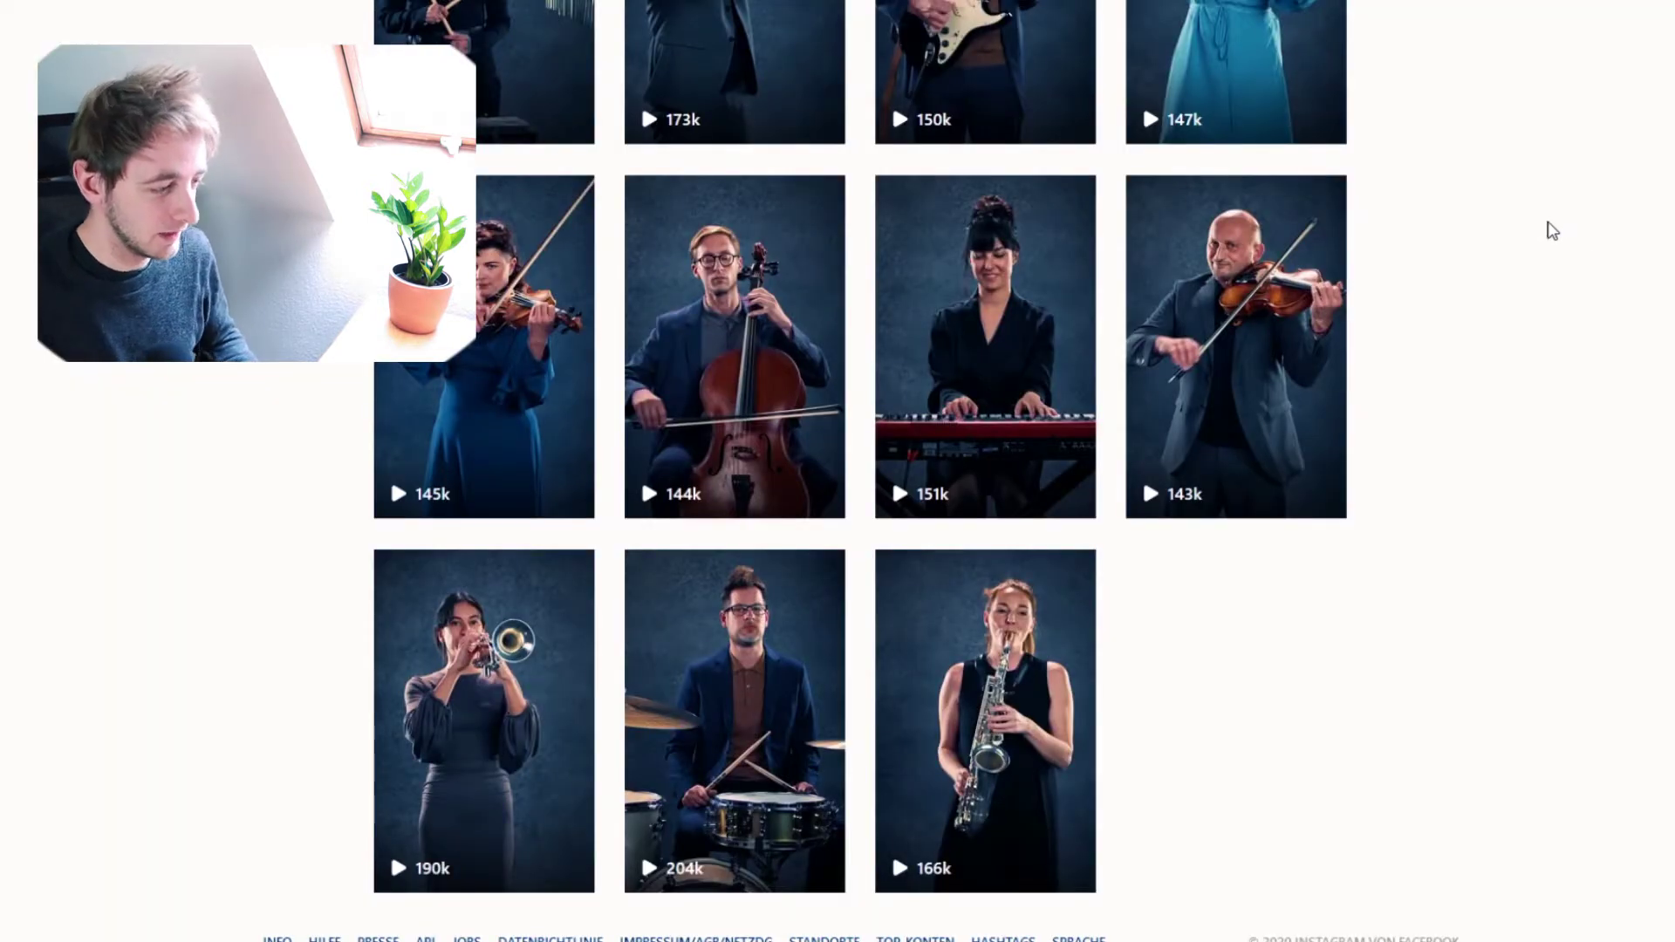
Look through the reels again, watch the bass player's reel and close it
{"action": "scroll", "coordinate": [1556, 261], "scroll_direction": "up", "scroll_amount": 5}
{"action": "scroll", "coordinate": [1562, 349], "scroll_direction": "down", "scroll_amount": 3}
{"action": "scroll", "coordinate": [1569, 397], "scroll_direction": "up", "scroll_amount": 6}
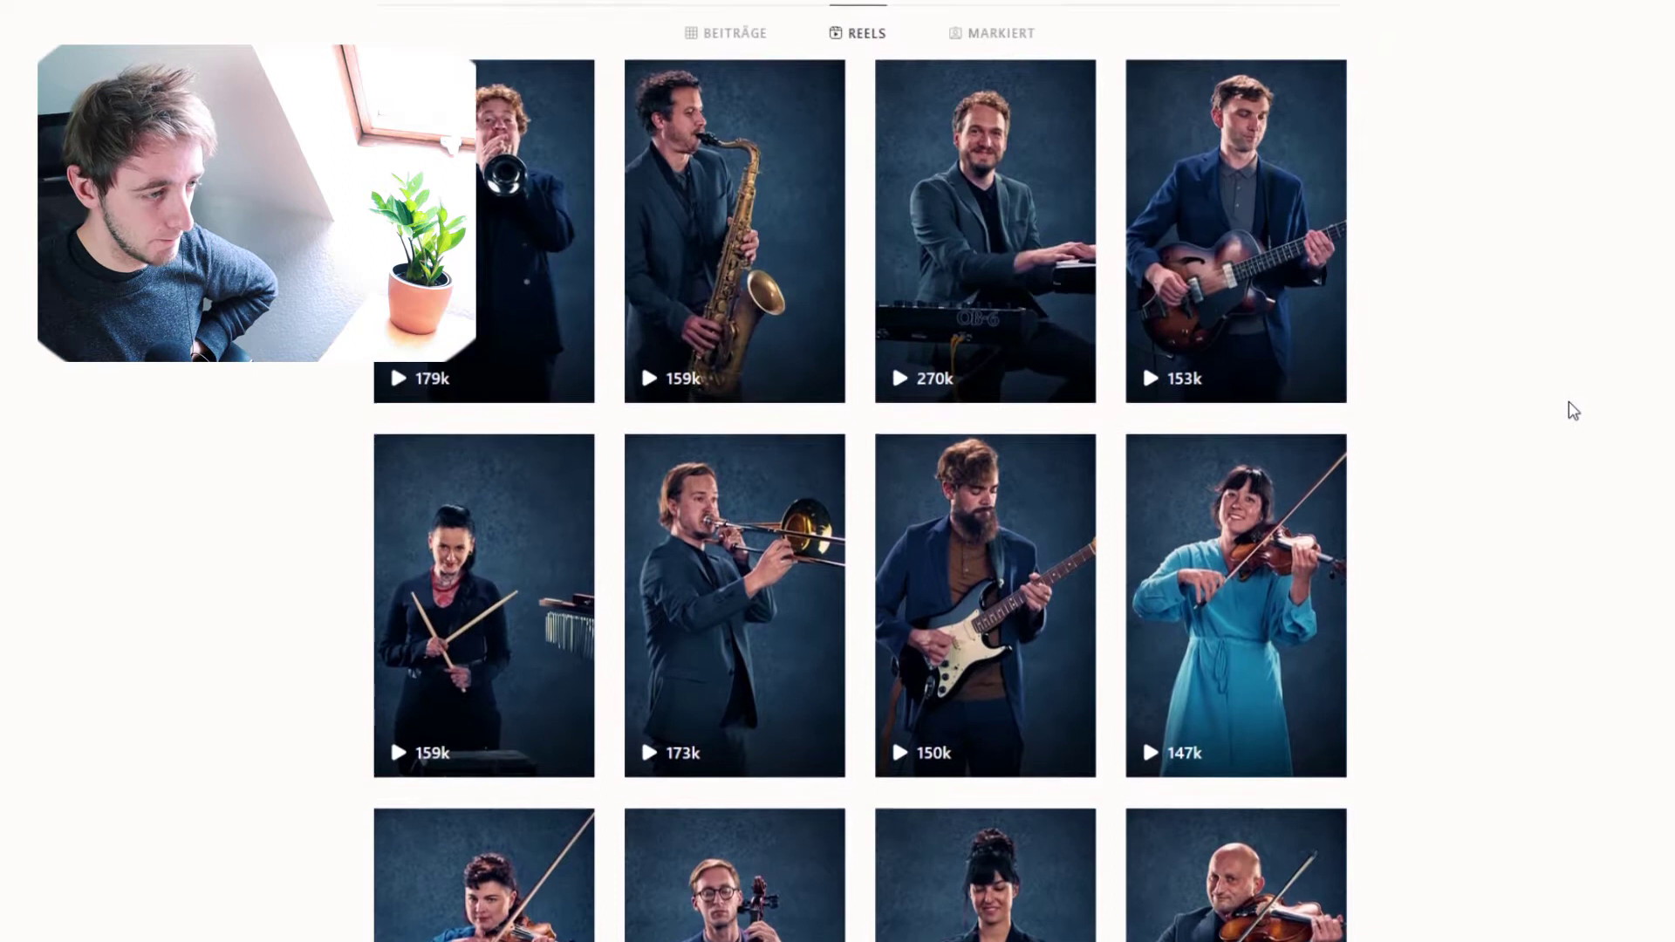
{"action": "scroll", "coordinate": [1431, 314], "scroll_direction": "down", "scroll_amount": 8}
{"action": "scroll", "coordinate": [1447, 593], "scroll_direction": "up", "scroll_amount": 8}
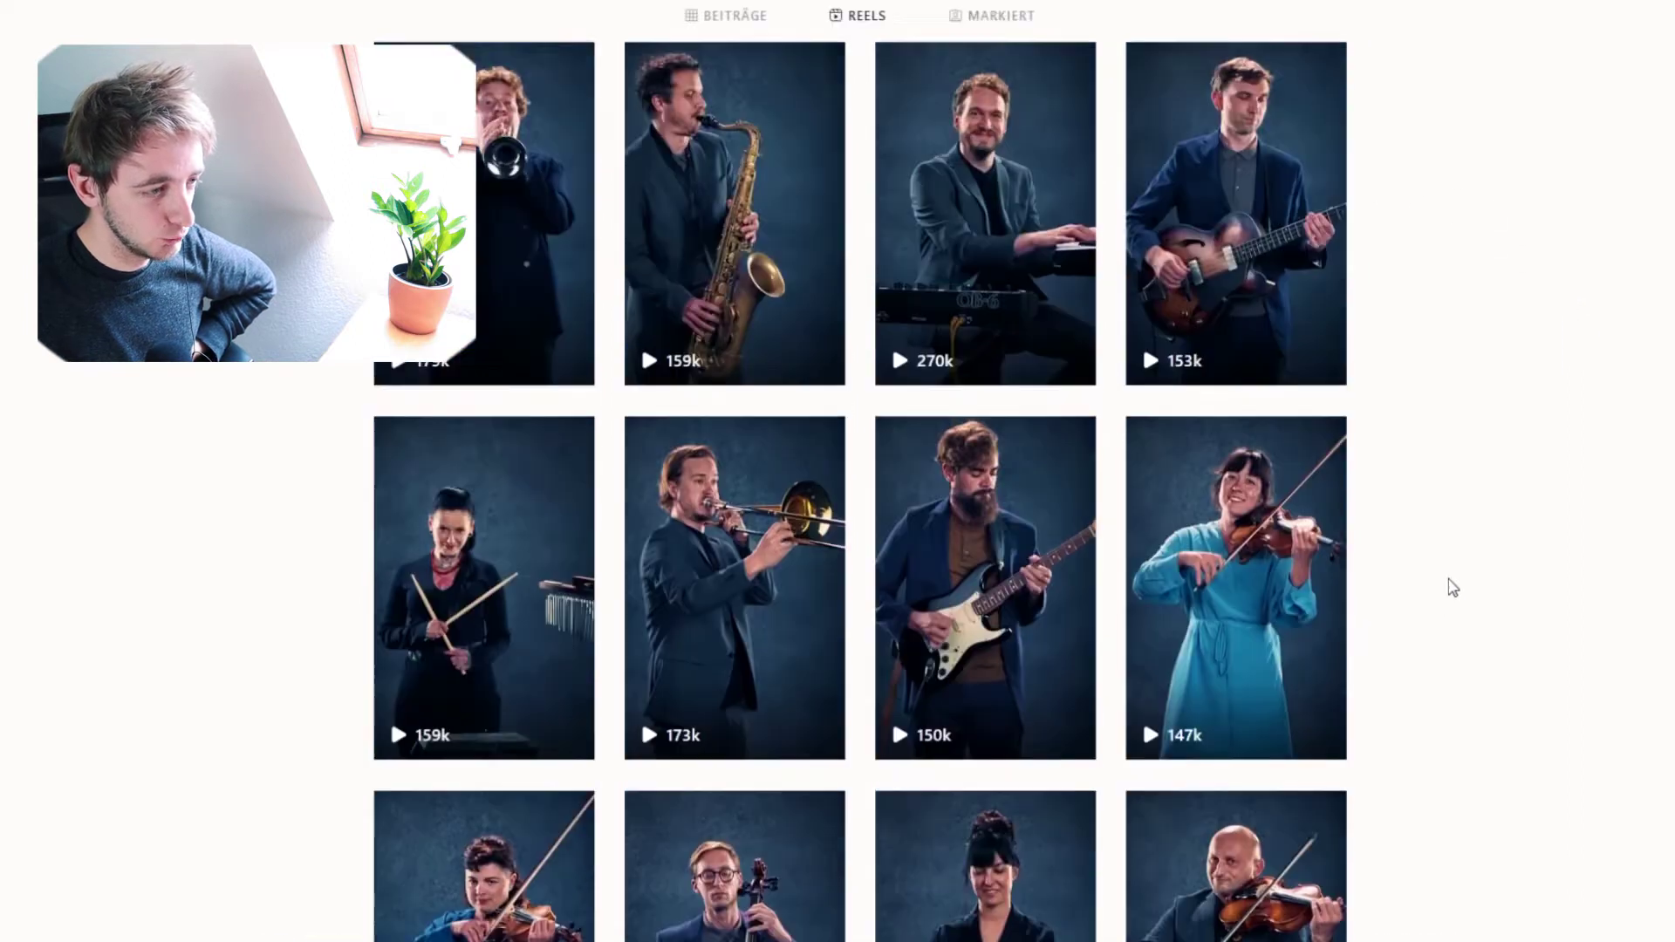
{"action": "scroll", "coordinate": [1365, 101], "scroll_direction": "down", "scroll_amount": 3}
{"action": "left_click", "coordinate": [1307, 87]}
{"action": "left_click", "coordinate": [685, 461]}
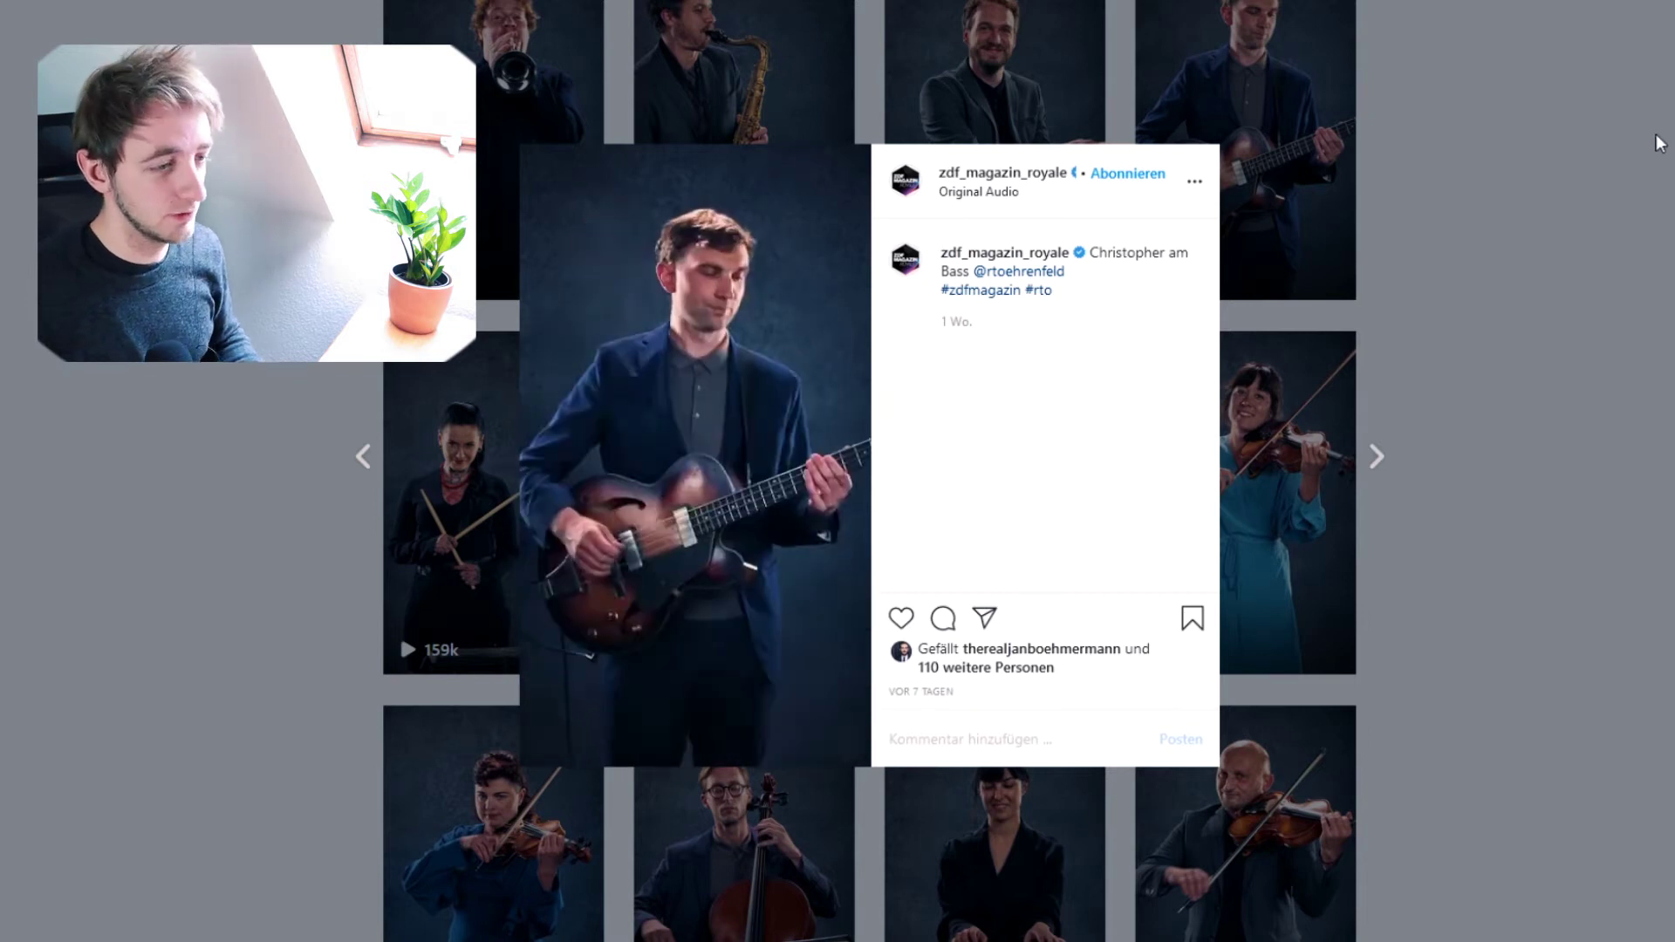
{"action": "left_click", "coordinate": [1651, 153]}
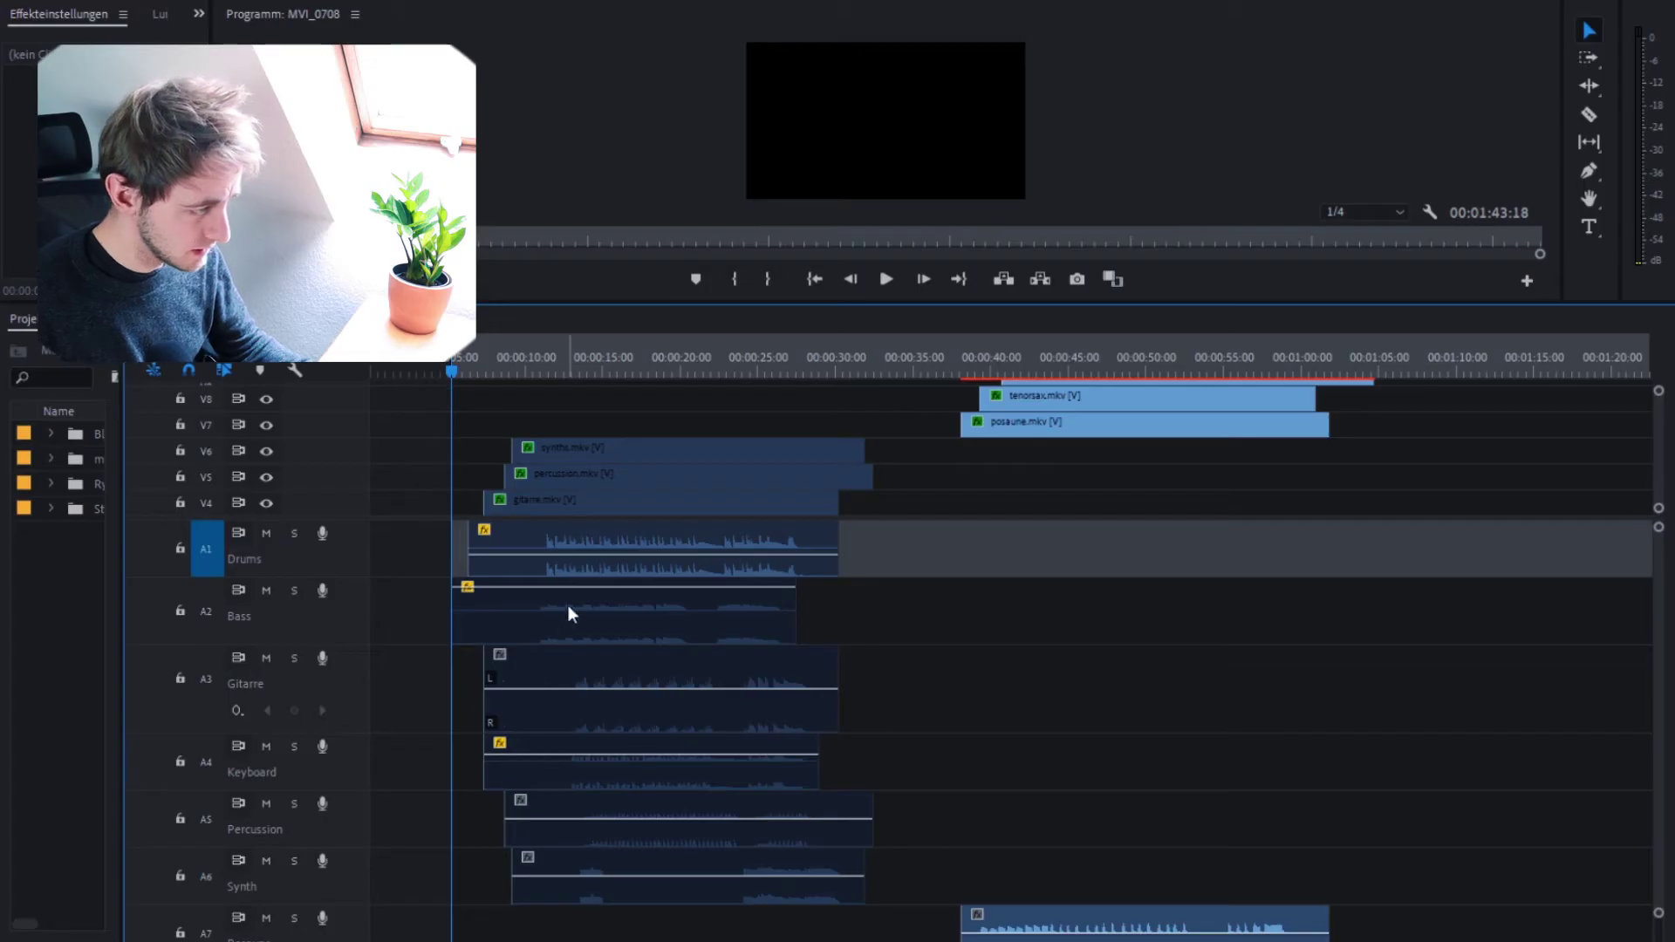
Switch to Premiere Pro, enable the drums and bass clips, and show their waveforms in more detail
{"action": "left_click", "coordinate": [580, 538]}
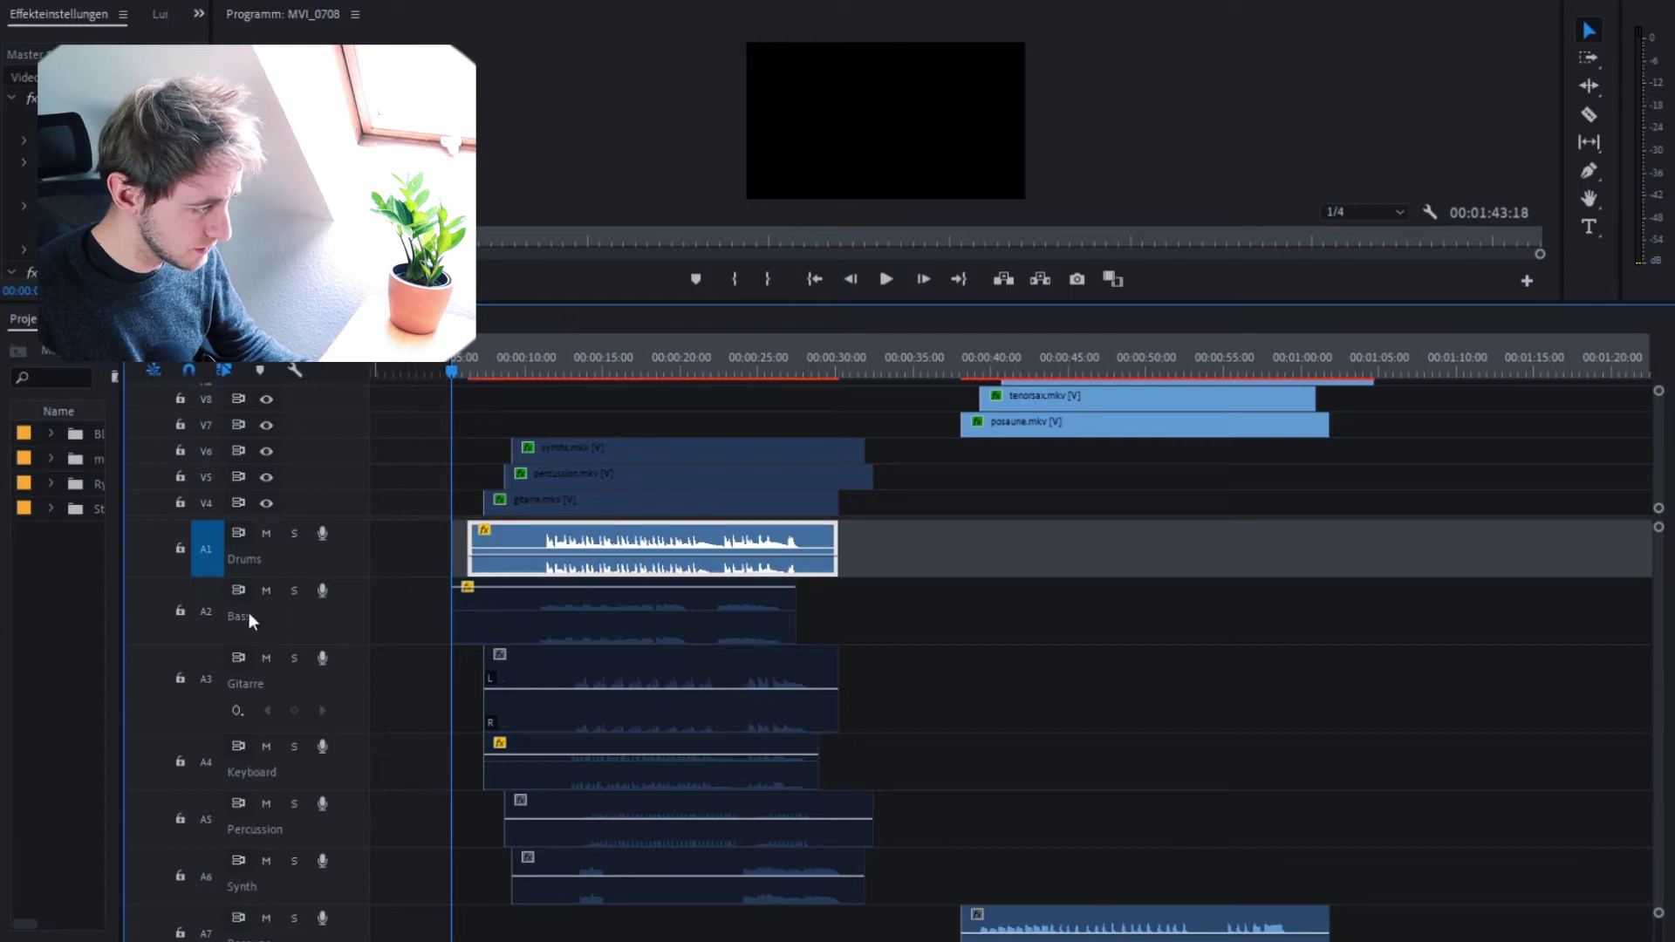
{"action": "left_click", "coordinate": [729, 606], "text": "shift"}
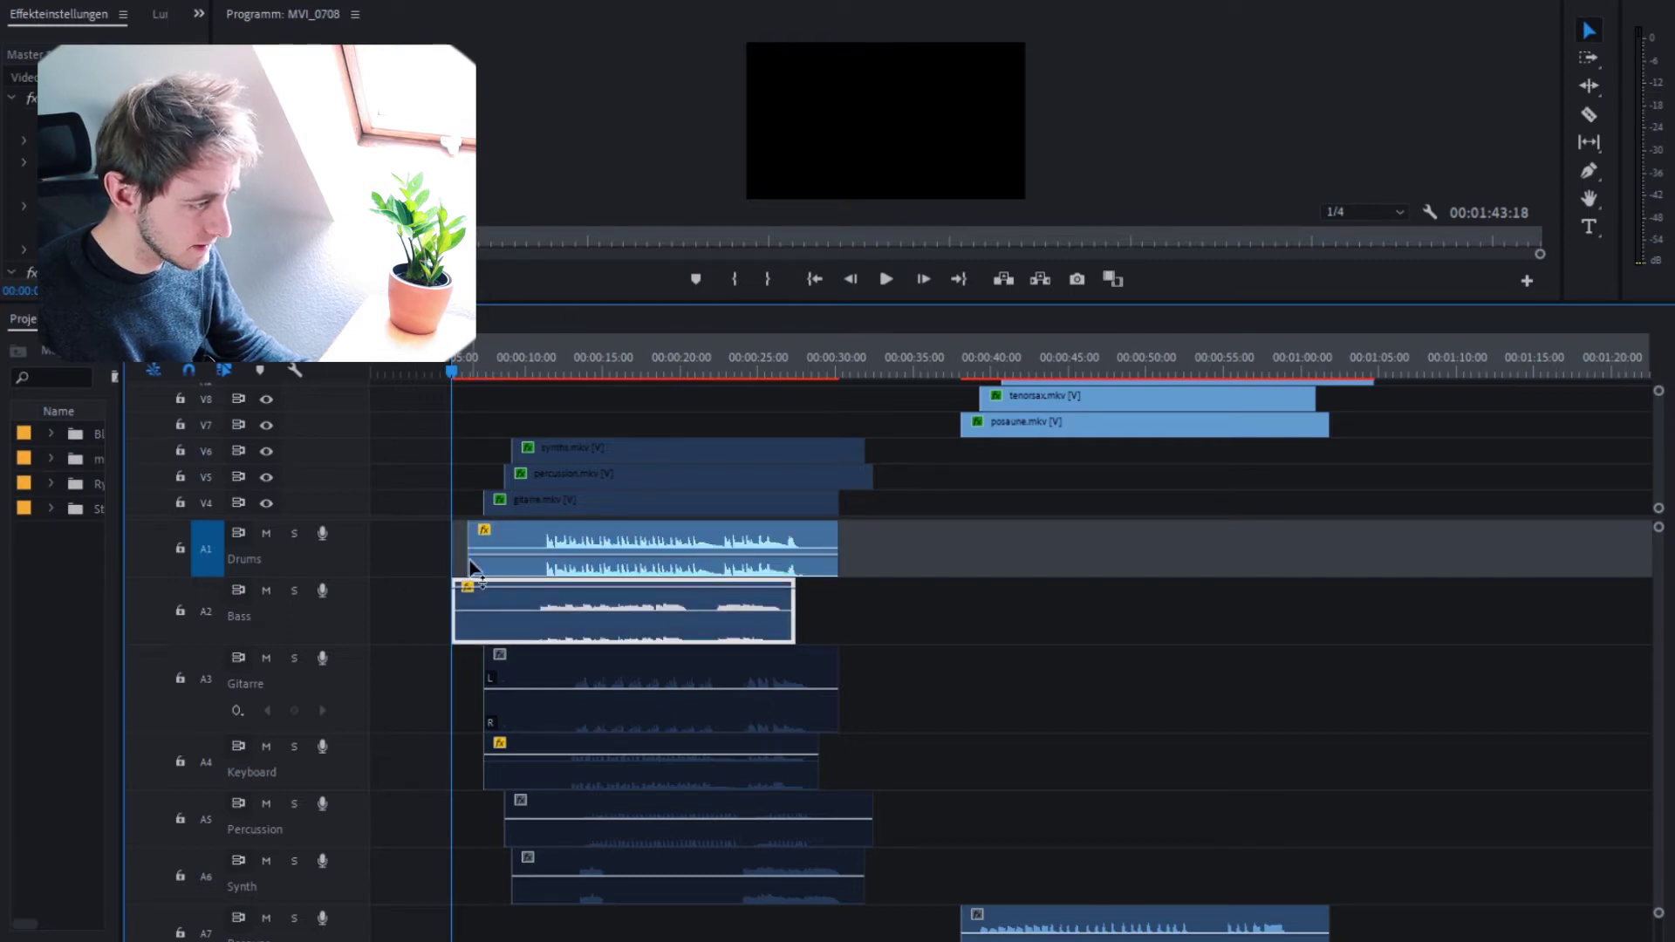
{"action": "key", "text": "="}
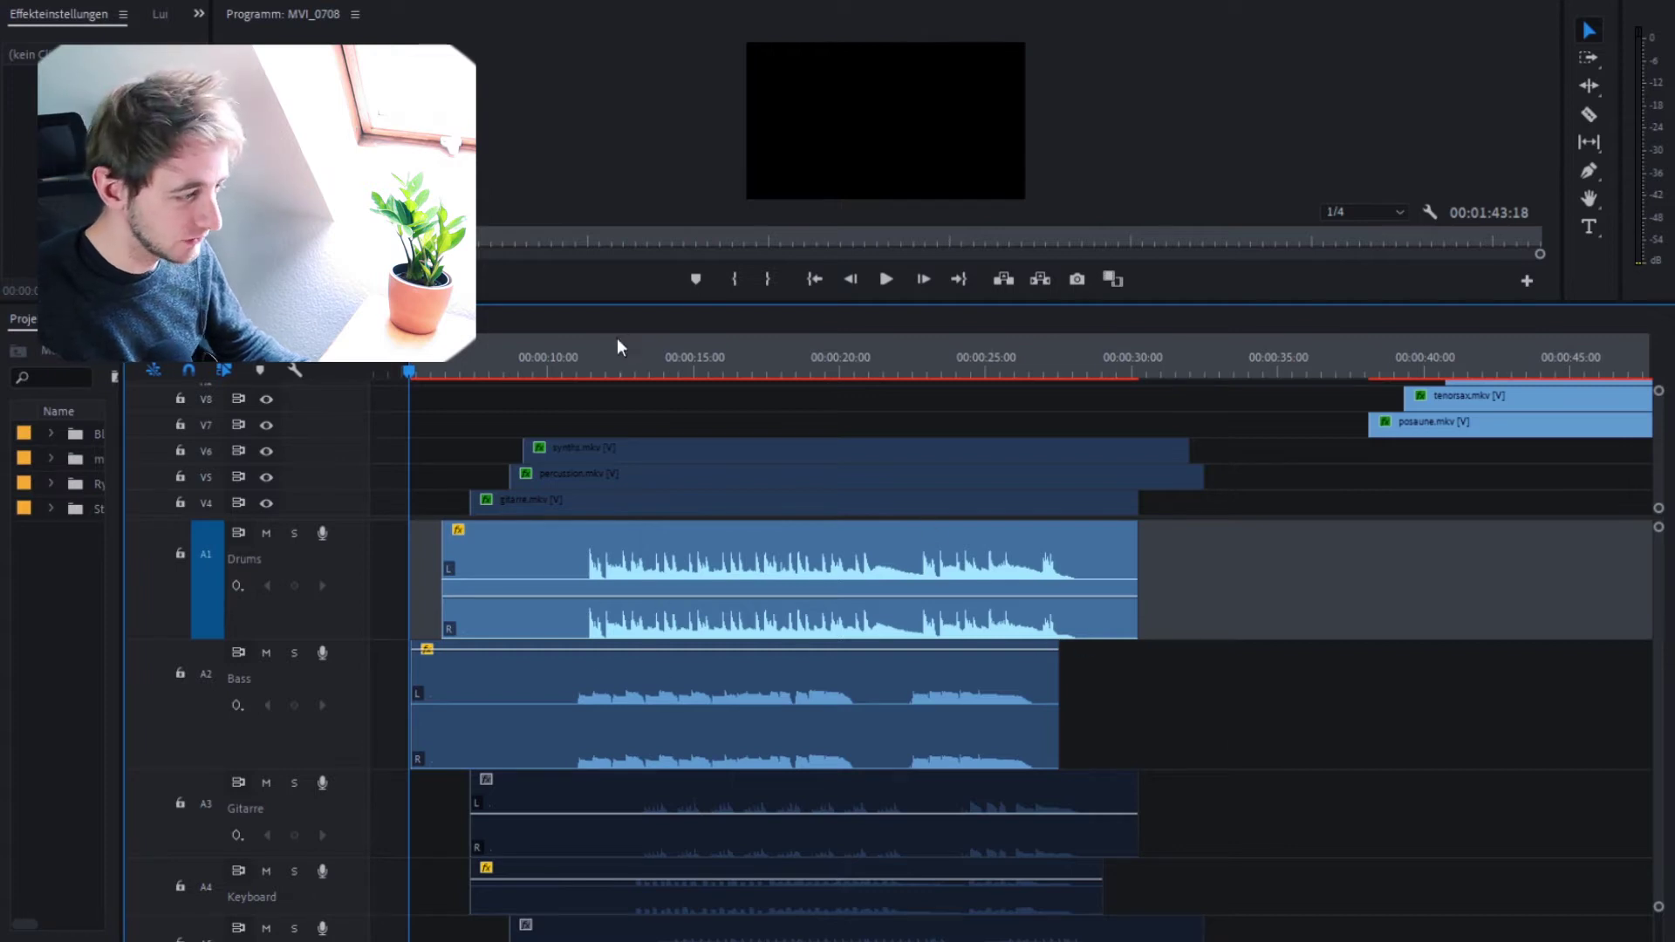
Enlarge the program preview and play the drums and bass clips together from 00:00:09:23
{"action": "left_click_drag", "start_coordinate": [575, 304], "coordinate": [548, 542]}
{"action": "left_click", "coordinate": [600, 525]}
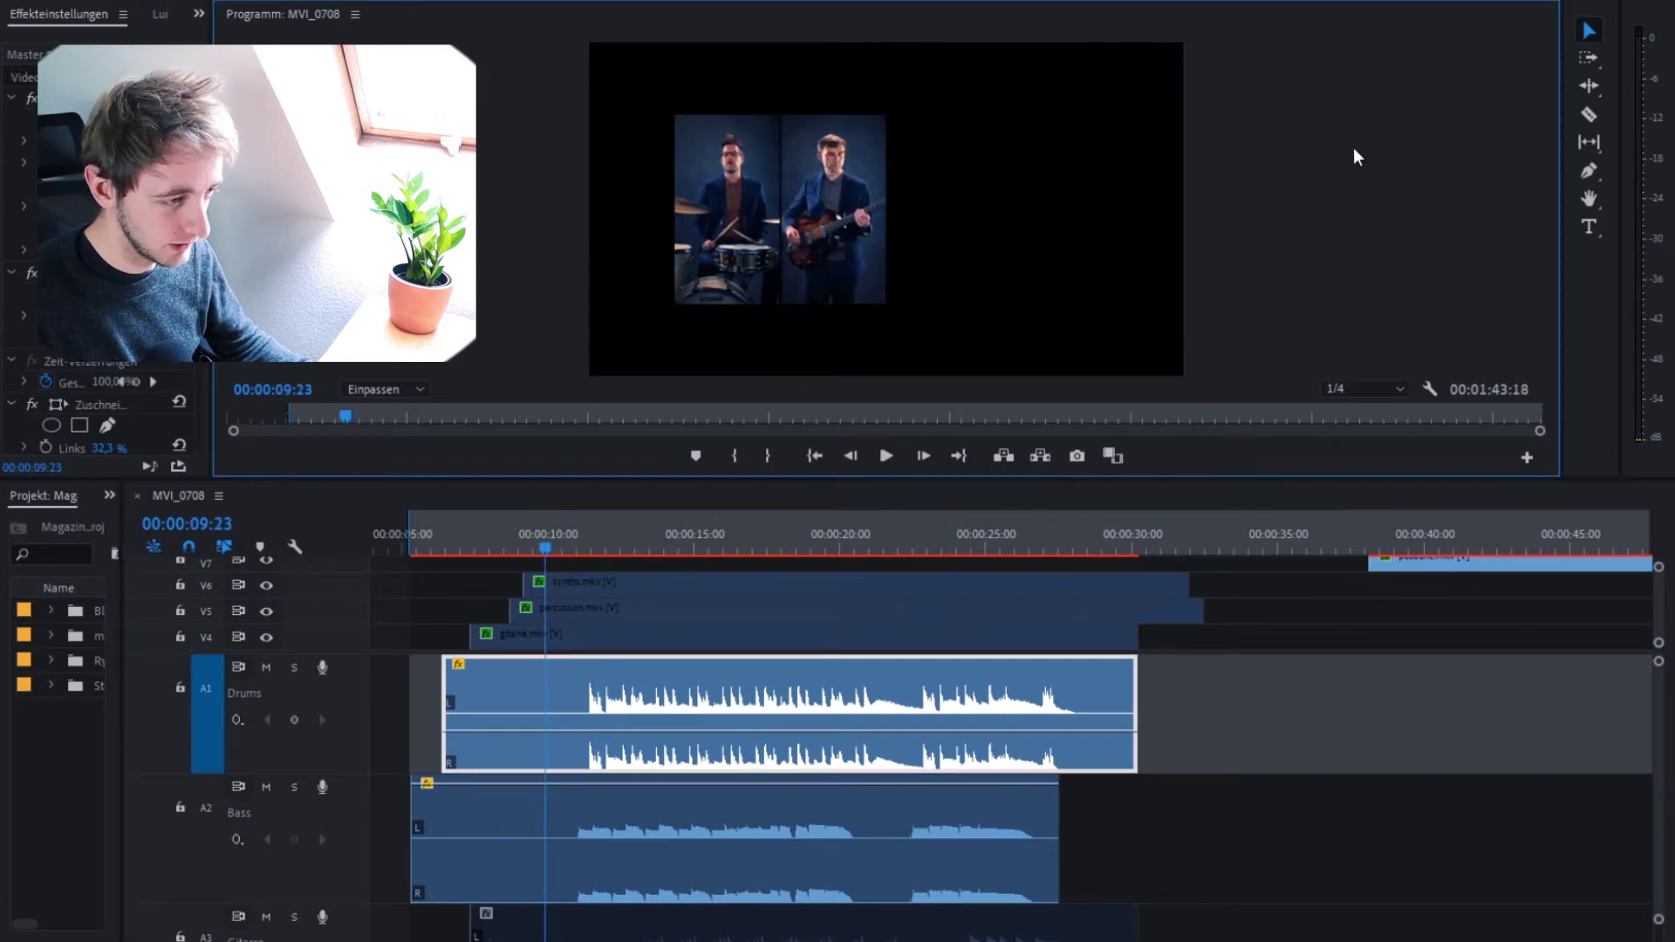
{"action": "key", "text": "ctrl+grave"}
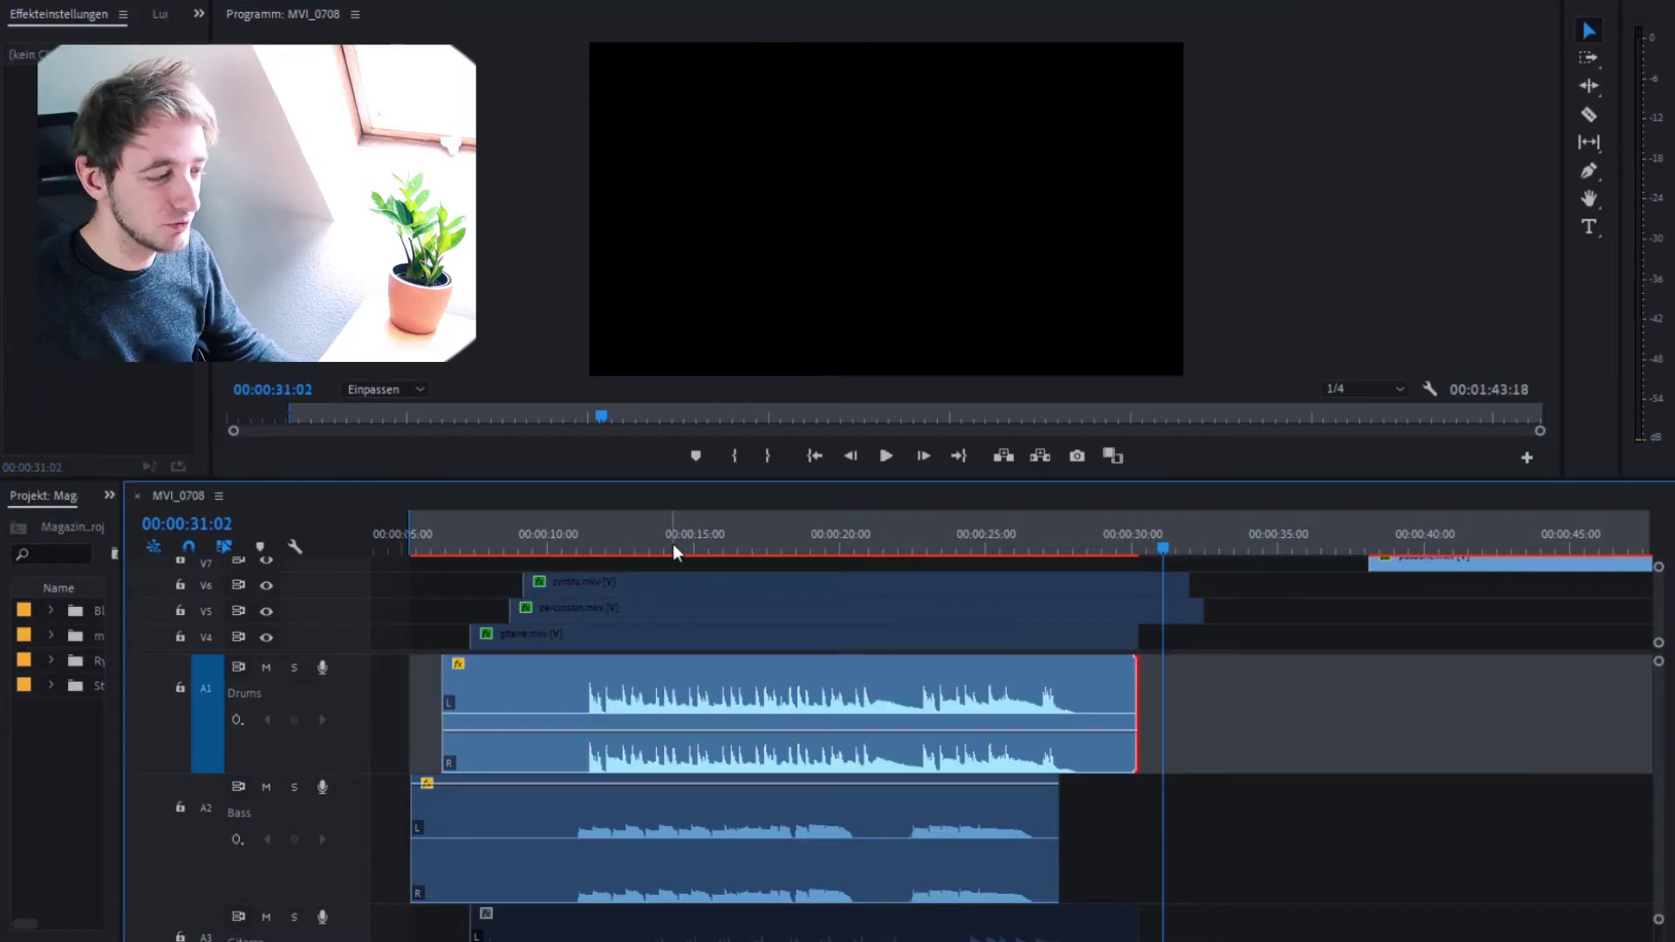
Place the playhead at the bass clip's first note at 00:00:11:01 and compare it with the start of the drums waveform
{"action": "left_click", "coordinate": [640, 539]}
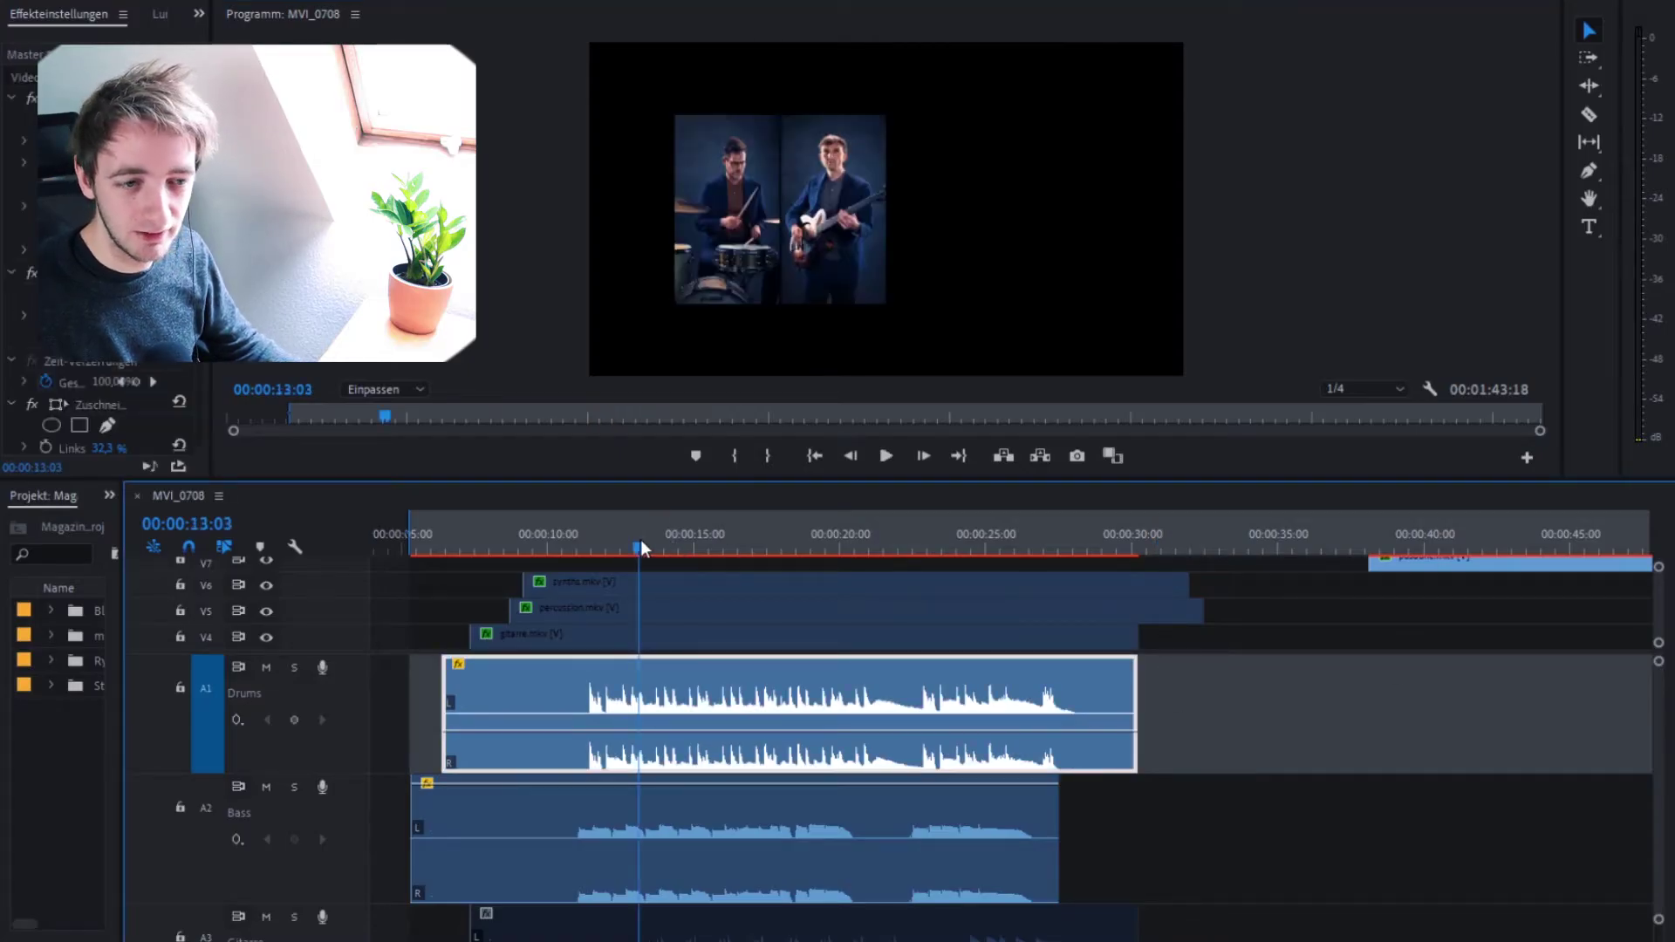
{"action": "left_click_drag", "start_coordinate": [640, 539], "coordinate": [582, 546]}
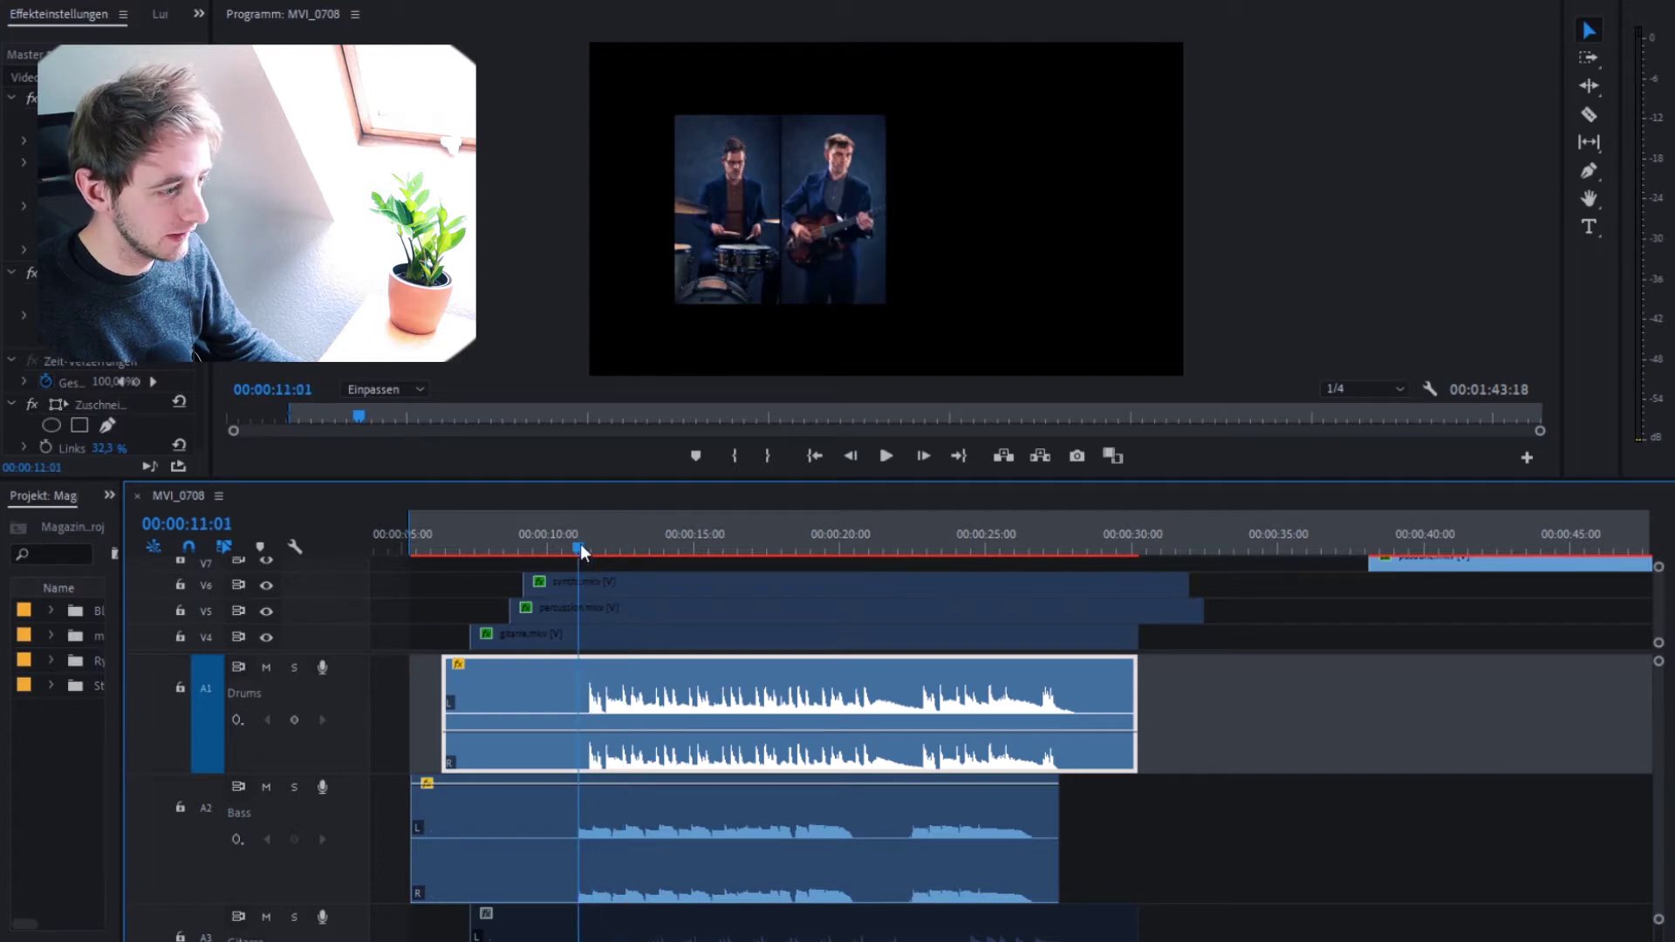
{"action": "scroll", "coordinate": [599, 698], "scroll_direction": "up", "scroll_amount": 4}
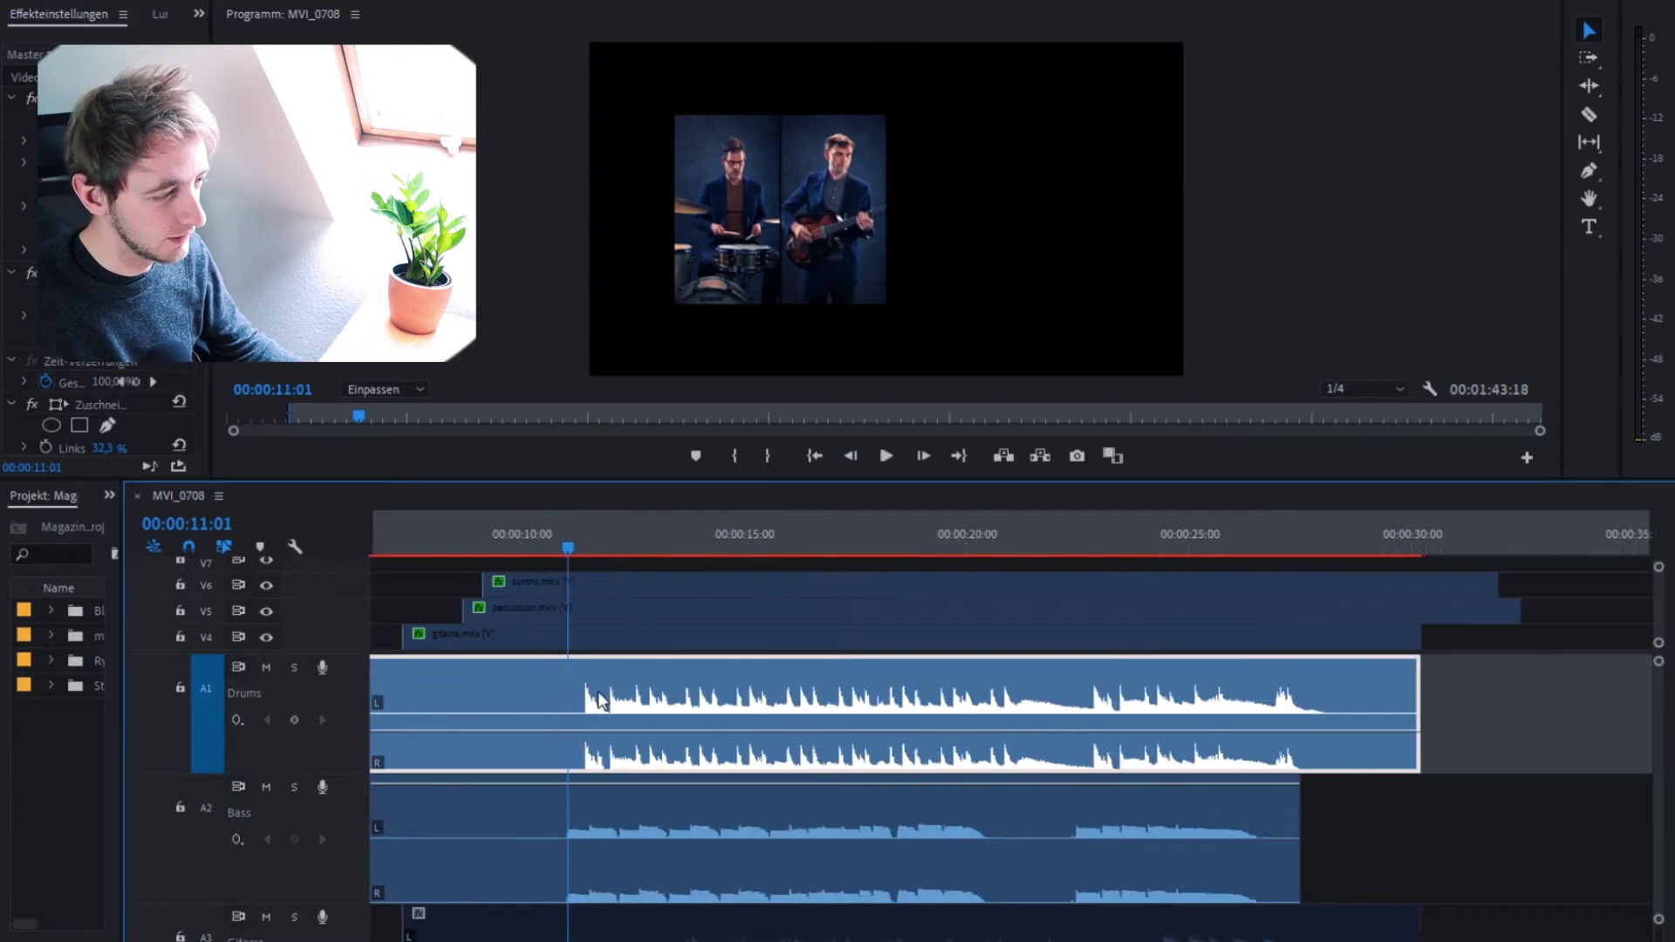
{"action": "scroll", "coordinate": [599, 693], "scroll_direction": "down", "scroll_amount": 2}
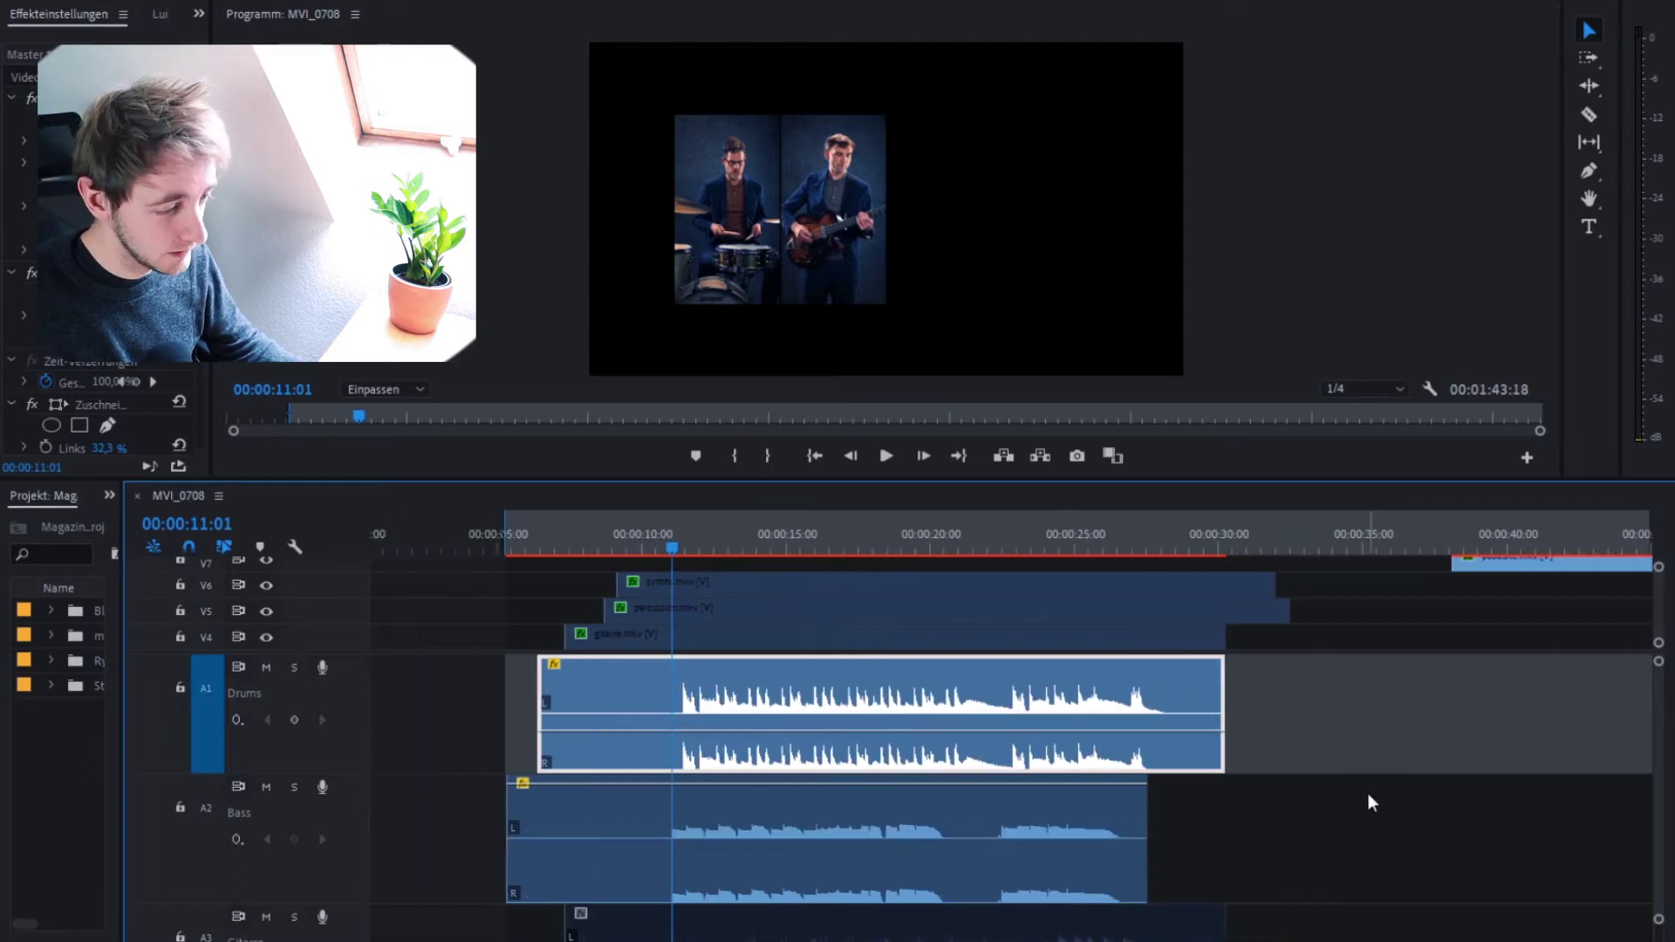
{"action": "left_click", "coordinate": [696, 545]}
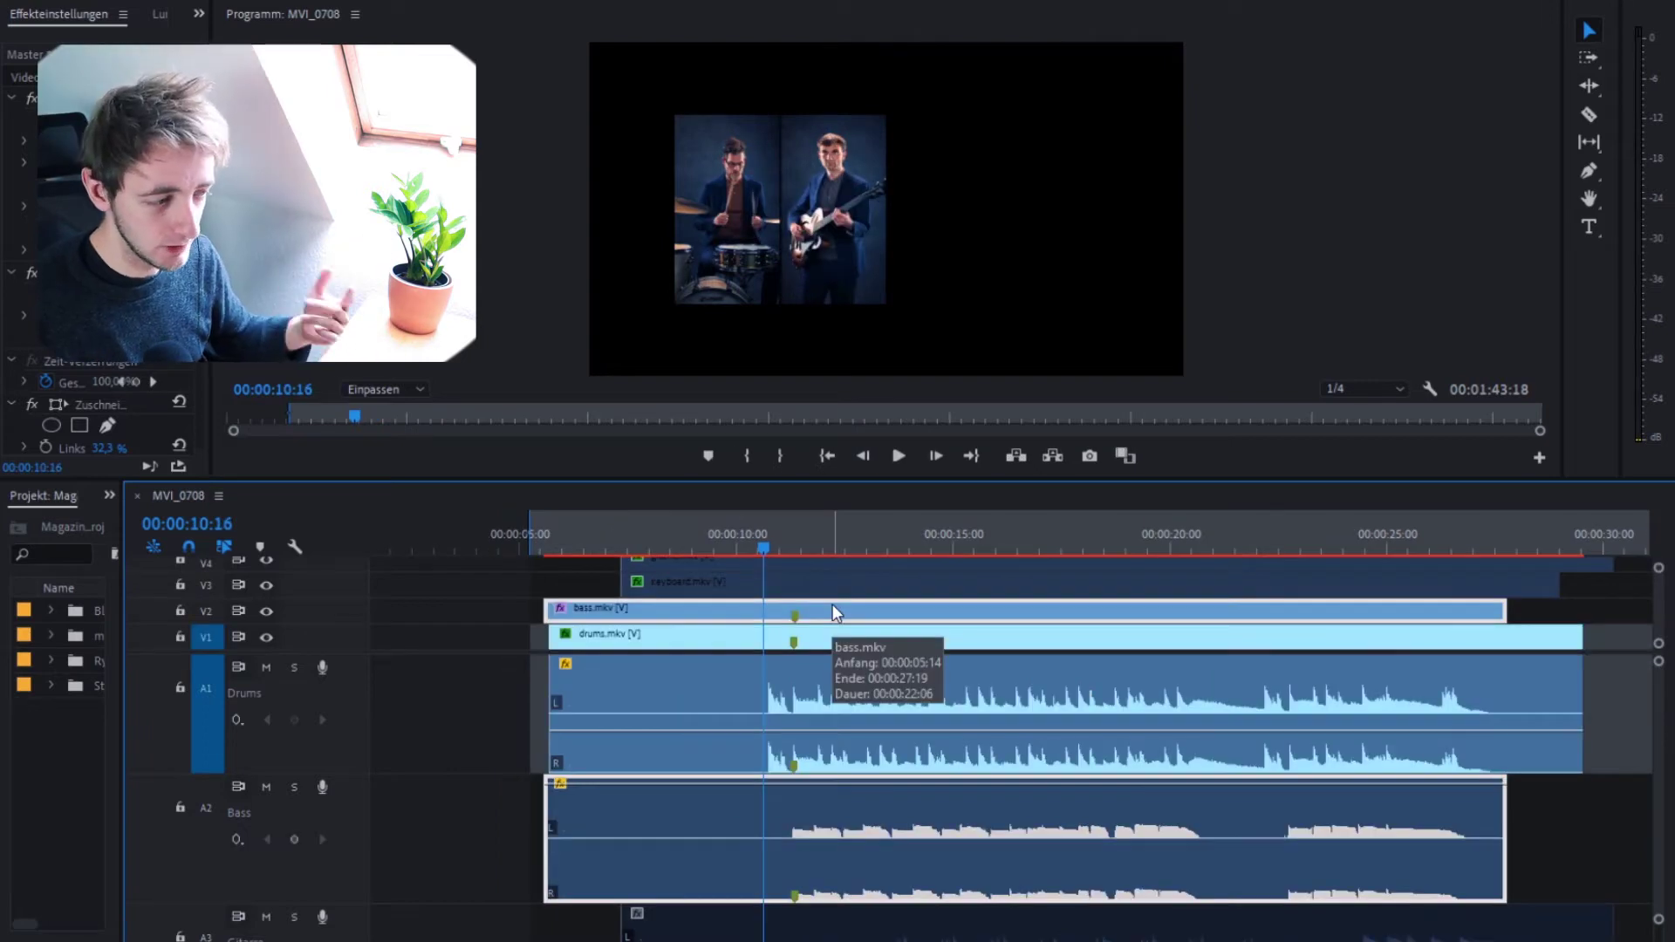
Disable the bass clip and play the drums on their own from 00:00:10:16
{"action": "key", "text": "shift+e"}
{"action": "key", "text": "space"}
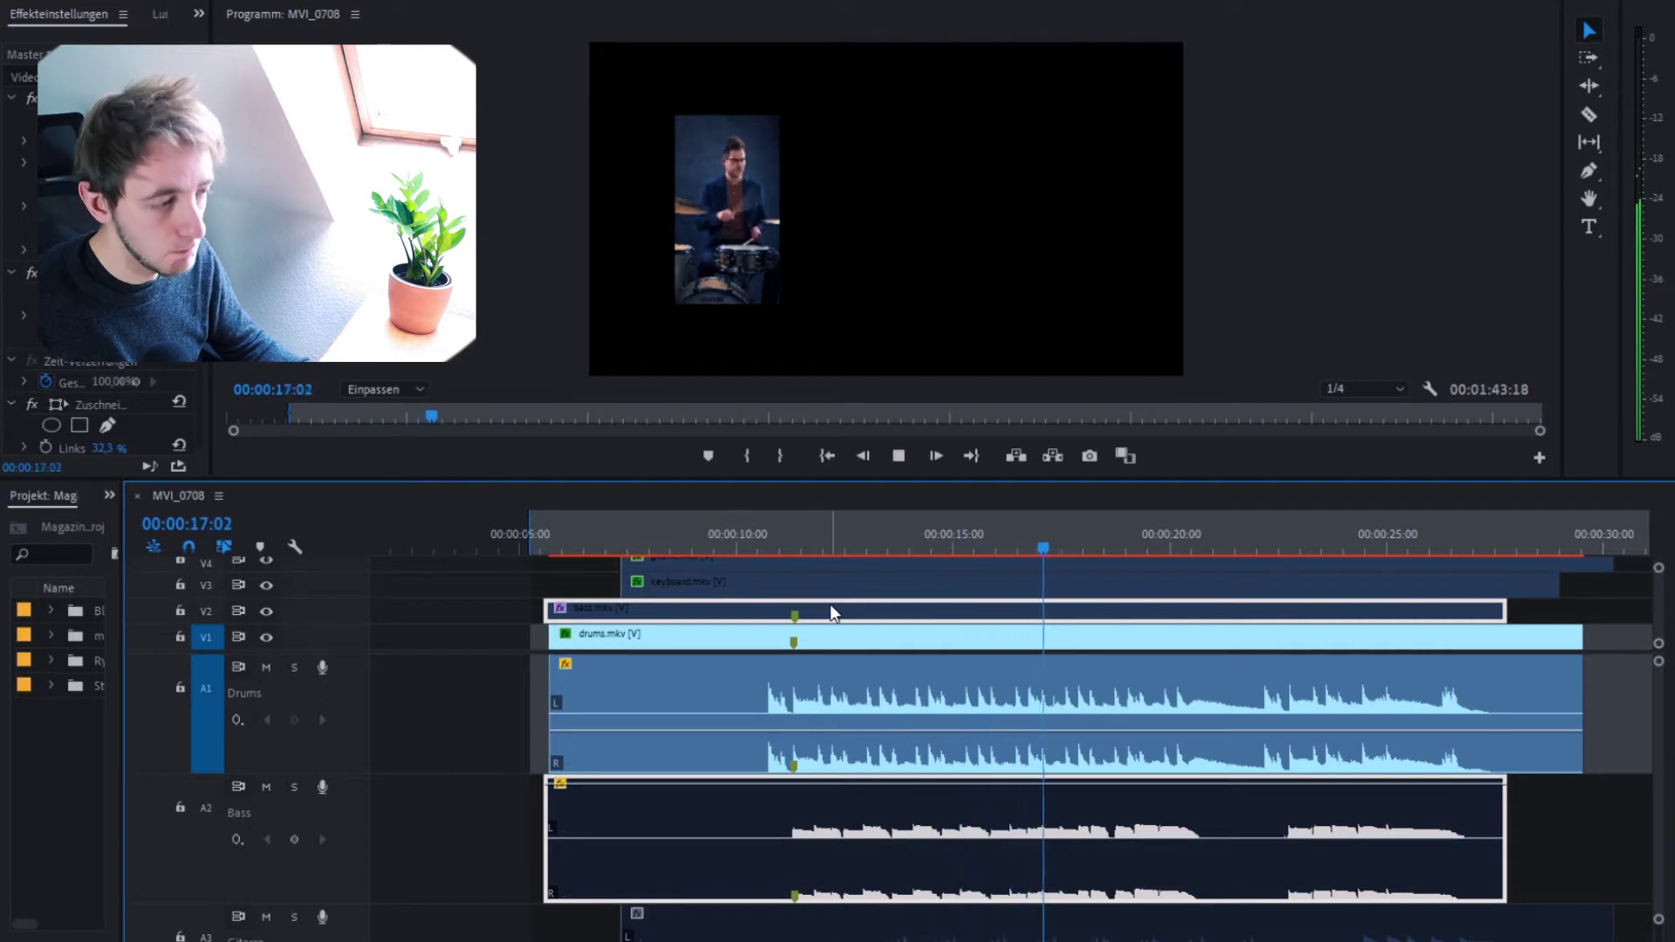
Enable only the bass clip's audio and play it together with the drums from 00:00:10:15
{"action": "key", "text": "space"}
{"action": "left_click", "coordinate": [872, 831], "text": "alt"}
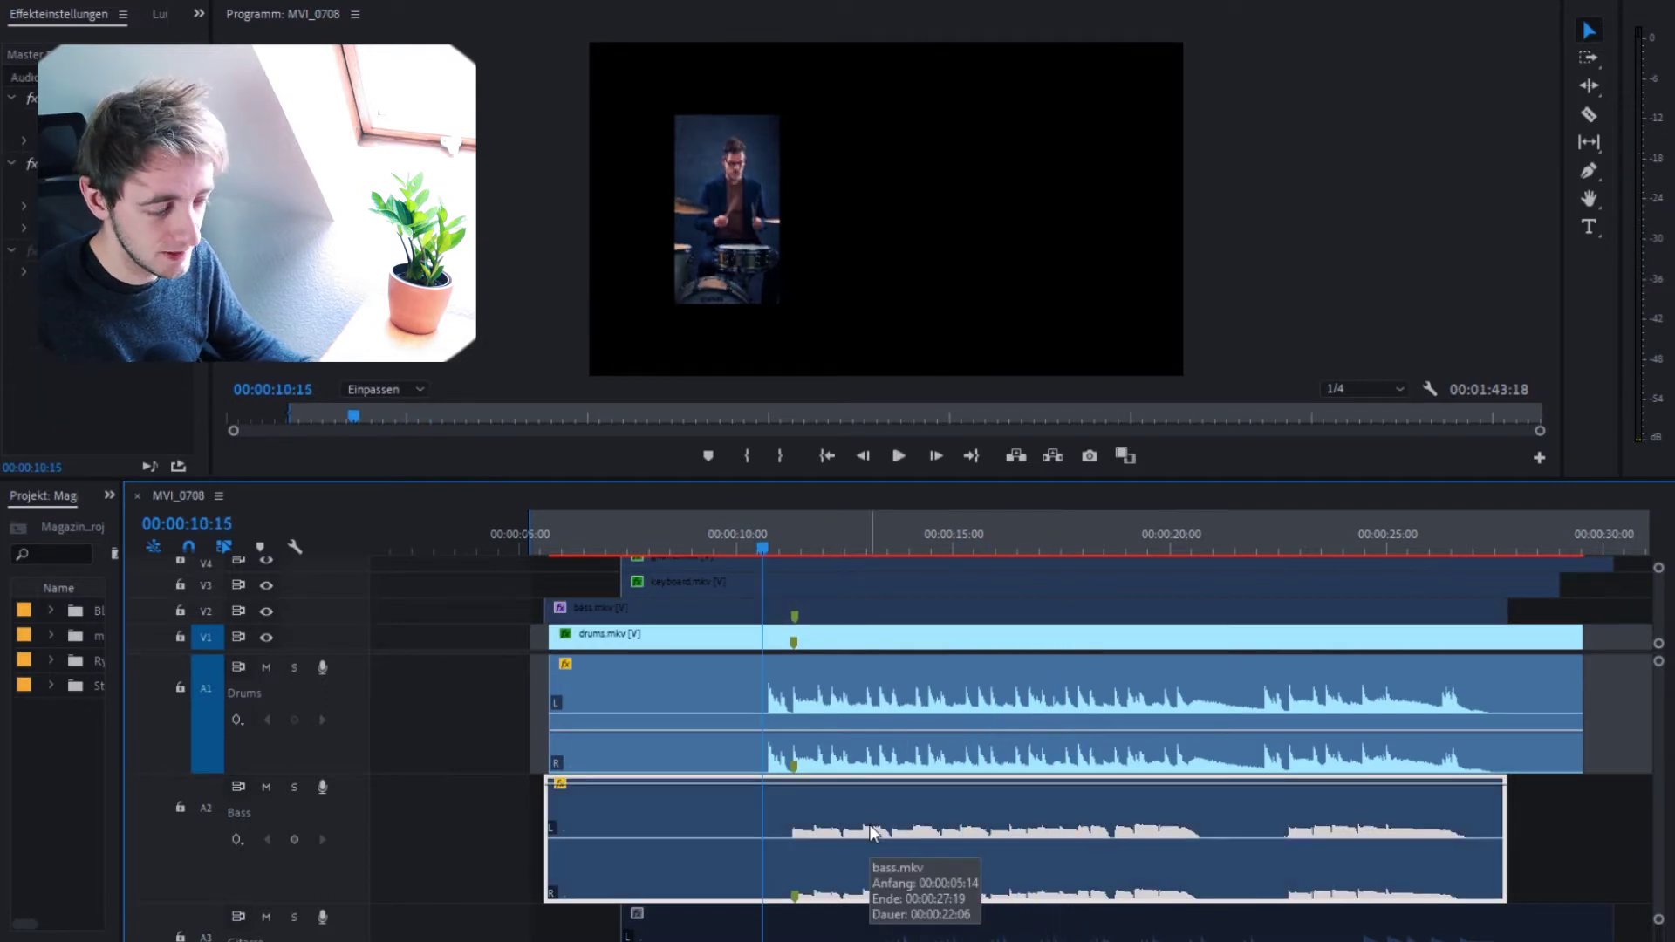
{"action": "key", "text": "space"}
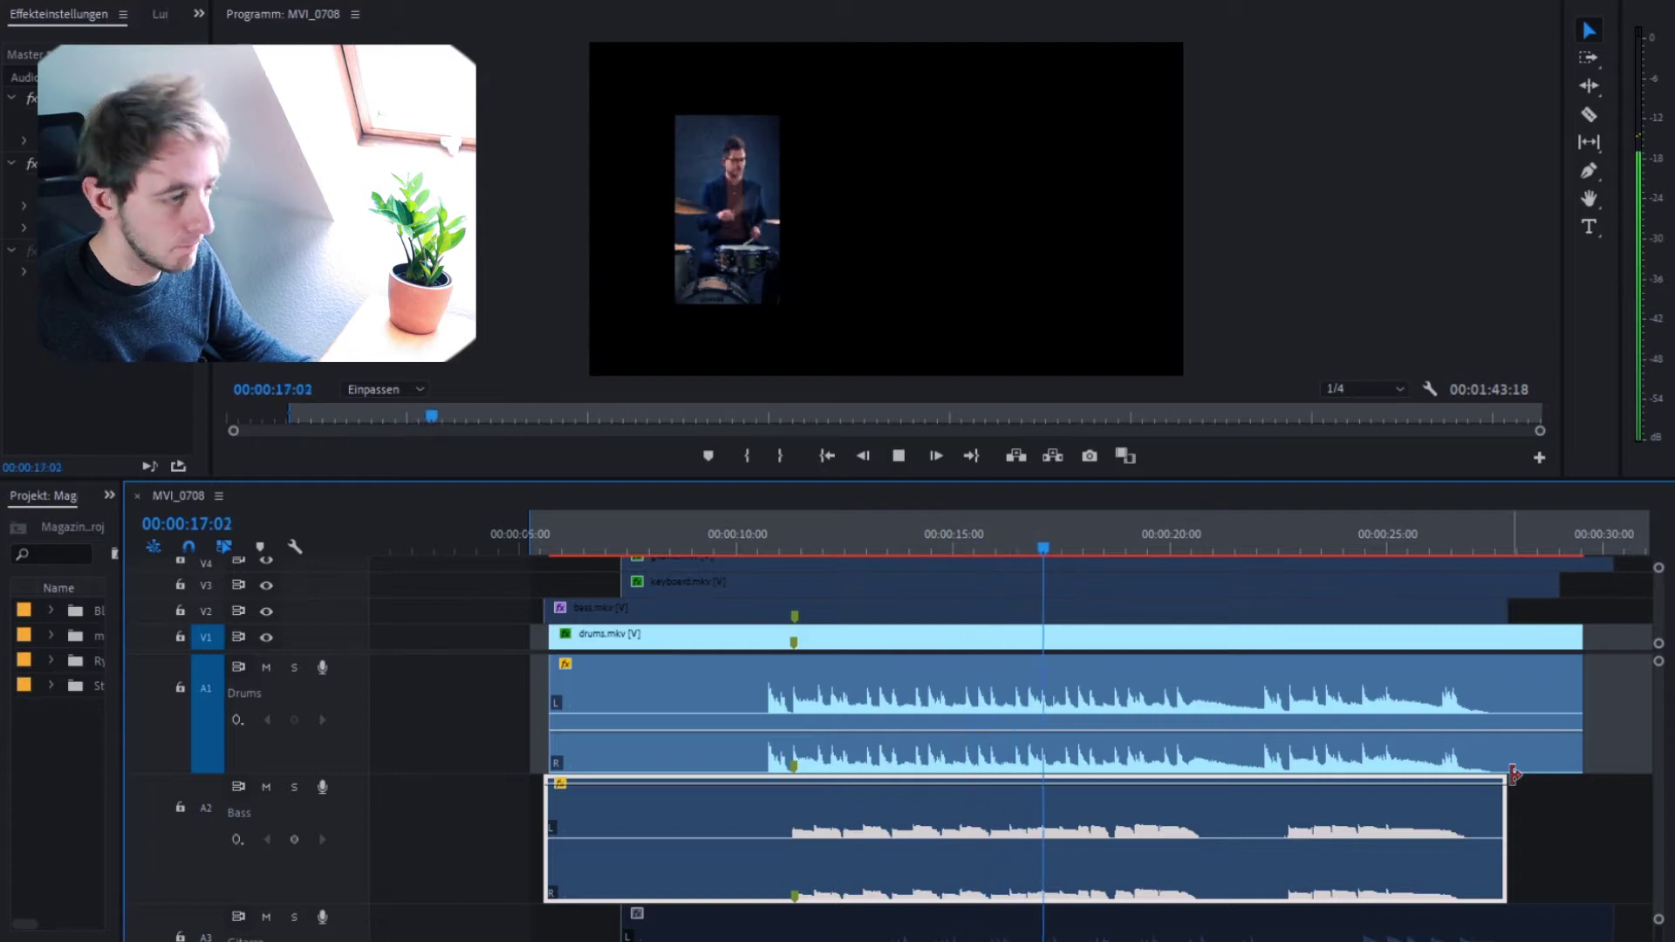
{"action": "key", "text": "space"}
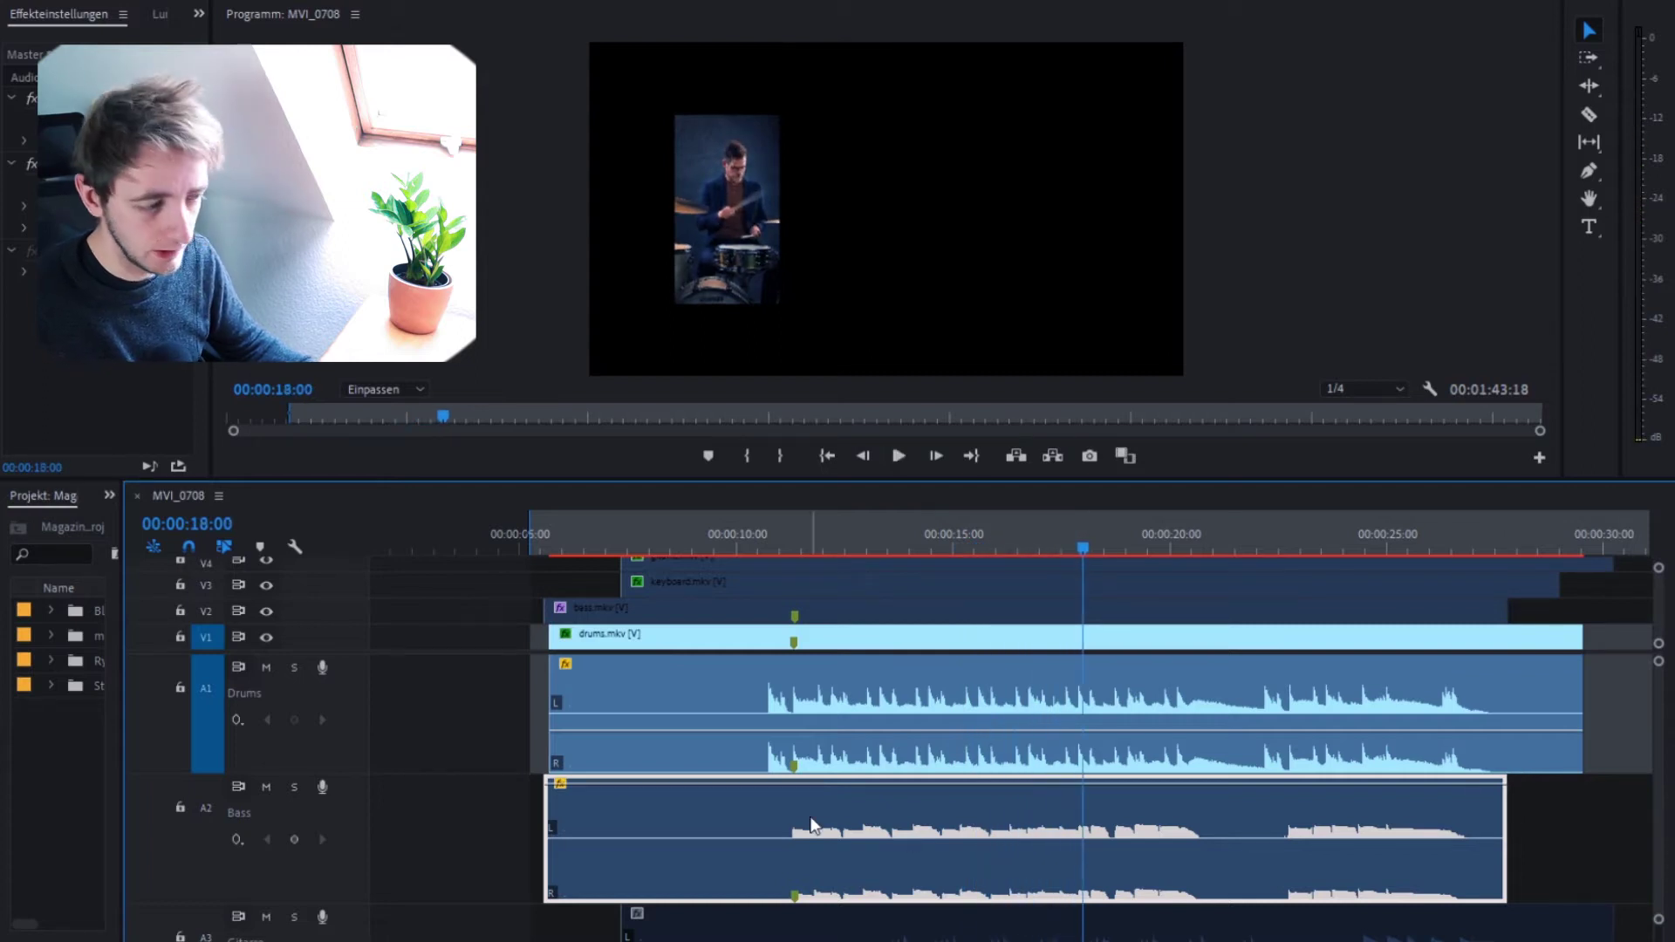
Enable the guitar clip on V4 and display its audio waveform alongside the bass
{"action": "scroll", "coordinate": [816, 816], "scroll_direction": "up", "scroll_amount": 2}
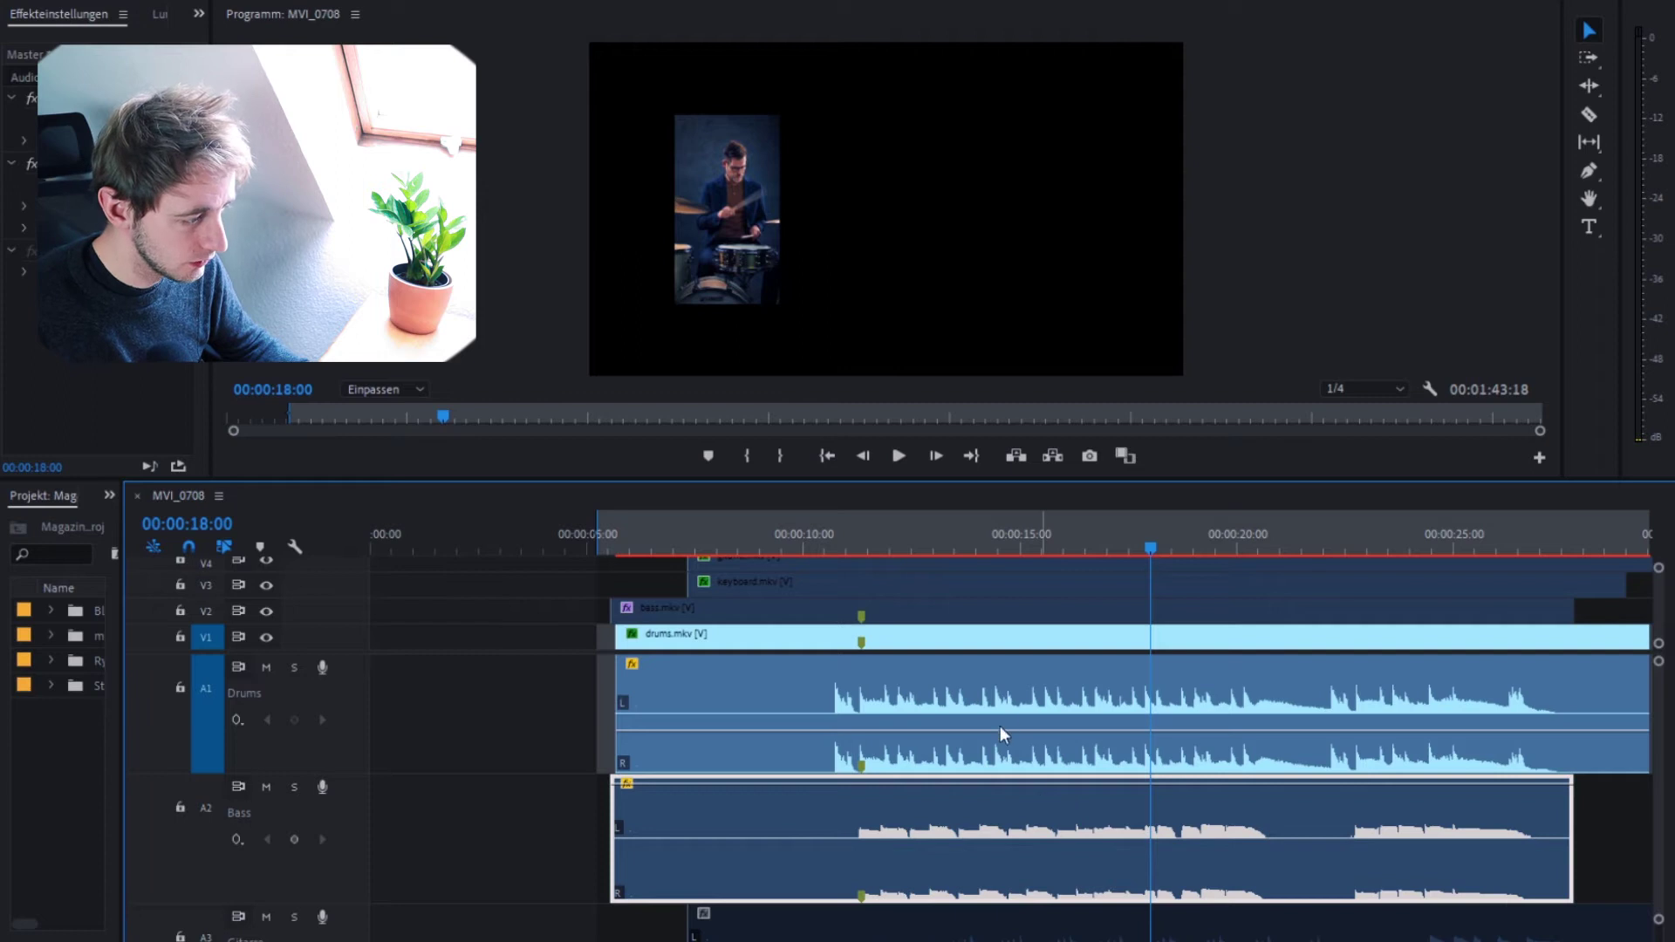
{"action": "scroll", "coordinate": [965, 604], "scroll_direction": "up", "scroll_amount": 2}
{"action": "left_click", "coordinate": [965, 604]}
{"action": "scroll", "coordinate": [1175, 754], "scroll_direction": "down", "scroll_amount": 2}
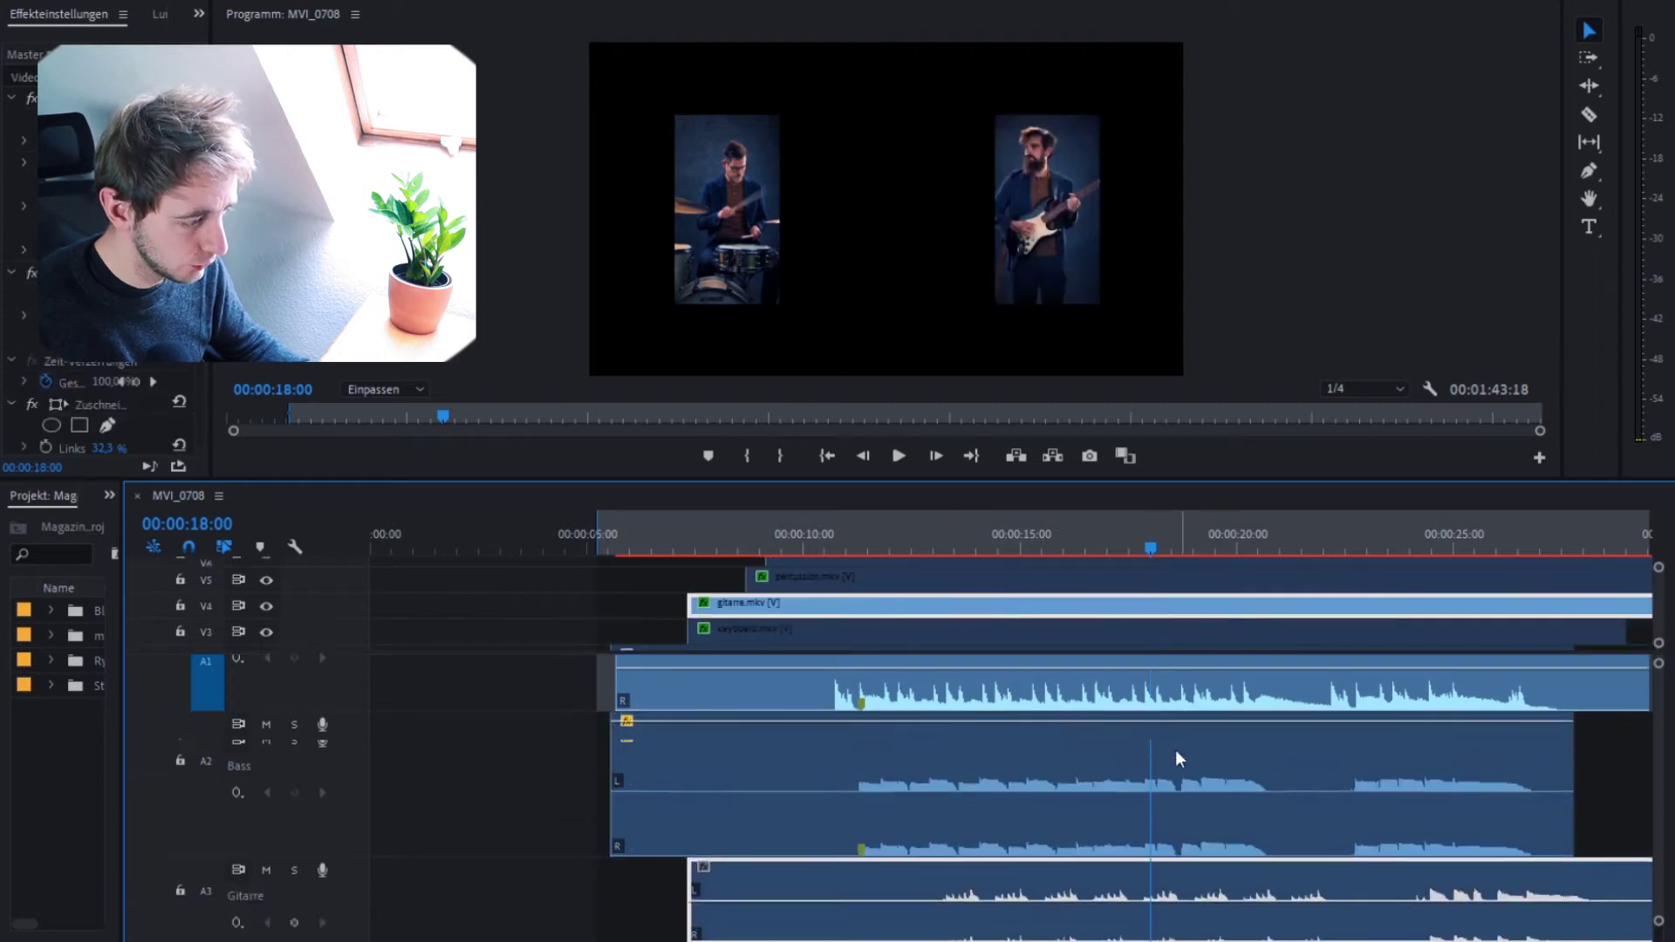
{"action": "scroll", "coordinate": [1176, 750], "scroll_direction": "down", "scroll_amount": 2}
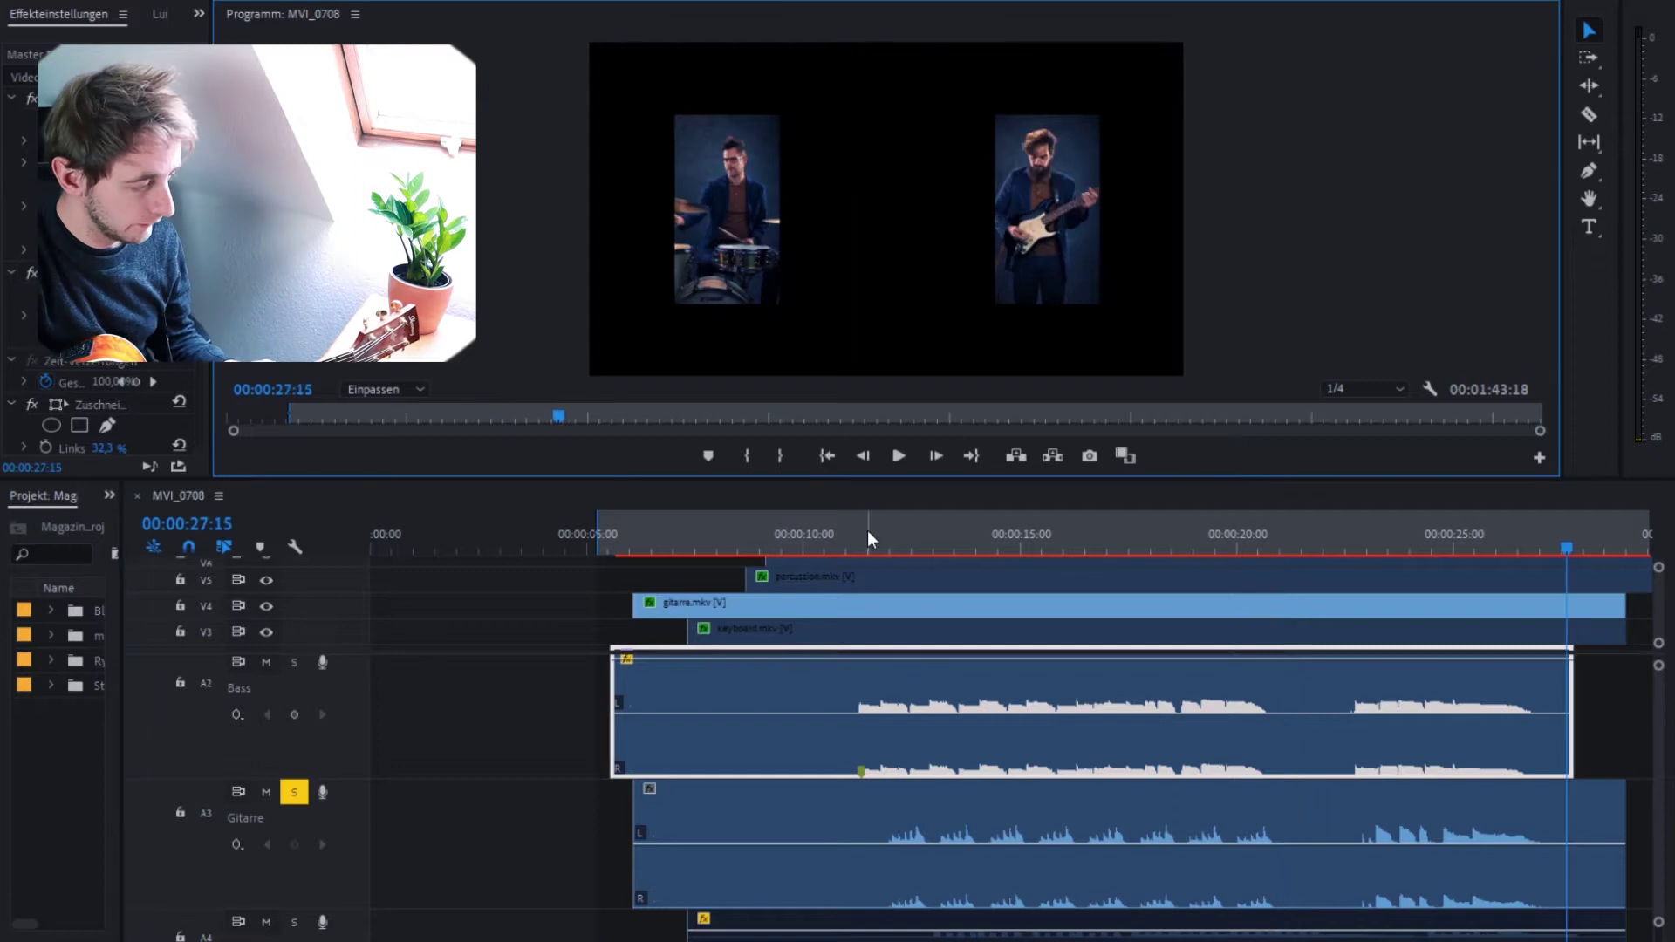
Switch solo from the guitar track to the bass track and play the bass alone from 00:00:10:24
{"action": "left_click", "coordinate": [847, 538]}
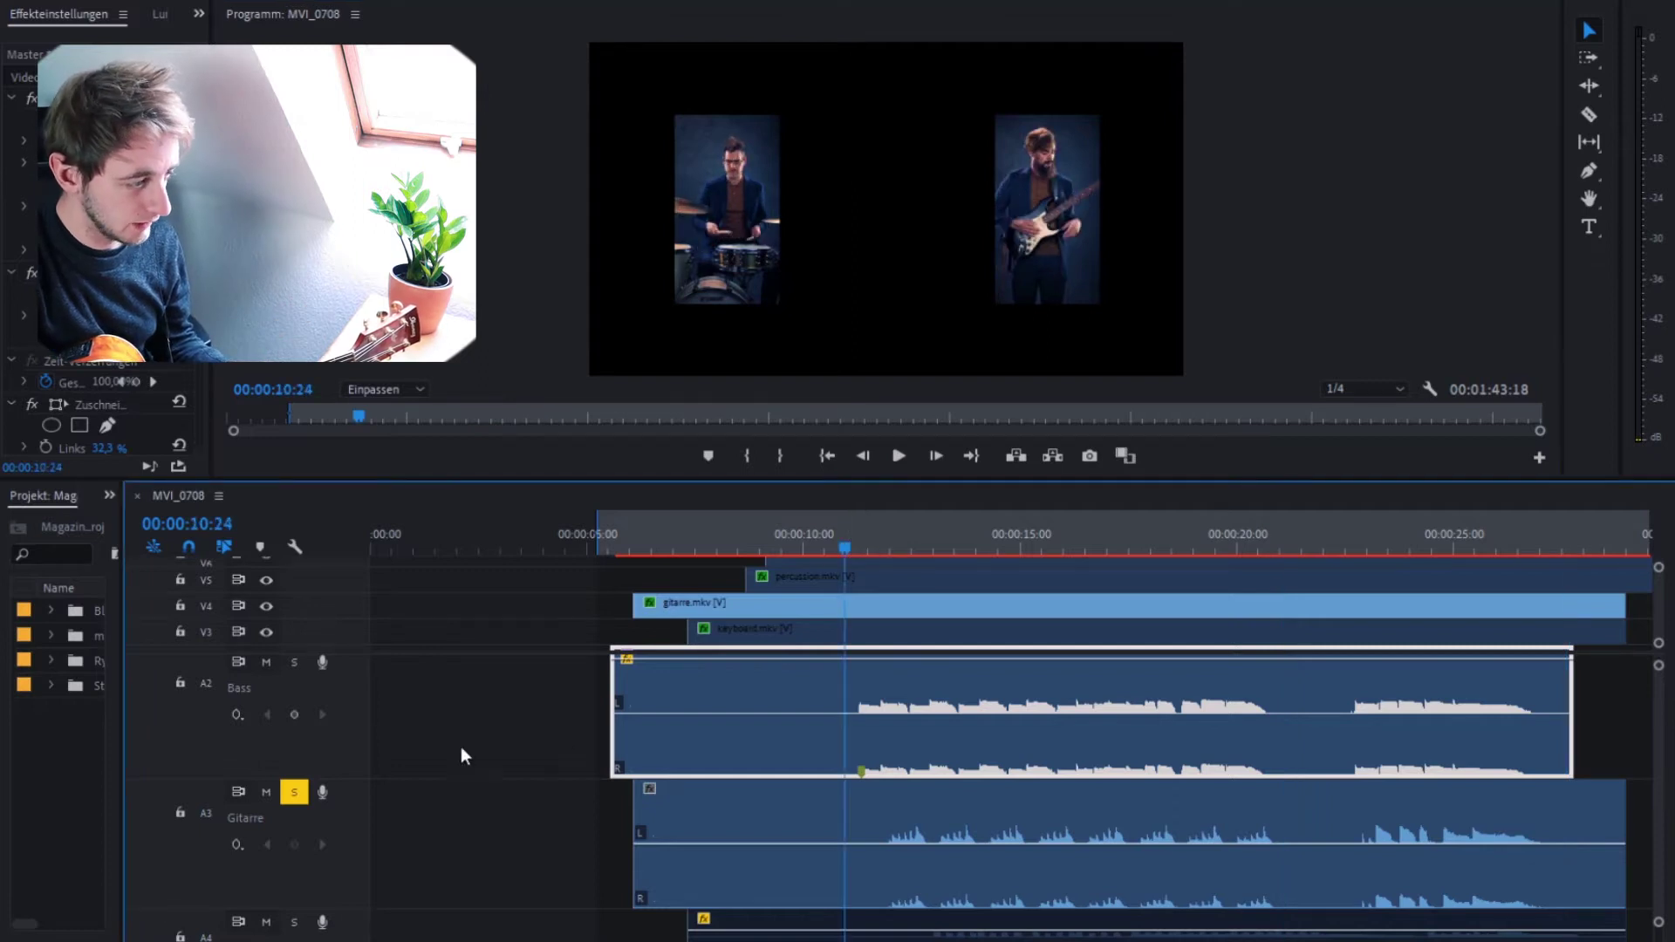
{"action": "left_click", "coordinate": [294, 793]}
{"action": "scroll", "coordinate": [623, 660], "scroll_direction": "right", "scroll_amount": 3}
{"action": "scroll", "coordinate": [527, 680], "scroll_direction": "left", "scroll_amount": 3}
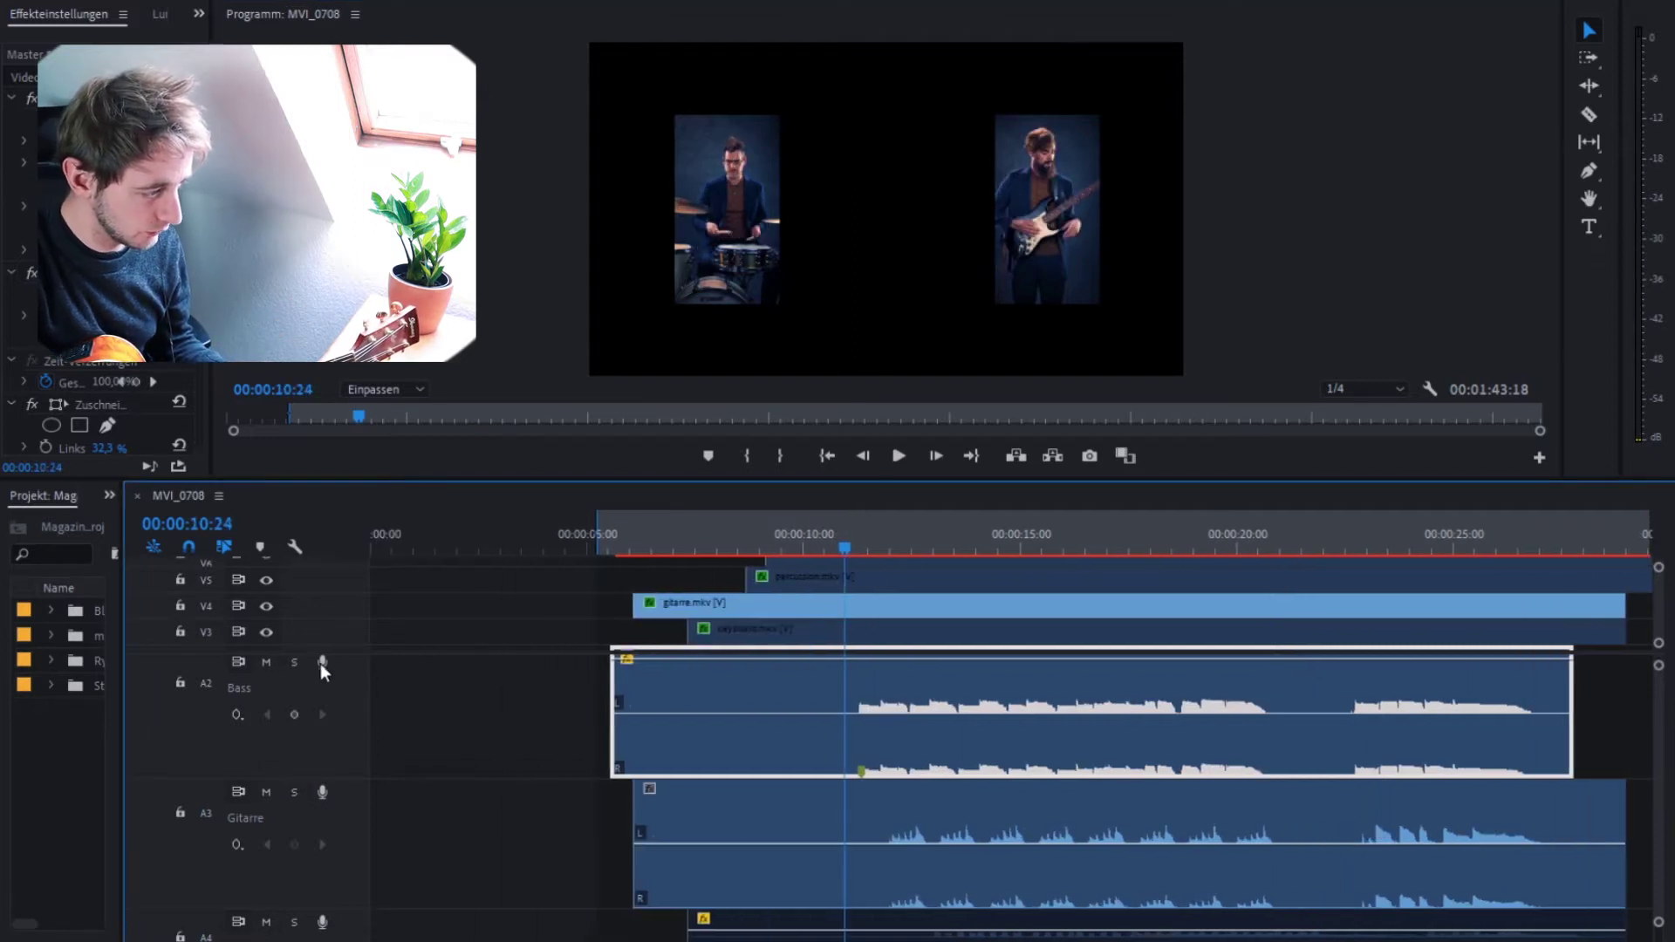
{"action": "left_click", "coordinate": [294, 663]}
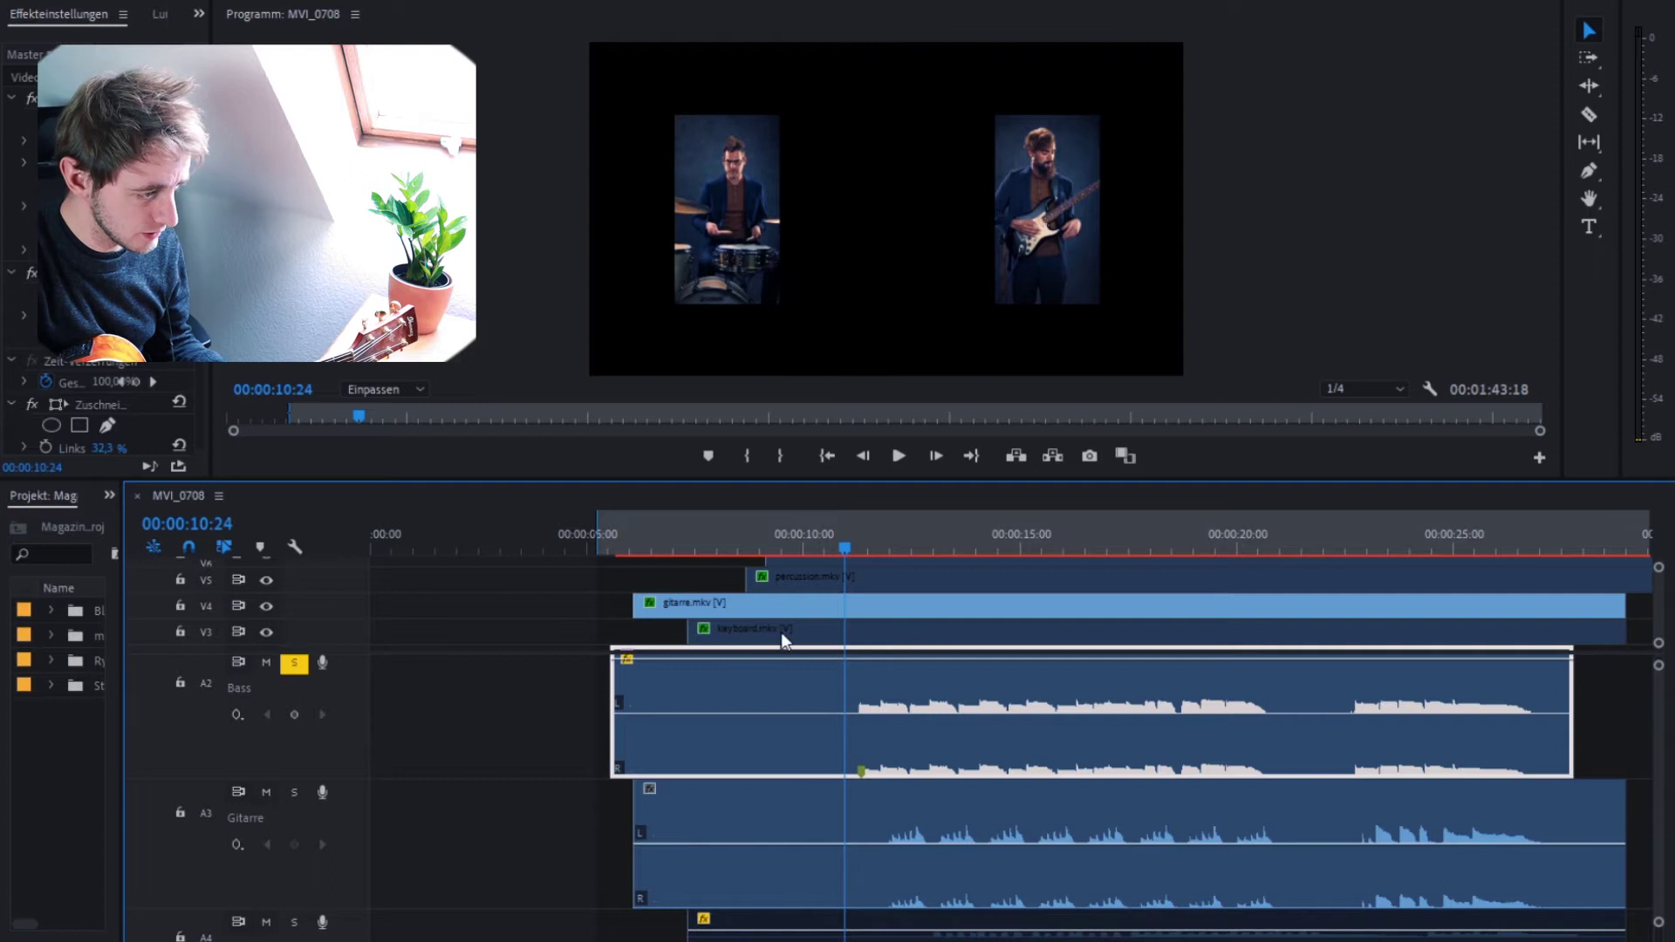
{"action": "left_click", "coordinate": [884, 465]}
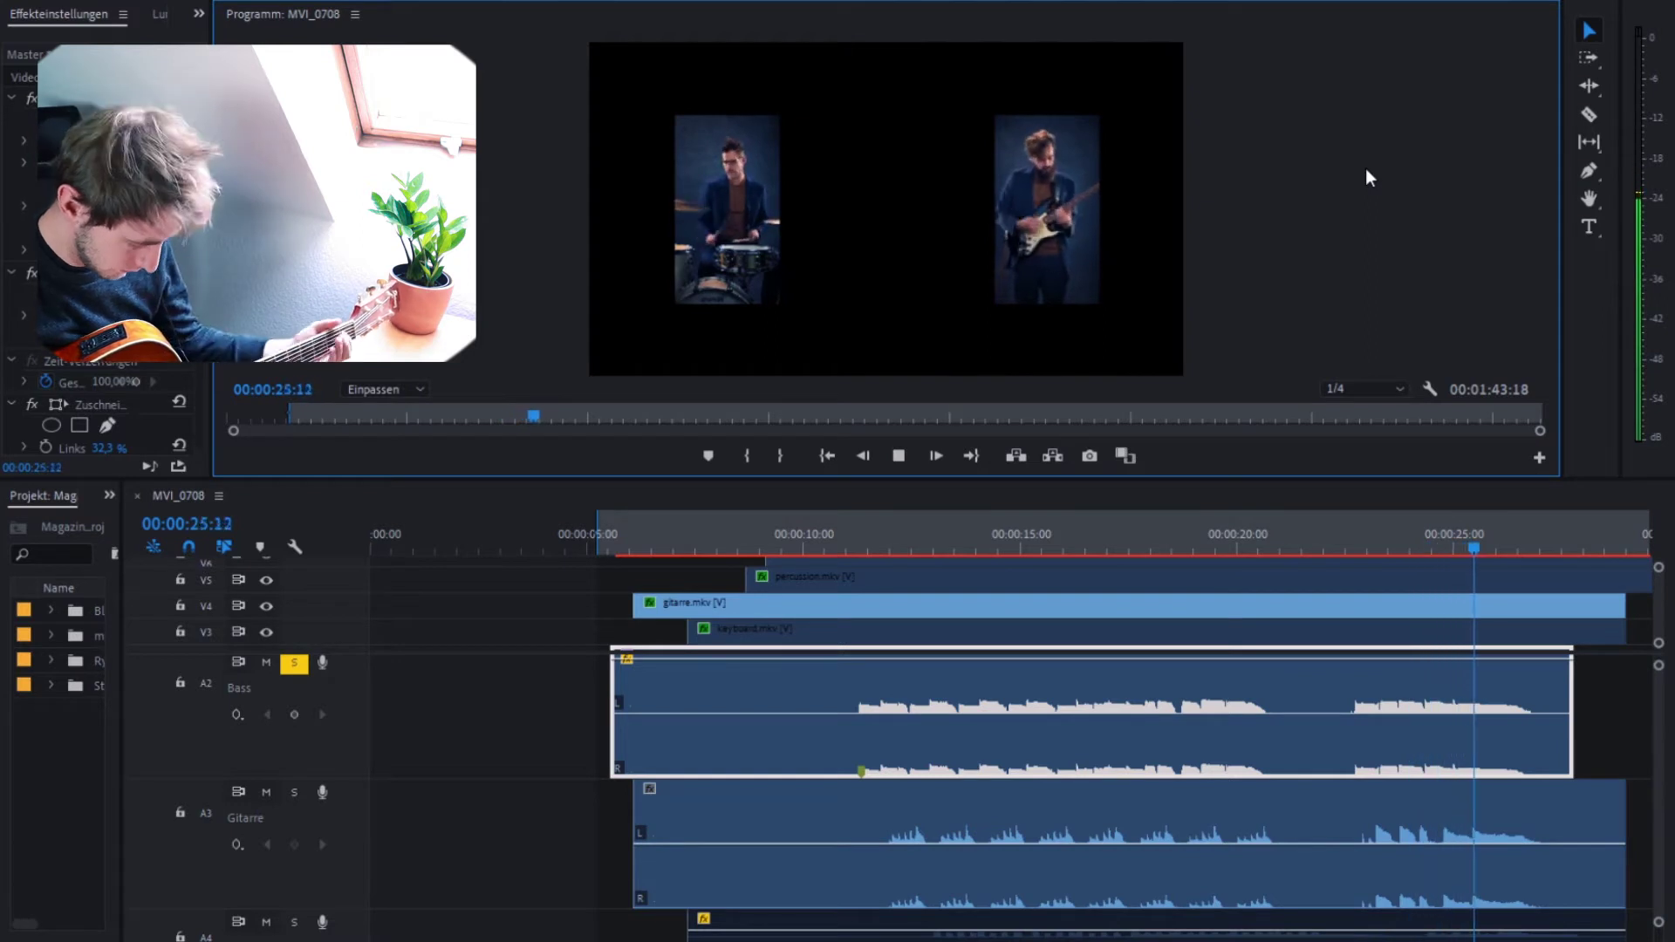
{"action": "key", "text": "space"}
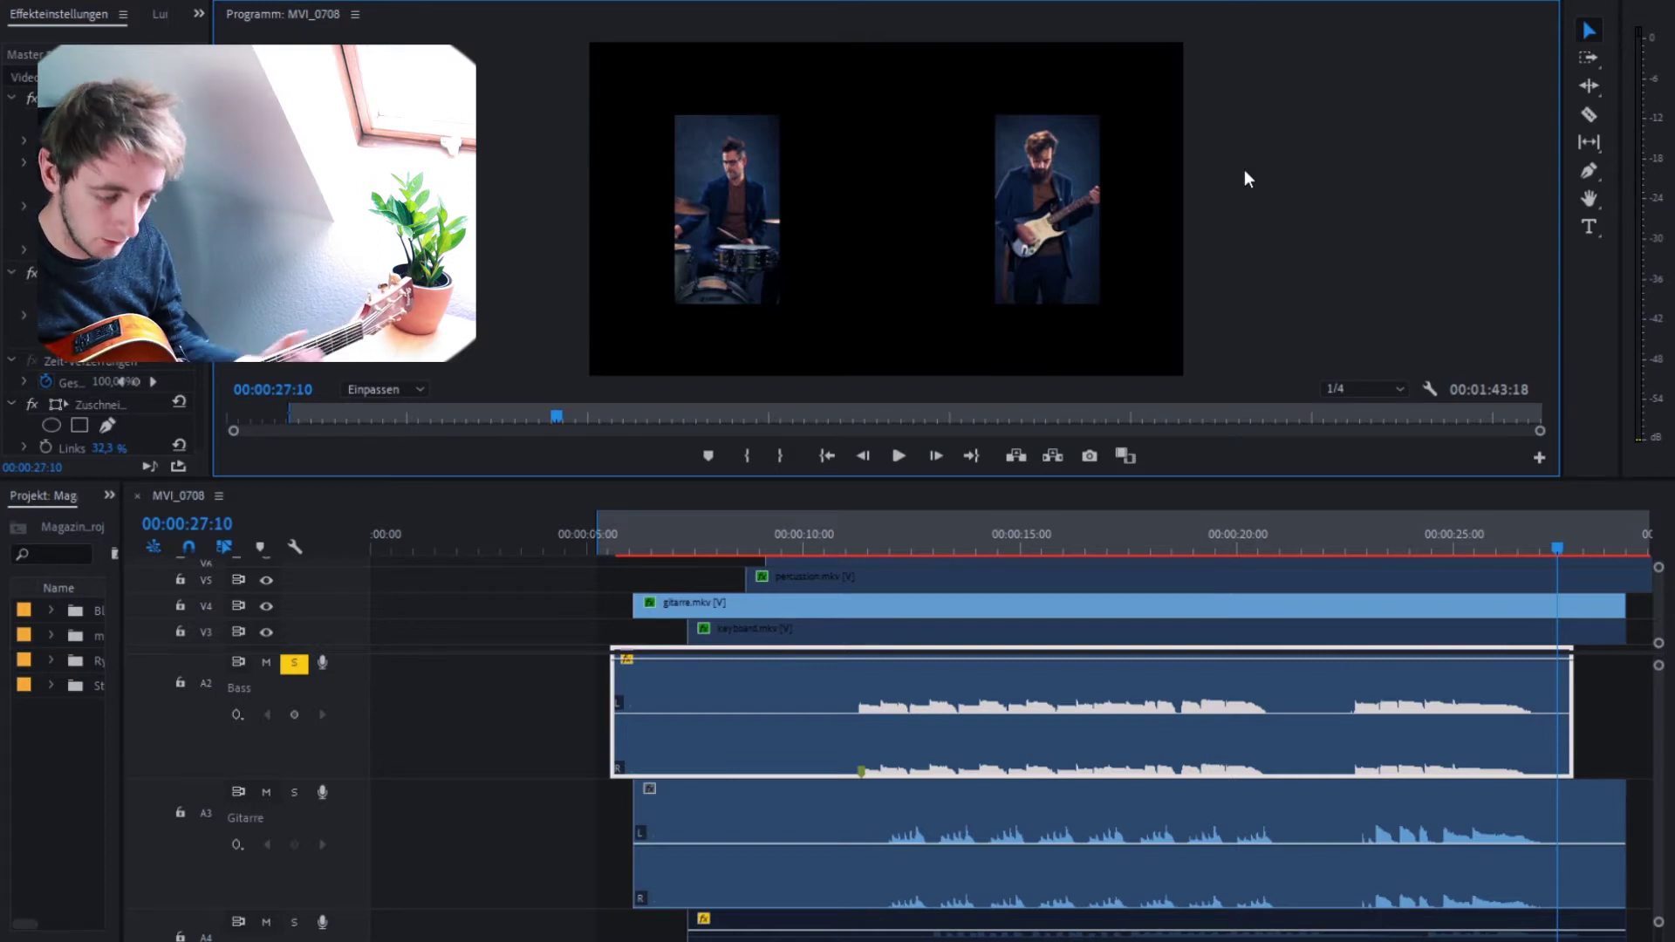
Examine the bass and guitar waveforms closely around 00:00:22 and compare where their notes begin
{"action": "left_click", "coordinate": [872, 820]}
{"action": "scroll", "coordinate": [873, 820], "scroll_direction": "up", "scroll_amount": 2}
{"action": "scroll", "coordinate": [898, 819], "scroll_direction": "up", "scroll_amount": 6}
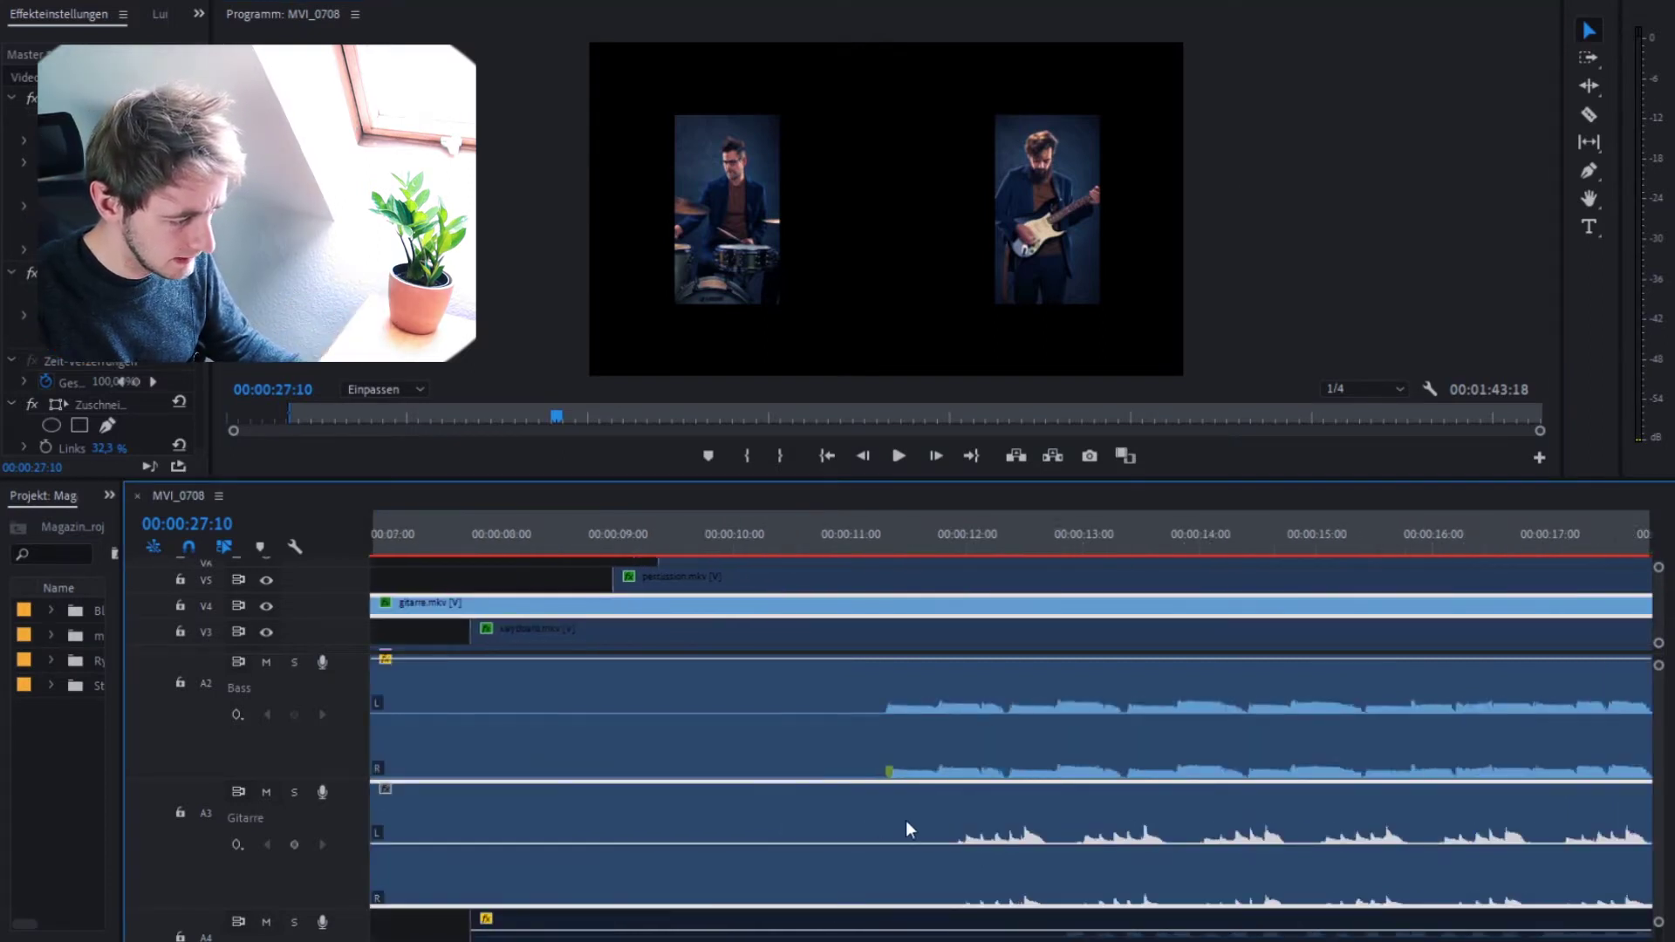
{"action": "left_click", "coordinate": [605, 537]}
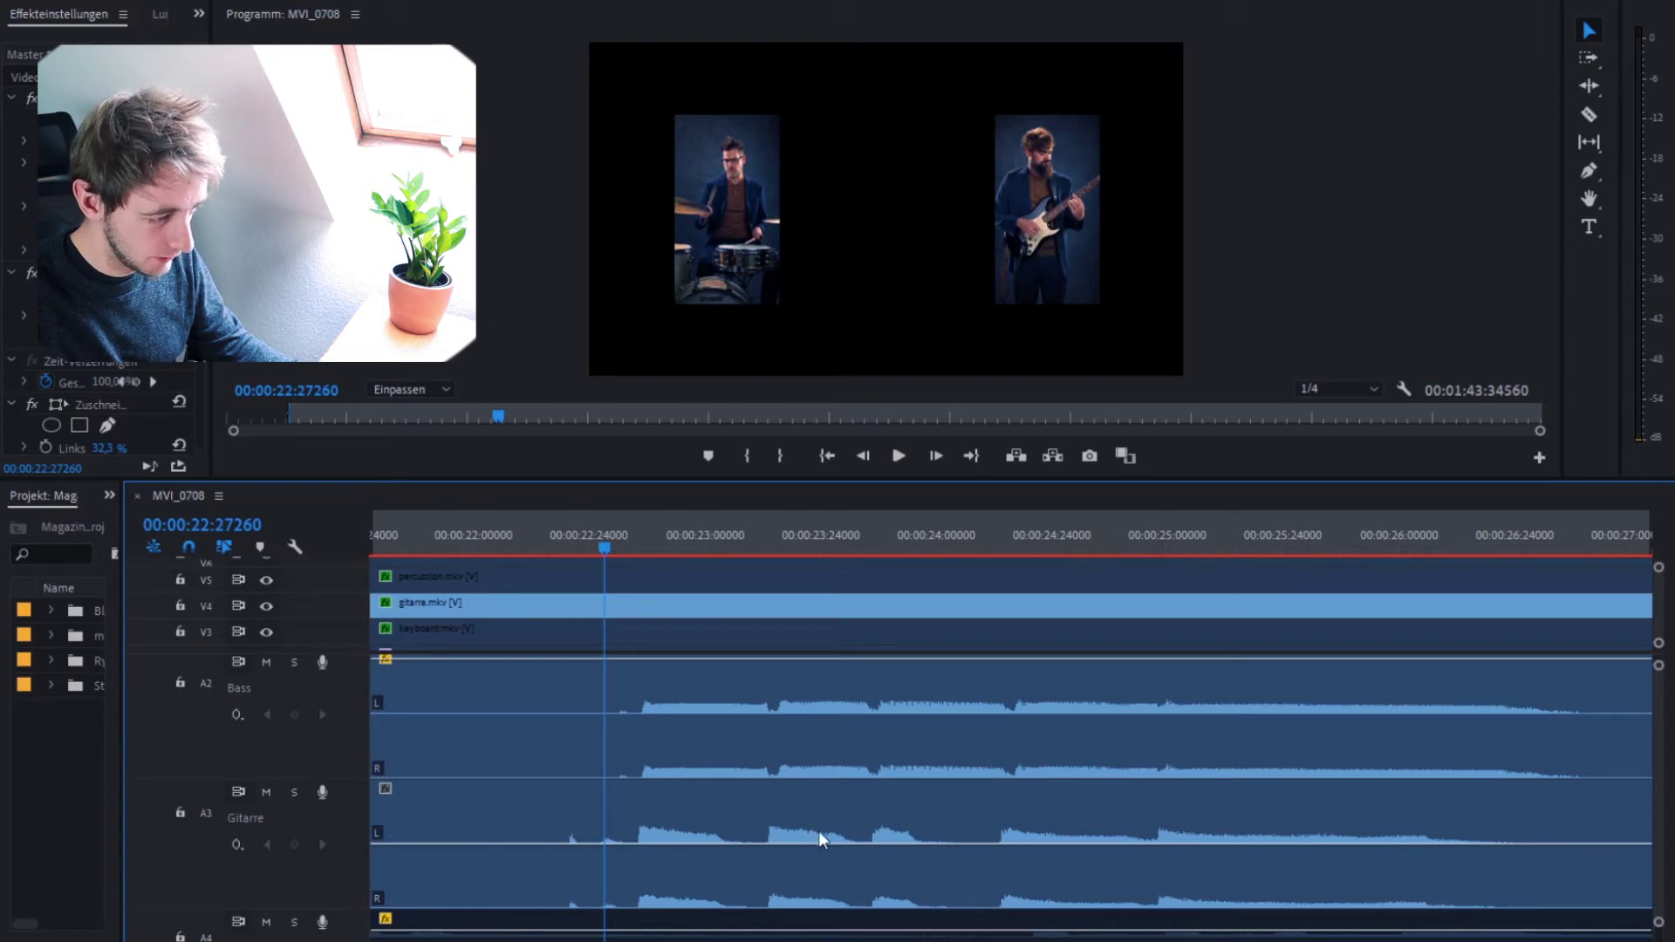
{"action": "scroll", "coordinate": [538, 768], "scroll_direction": "up", "scroll_amount": 2}
{"action": "scroll", "coordinate": [579, 768], "scroll_direction": "up", "scroll_amount": 2}
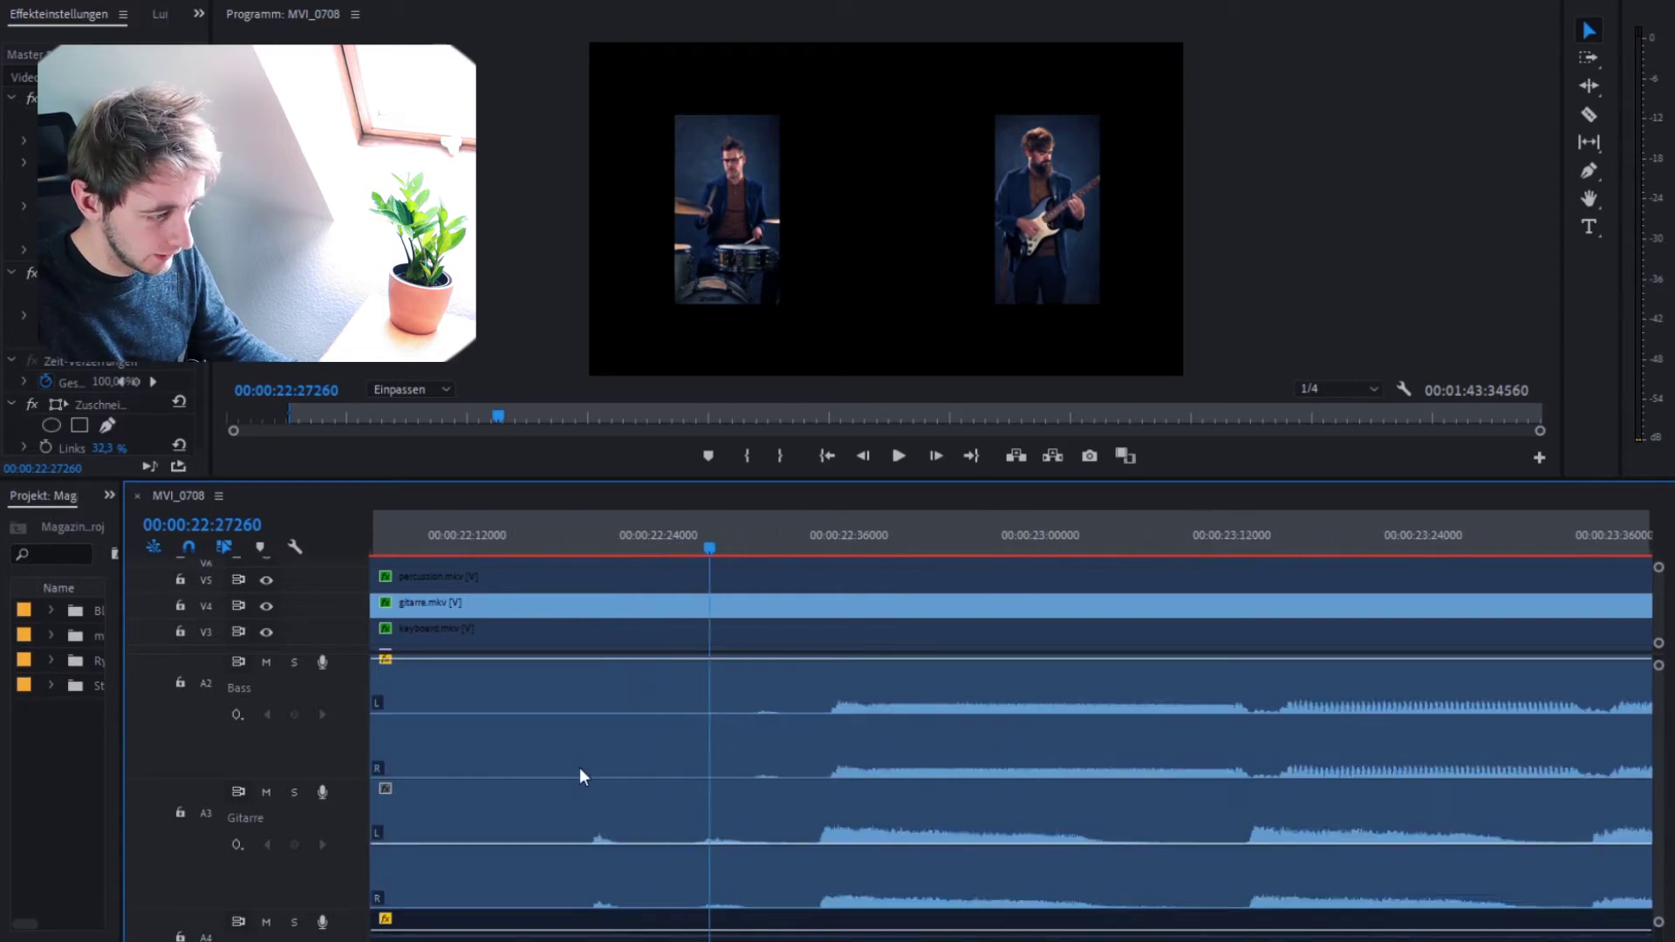
{"action": "scroll", "coordinate": [969, 807], "scroll_direction": "up", "scroll_amount": 1}
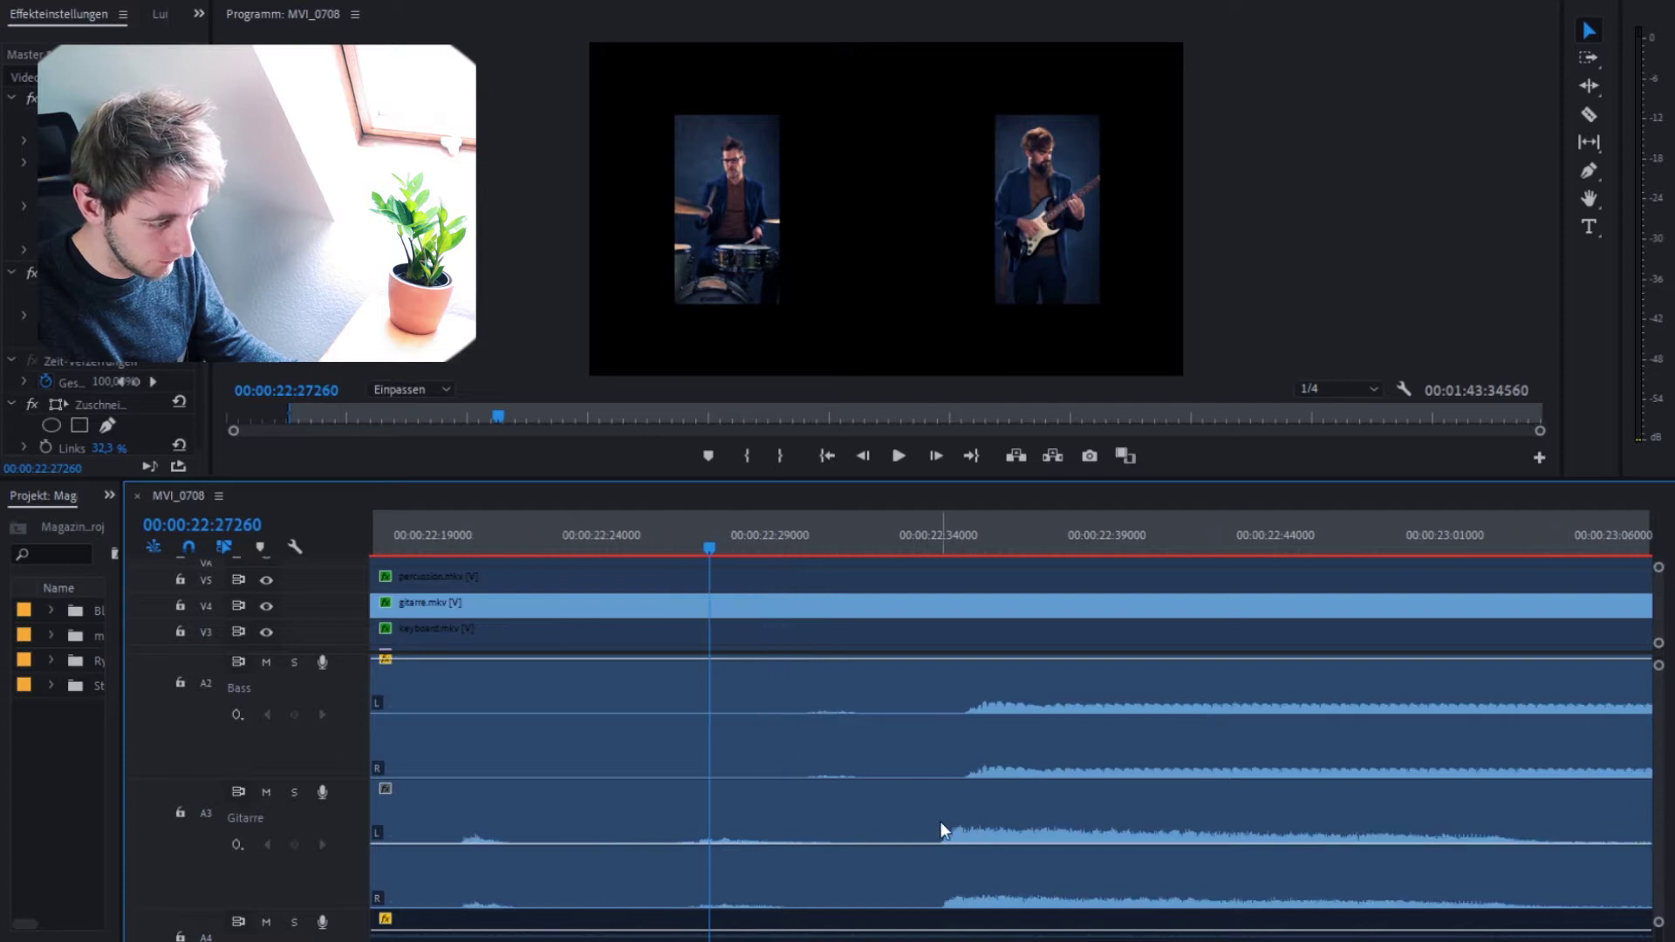
{"action": "scroll", "coordinate": [940, 820], "scroll_direction": "up", "scroll_amount": 1}
Play the closing notes of drums, bass and guitar together, stopping at 00:00:27:13440
{"action": "left_click", "coordinate": [816, 537]}
{"action": "key", "text": "space"}
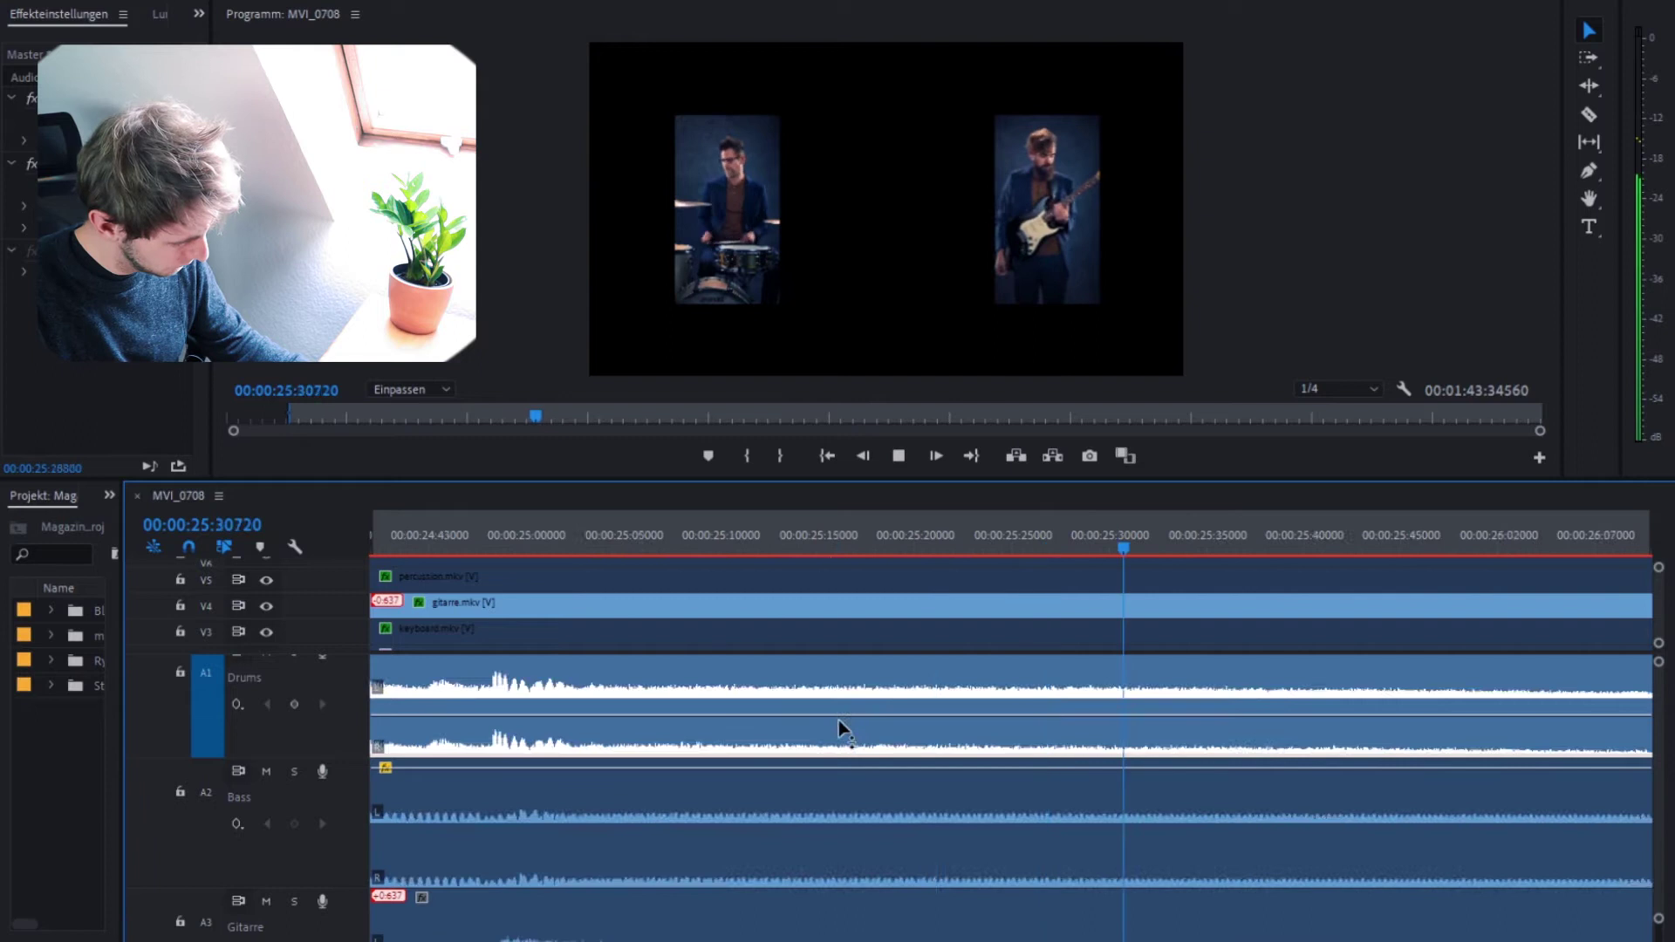
{"action": "scroll", "coordinate": [840, 720], "scroll_direction": "down", "scroll_amount": 6}
{"action": "key", "text": "space"}
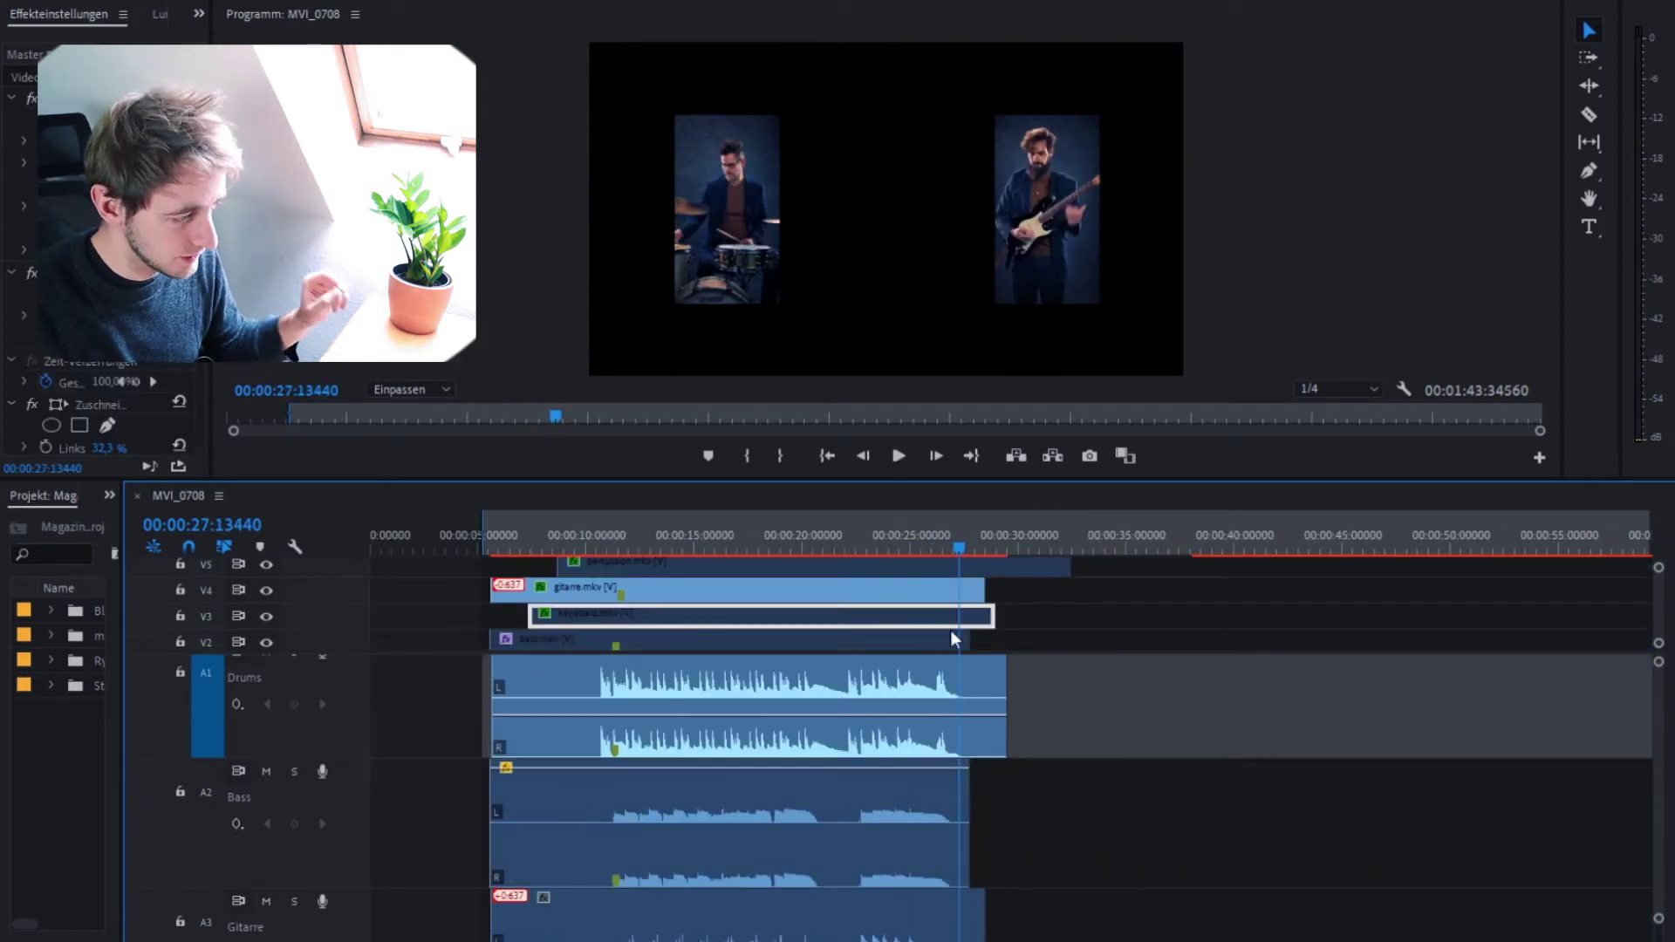
At 00:00:17:04479, enable the keyboard clip and the bass clip's video, and preview the four musicians full screen
{"action": "left_click_drag", "start_coordinate": [756, 543], "coordinate": [740, 546]}
{"action": "key", "text": "shift+e"}
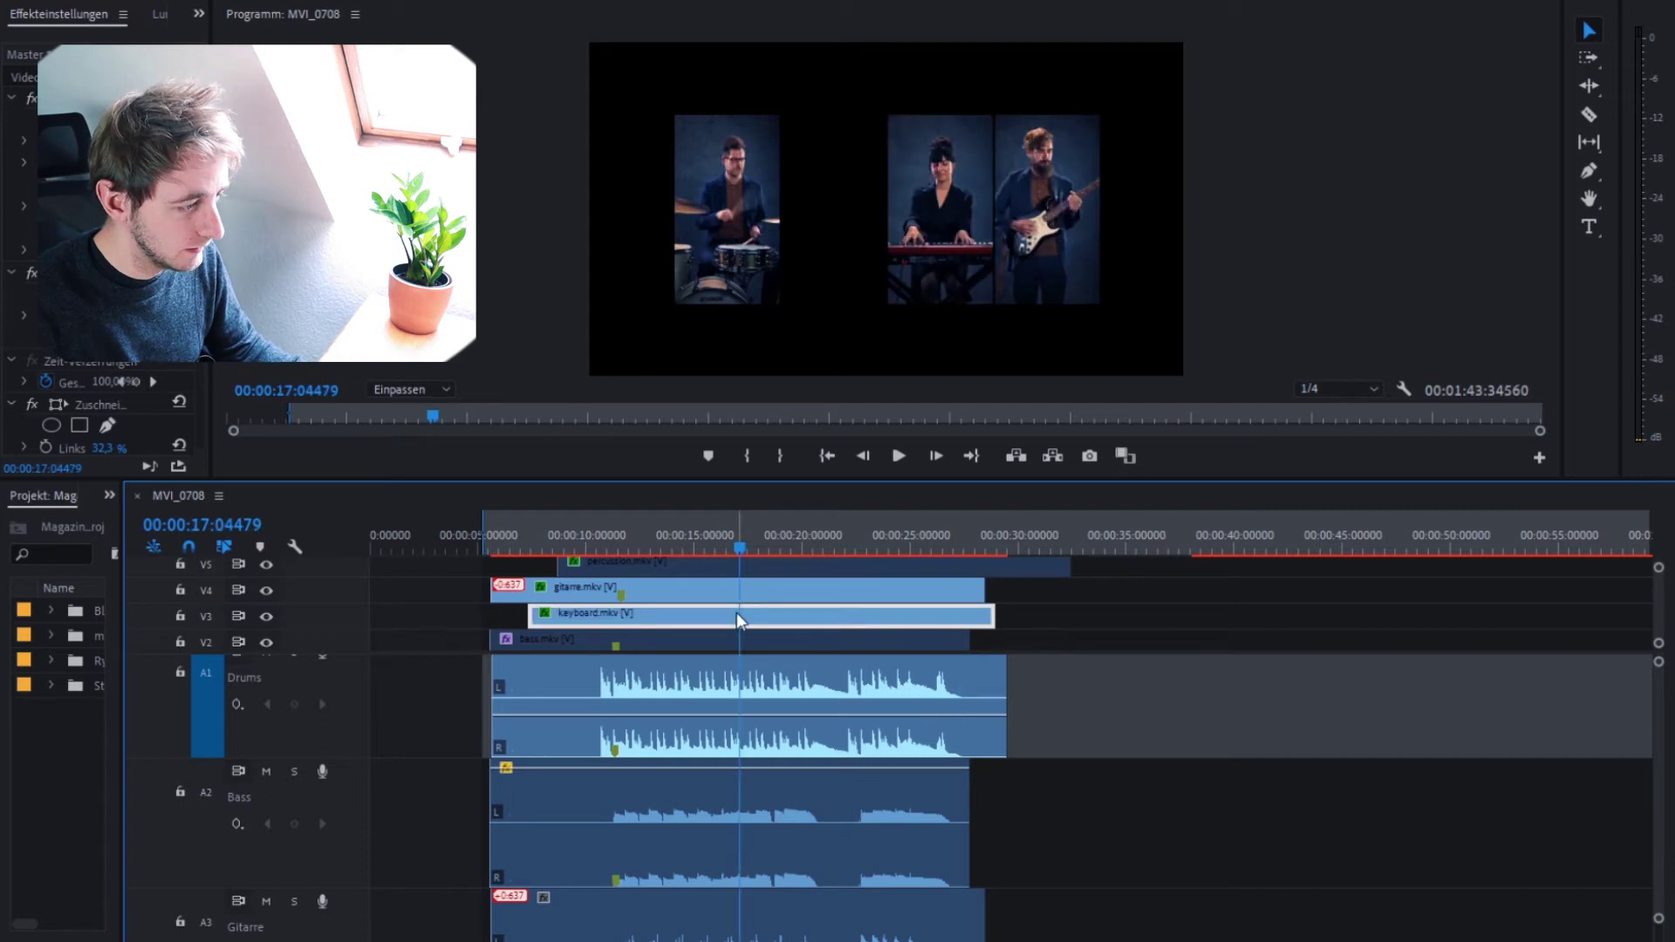
{"action": "left_click", "coordinate": [753, 636]}
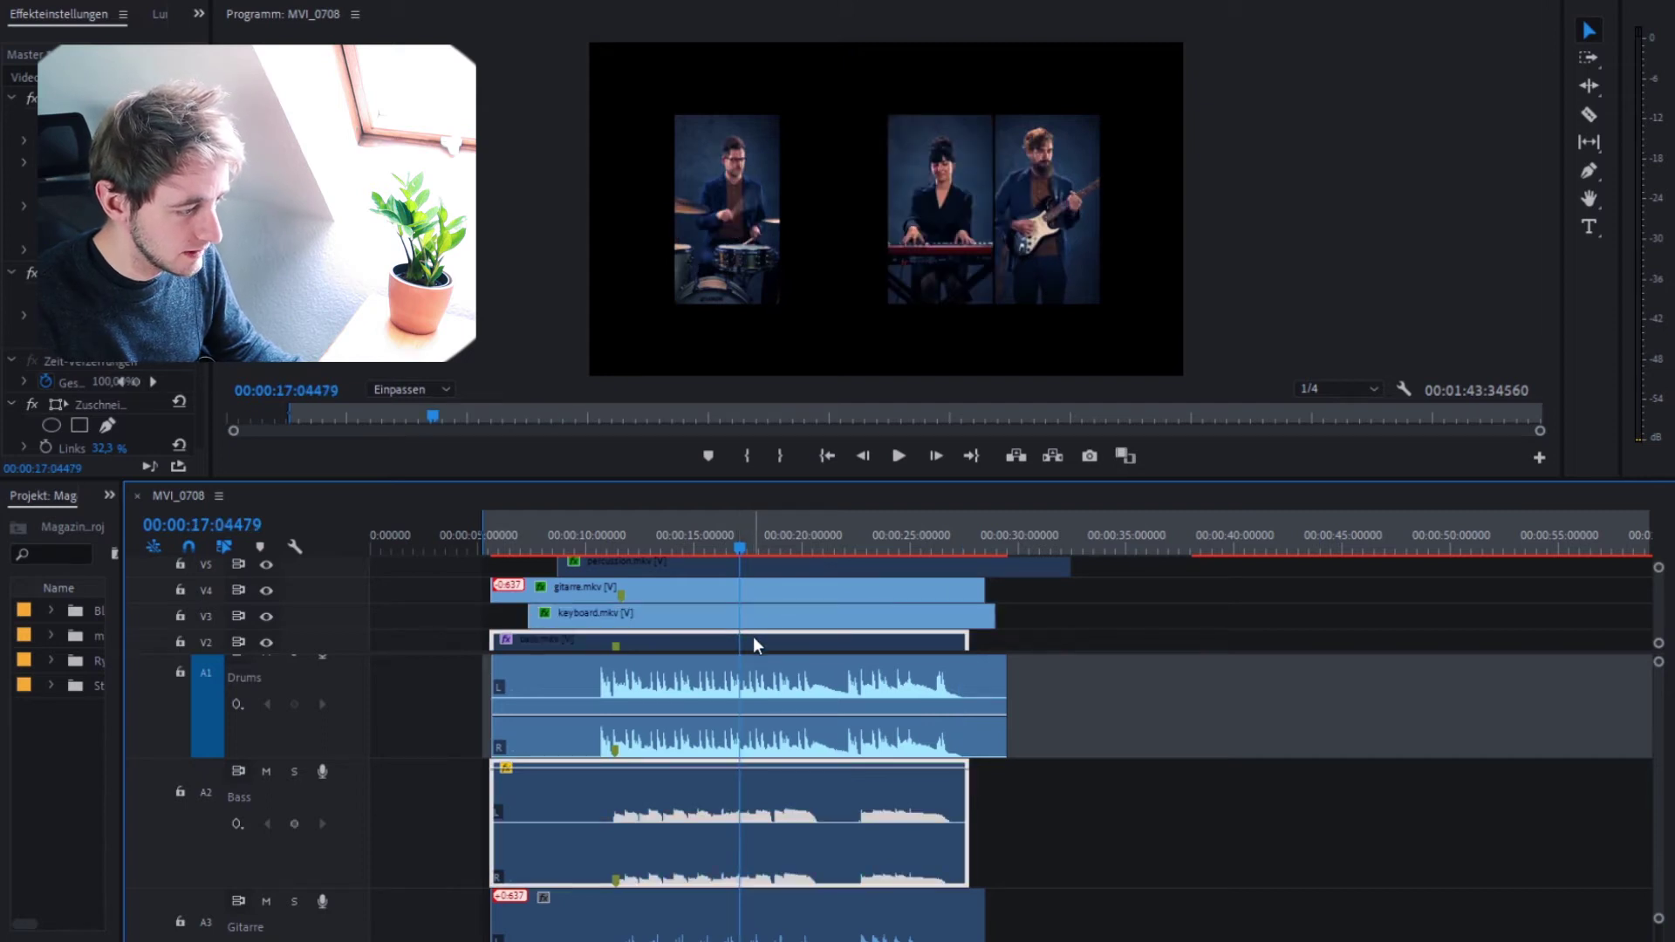
{"action": "left_click", "coordinate": [1041, 646]}
{"action": "left_click", "coordinate": [930, 641], "text": "alt"}
{"action": "key", "text": "shift+e"}
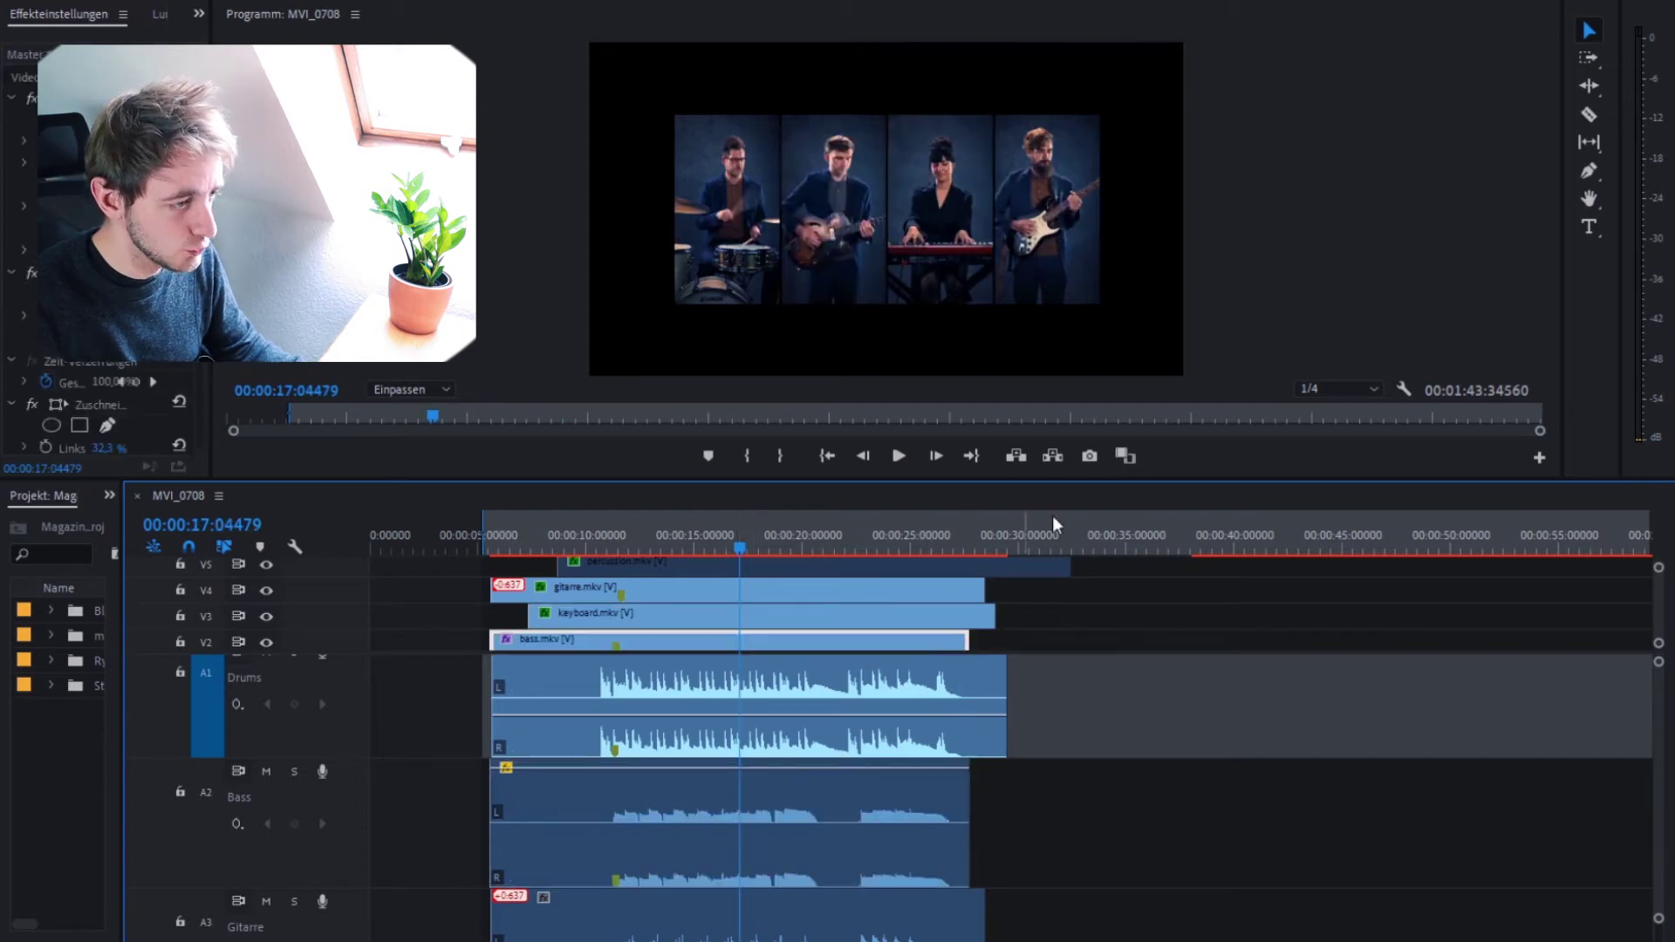
{"action": "key", "text": "ctrl+grave"}
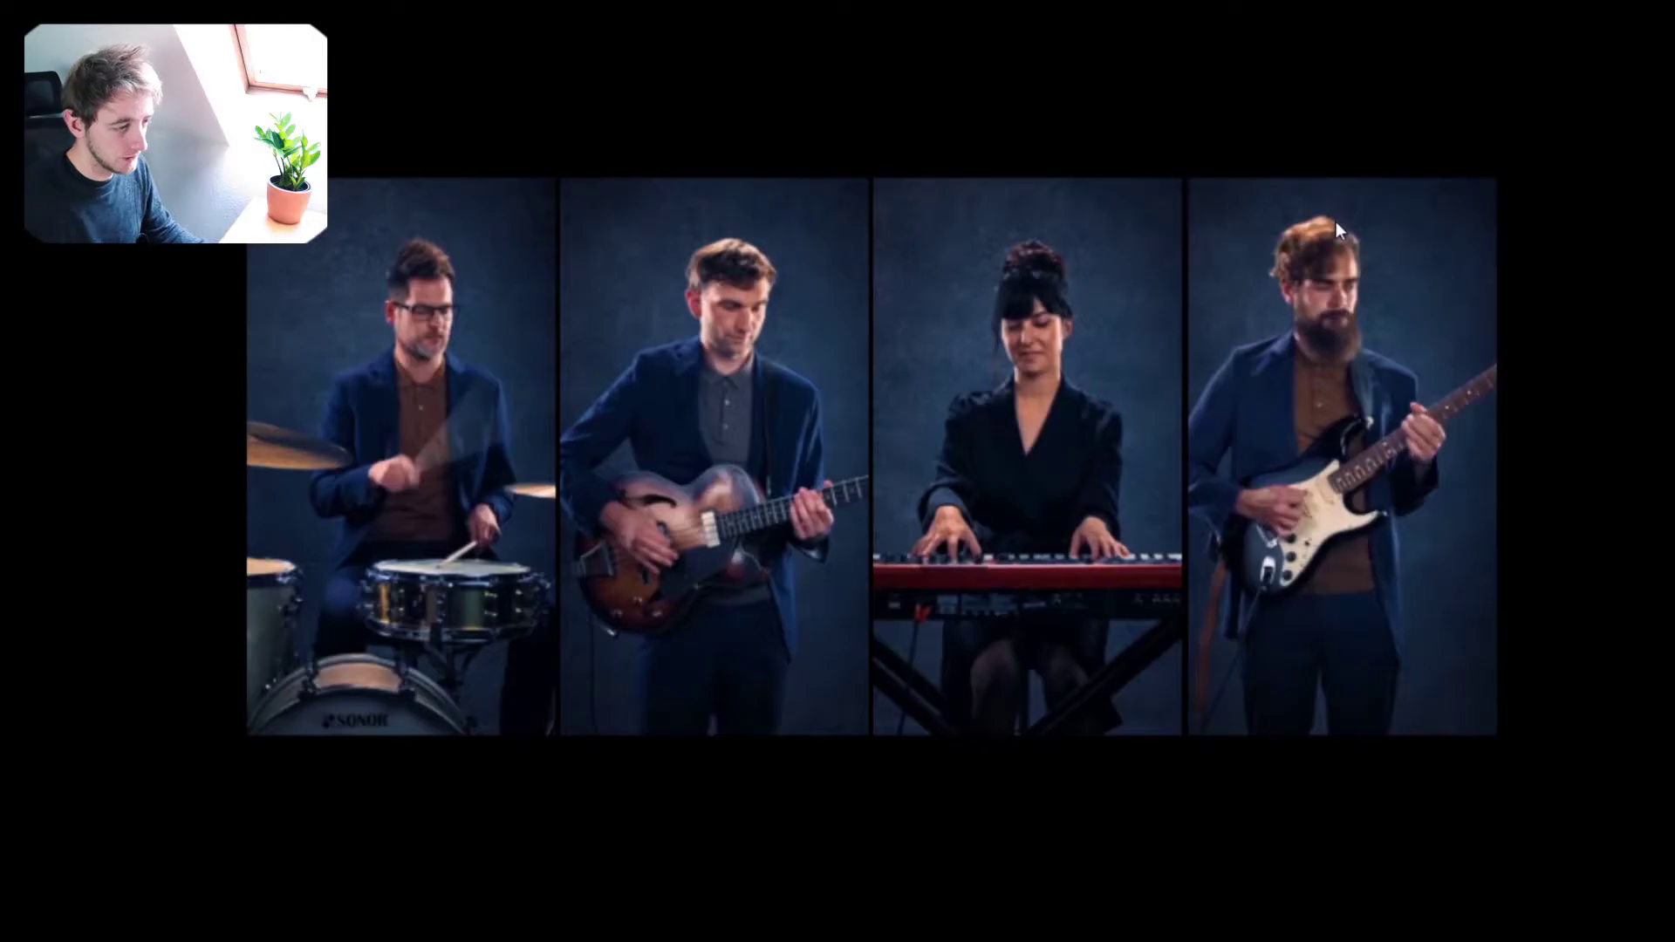
{"action": "key", "text": "ctrl+grave"}
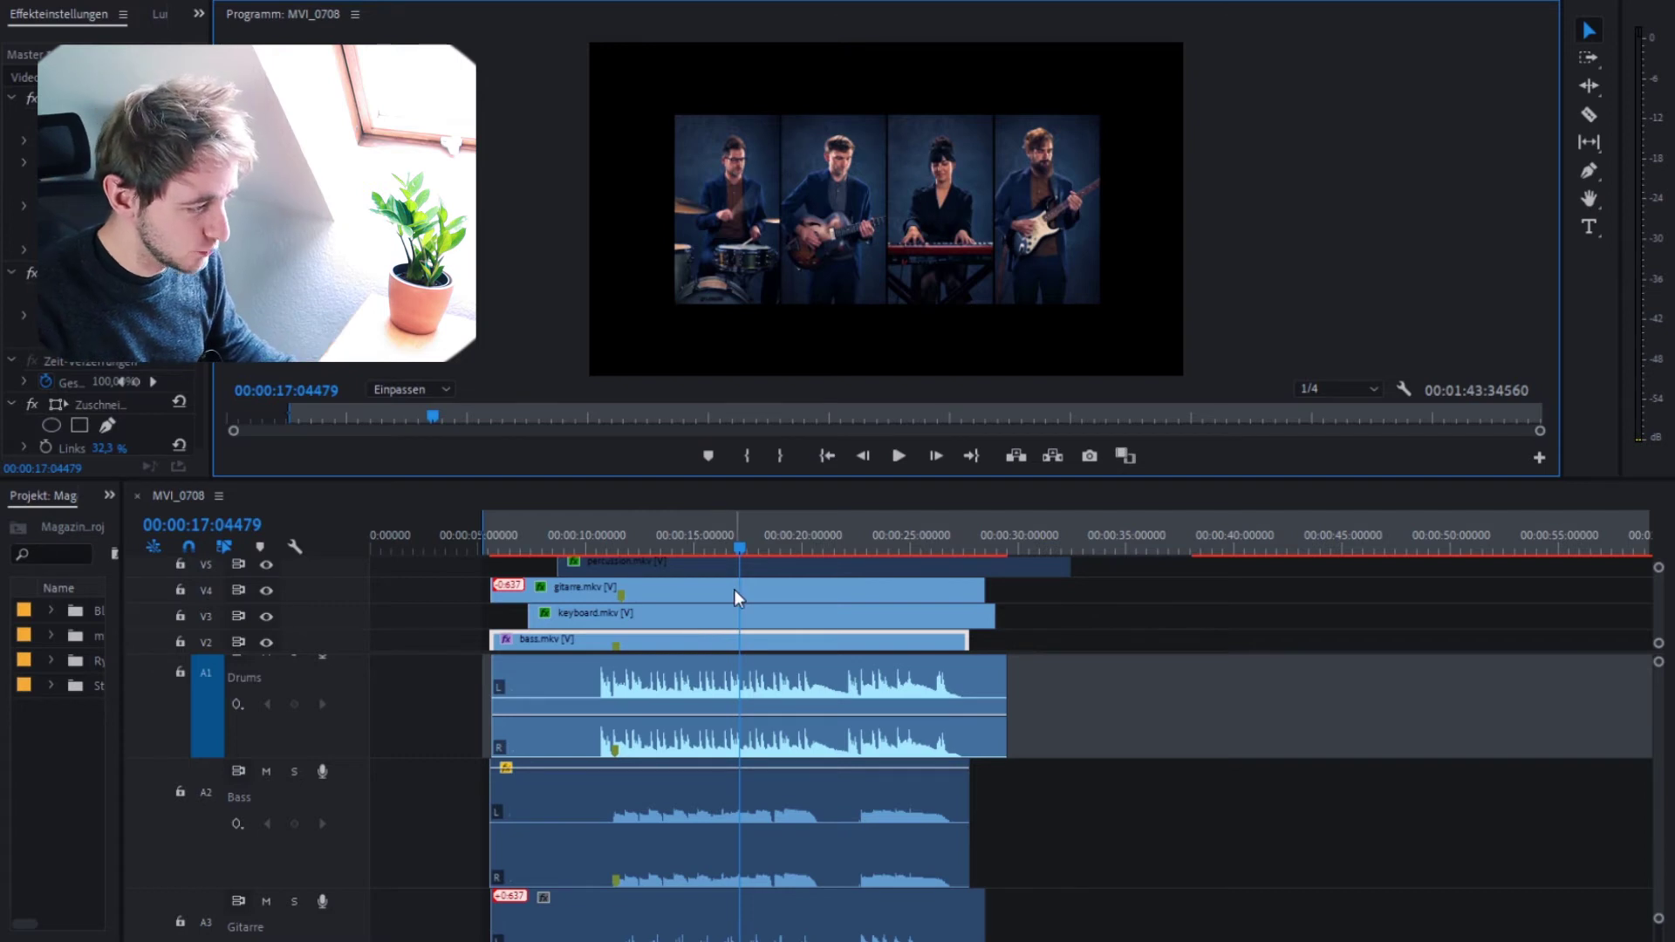
Switch to the ZDF Magazin Royale Instagram reels in Firefox, play the synthesizer player's reel and close it
{"action": "key", "text": "alt+Tab"}
{"action": "key", "text": "alt+Tab"}
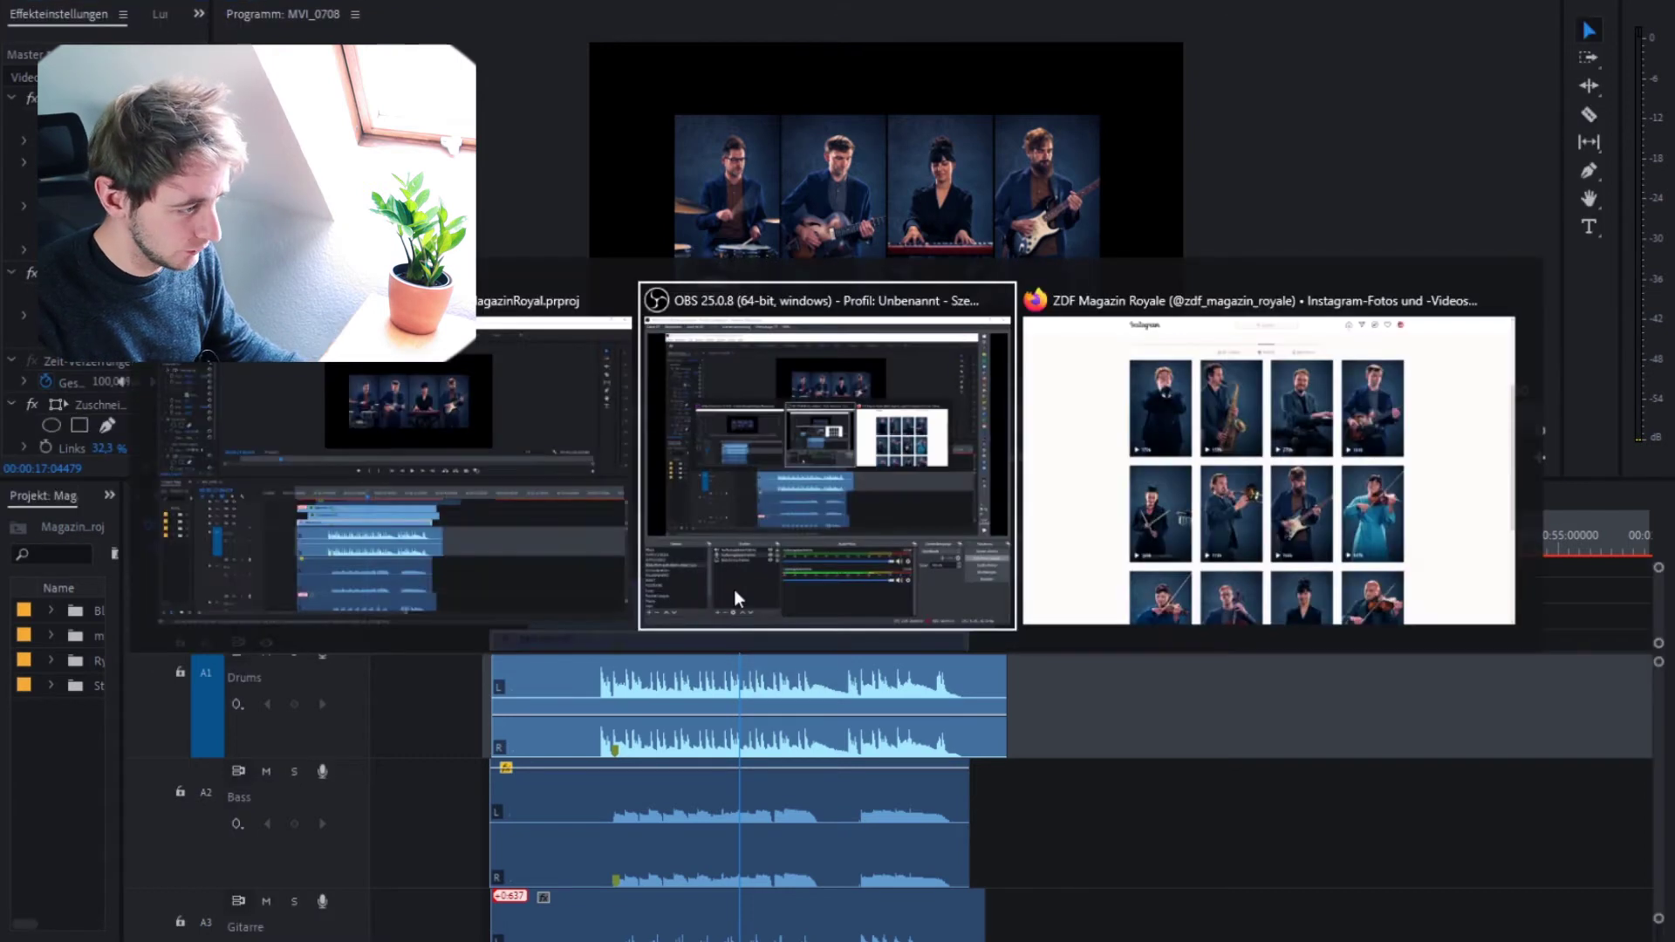
{"action": "left_click", "coordinate": [1057, 108]}
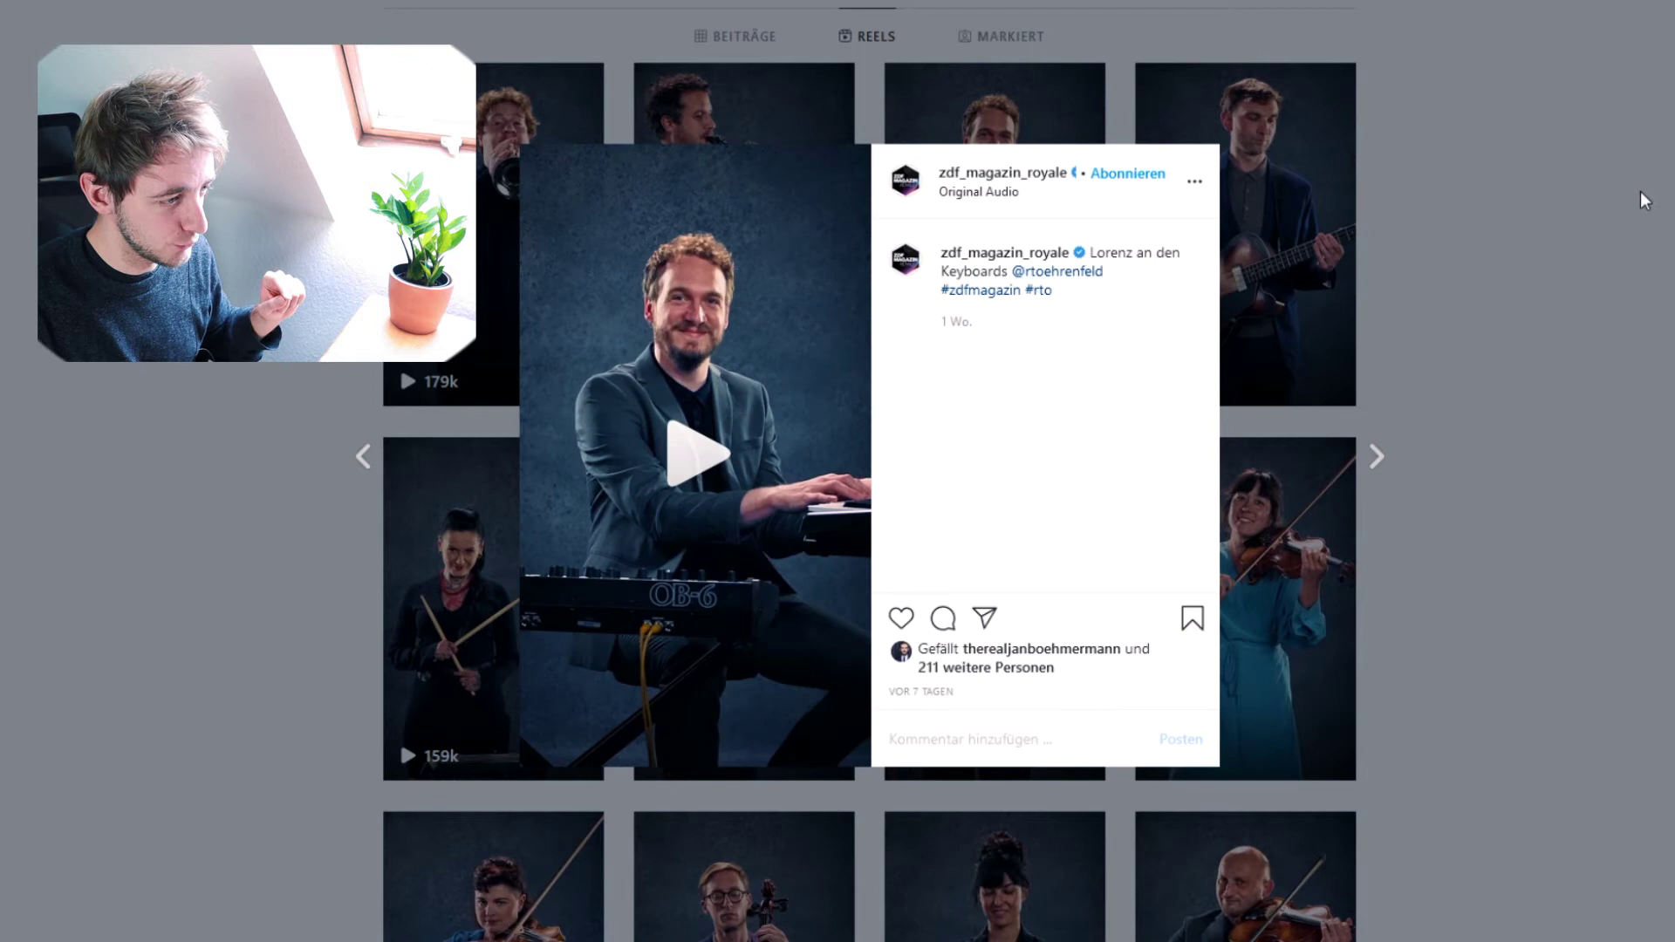
{"action": "left_click", "coordinate": [704, 455]}
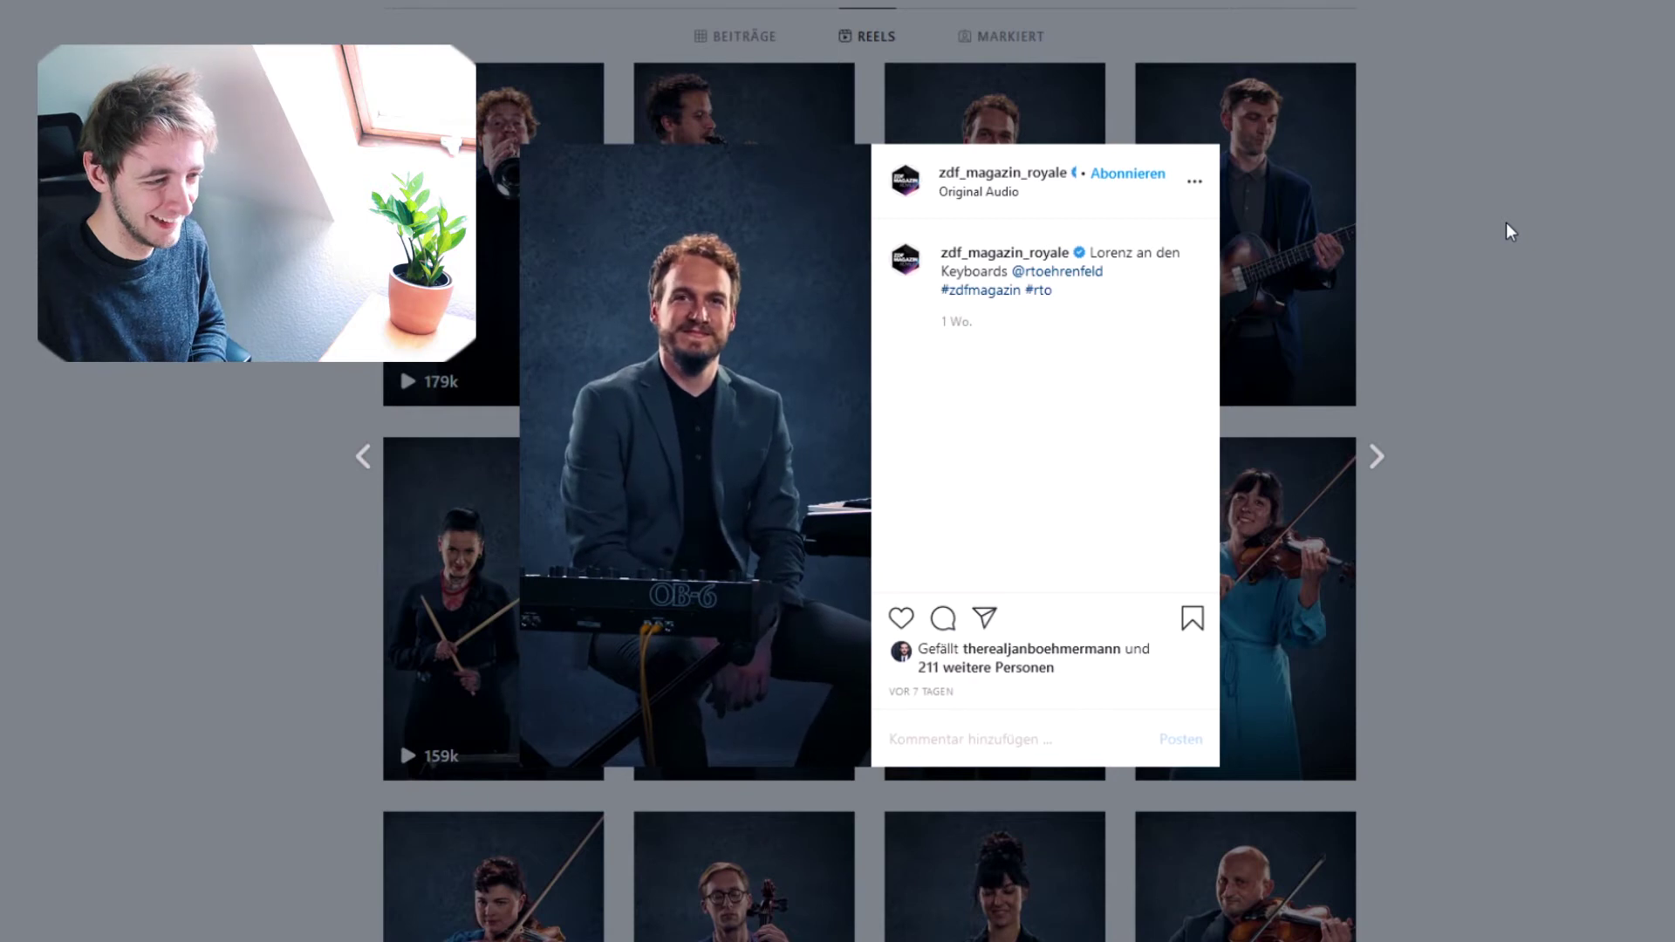
{"action": "left_click", "coordinate": [1506, 223]}
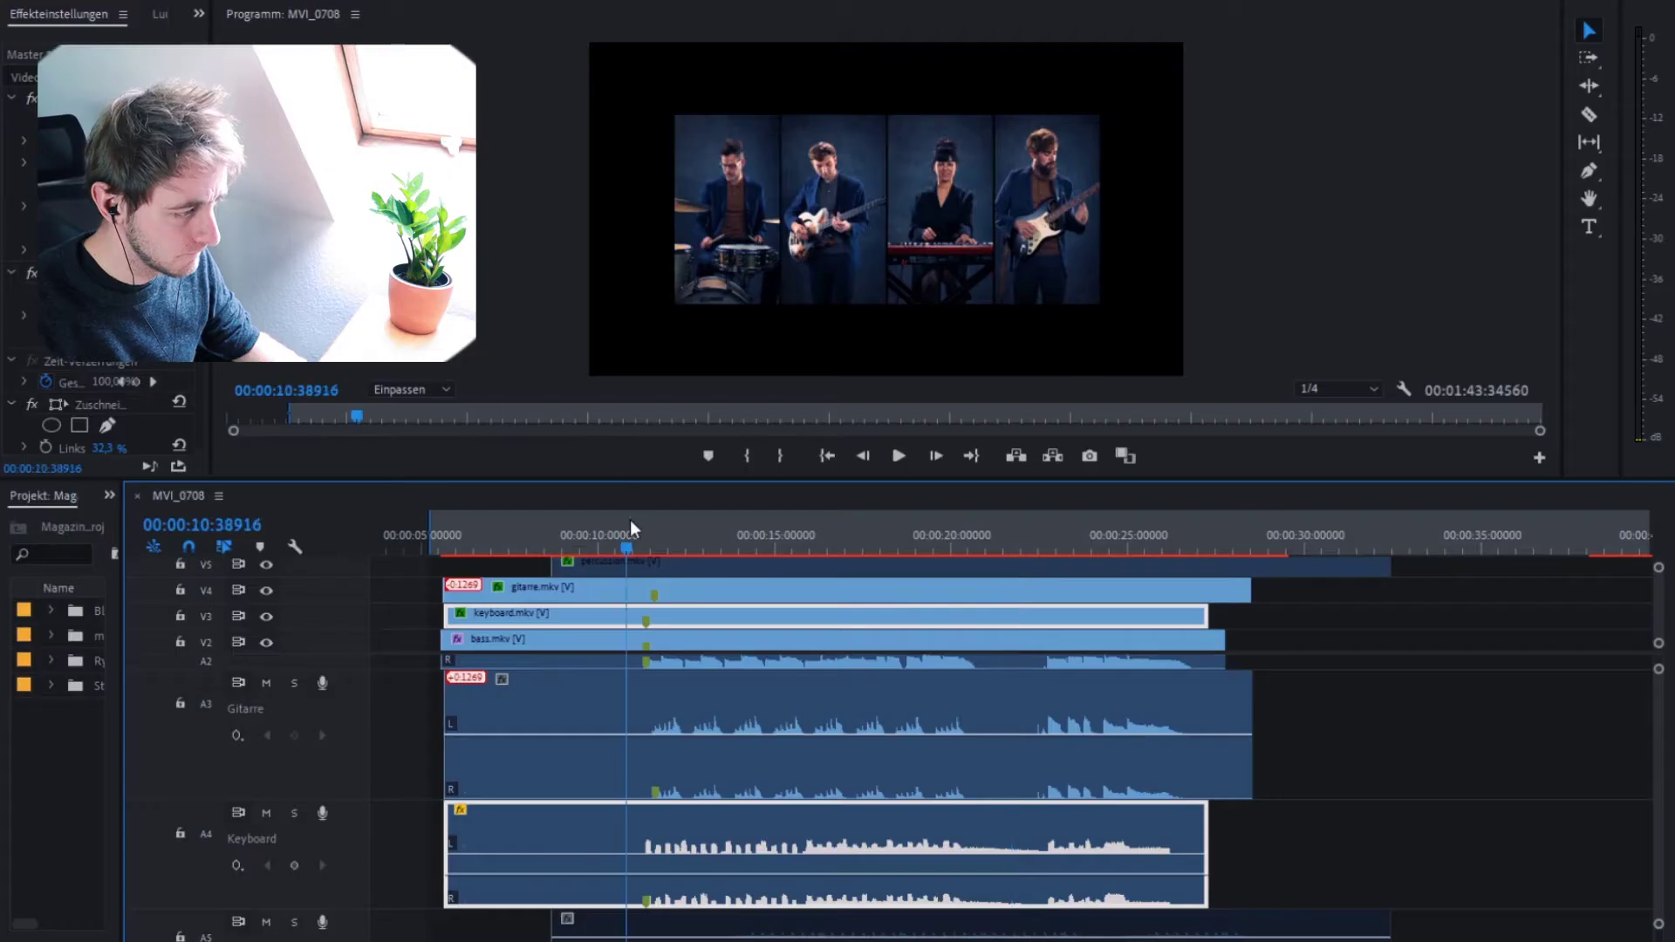
Play the drums, bass, keyboard and guitar clips together from 00:00:10:38916
{"action": "key", "text": "space"}
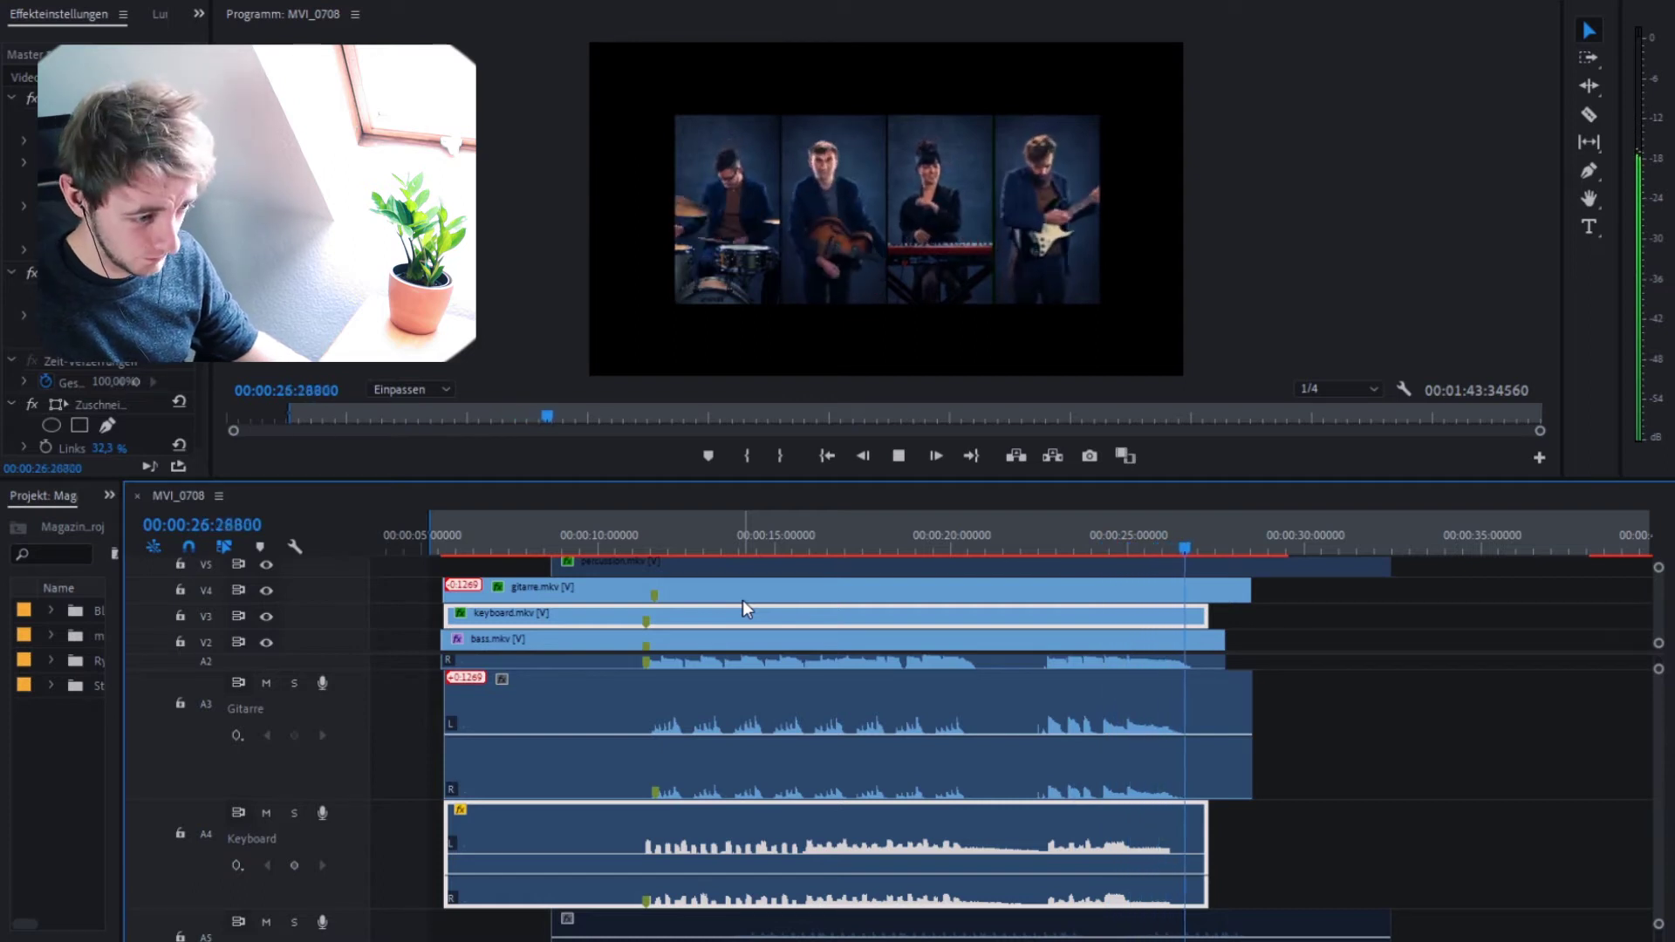
{"action": "key", "text": "space"}
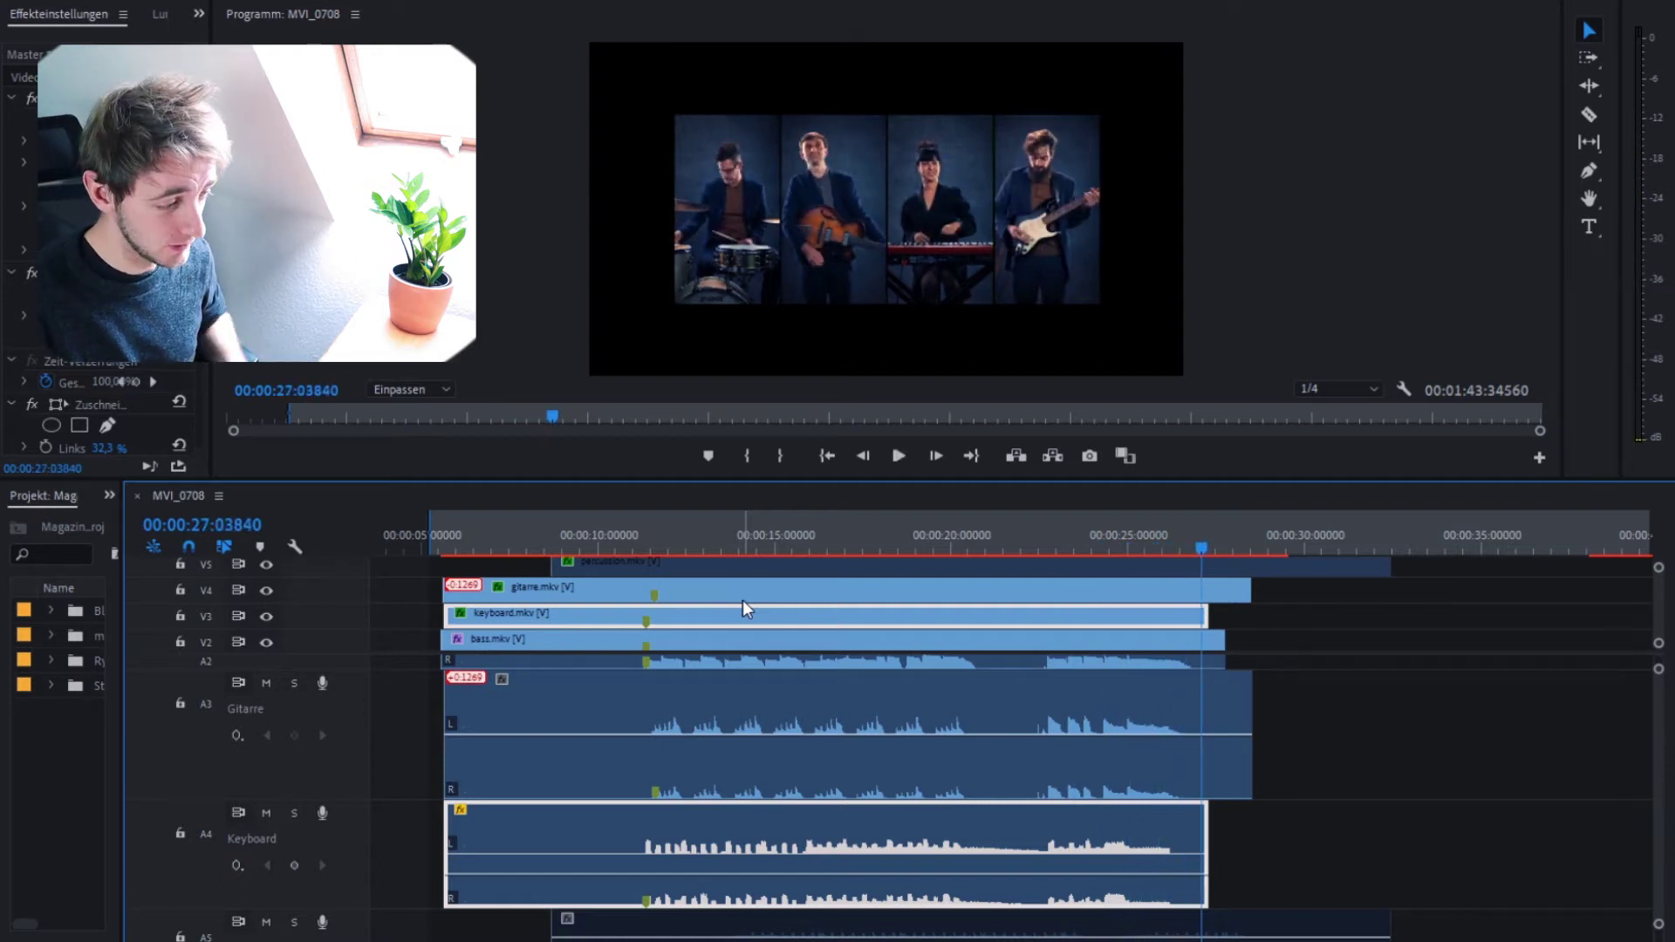
Place the playhead at 00:00:38:22441 and display the trombone, saxophone and trumpet clips with their audio tracks
{"action": "scroll", "coordinate": [850, 631], "scroll_direction": "down", "scroll_amount": 3}
{"action": "scroll", "coordinate": [850, 632], "scroll_direction": "up", "scroll_amount": 3}
{"action": "left_click", "coordinate": [734, 527]}
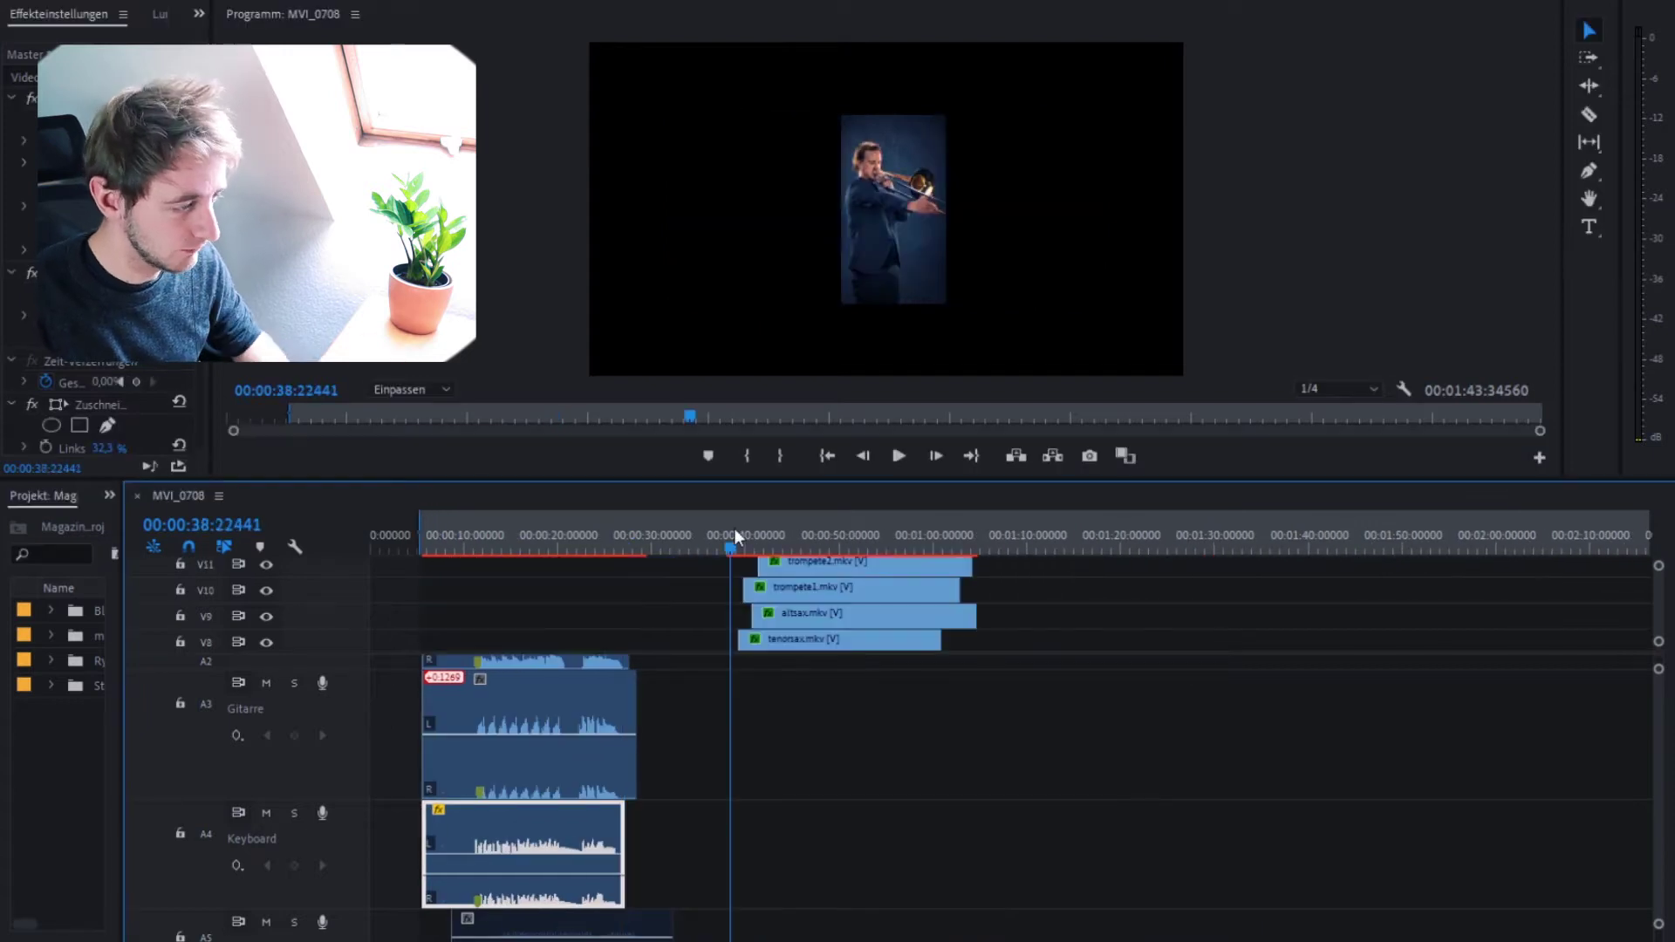
{"action": "scroll", "coordinate": [1011, 628], "scroll_direction": "down", "scroll_amount": 5}
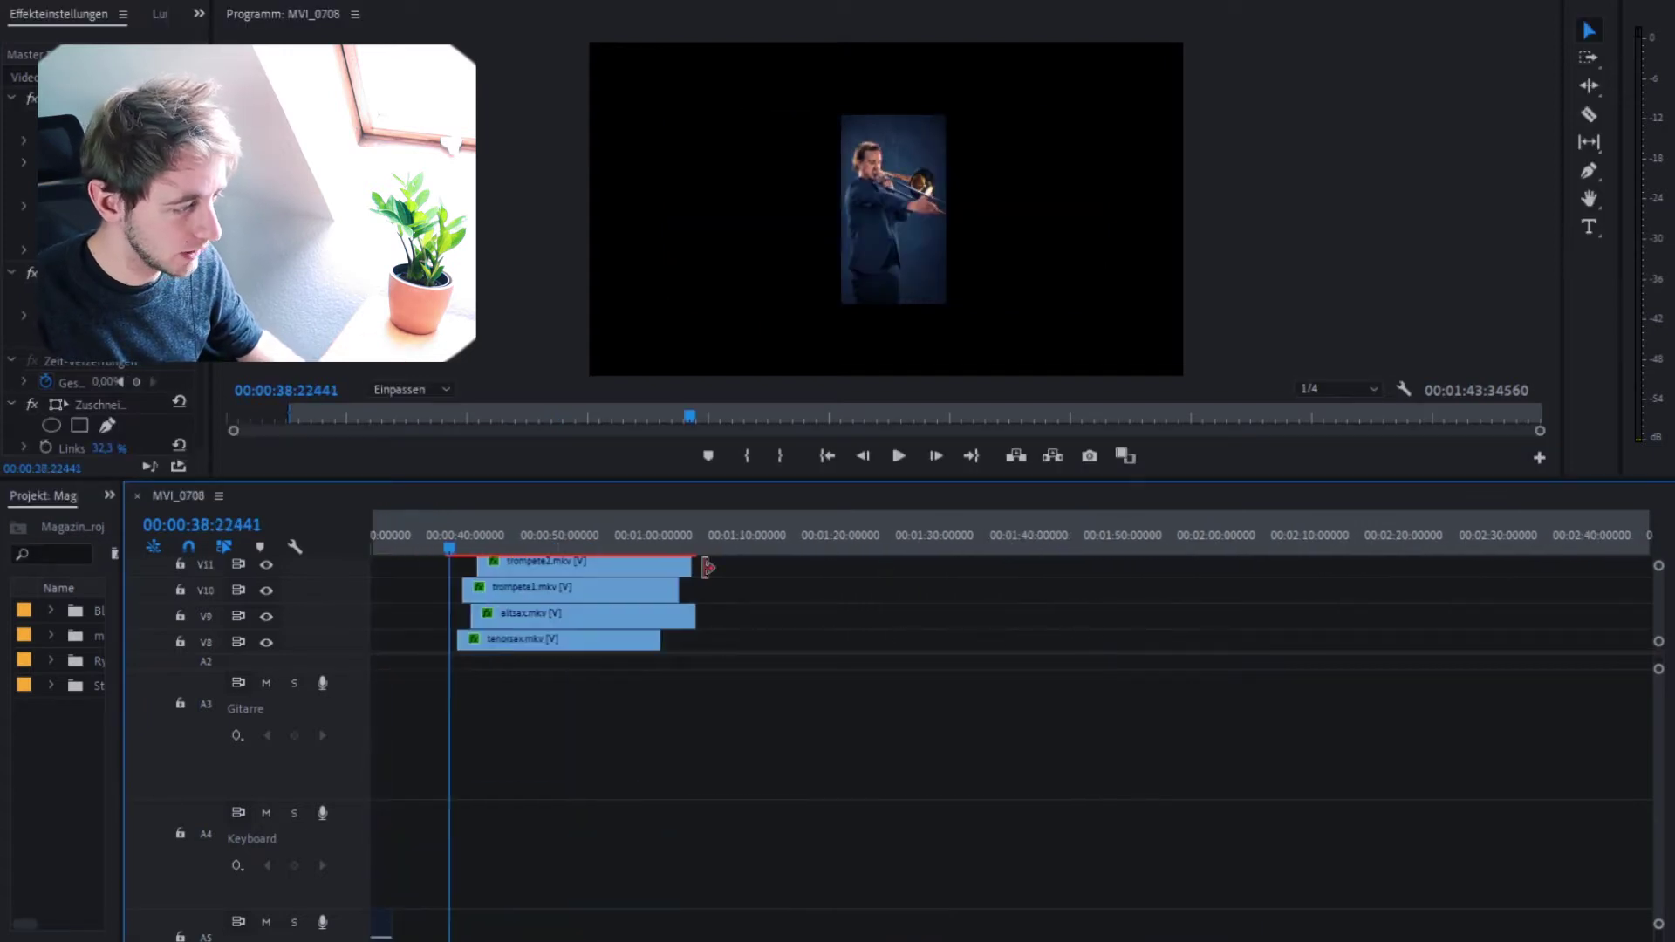
{"action": "scroll", "coordinate": [761, 610], "scroll_direction": "up", "scroll_amount": 5}
{"action": "scroll", "coordinate": [844, 763], "scroll_direction": "up", "scroll_amount": 2}
{"action": "scroll", "coordinate": [850, 768], "scroll_direction": "down", "scroll_amount": 2}
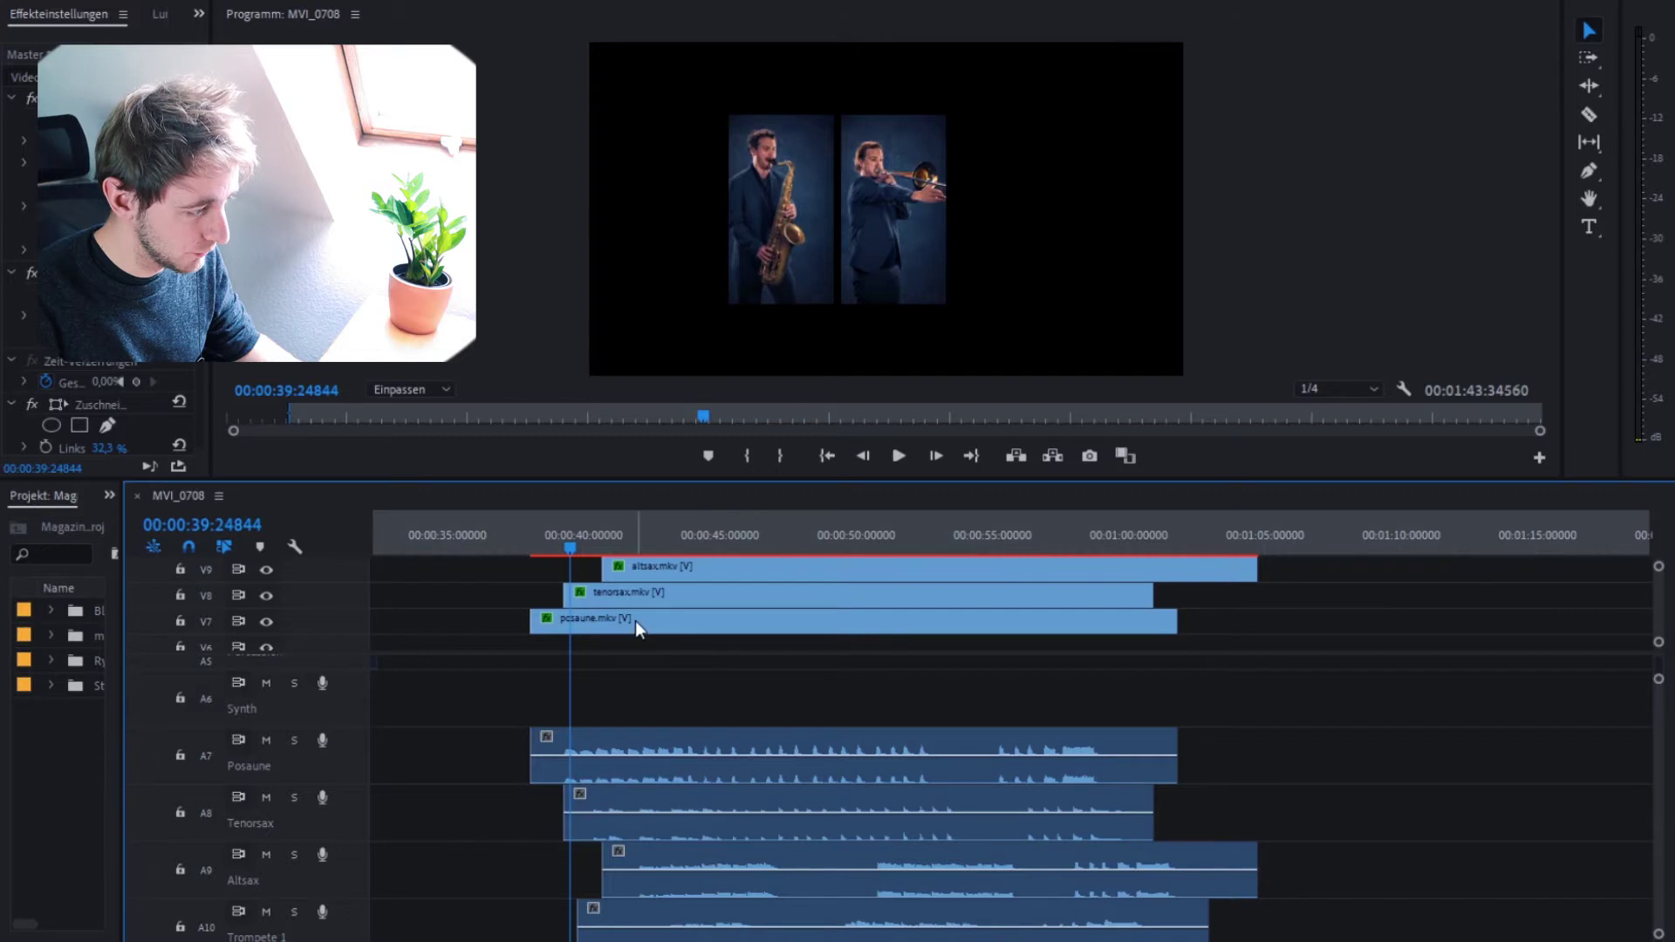
Examine the trombone clip's waveform in more detail and enlarge the program preview
{"action": "left_click", "coordinate": [635, 621]}
{"action": "key", "text": "="}
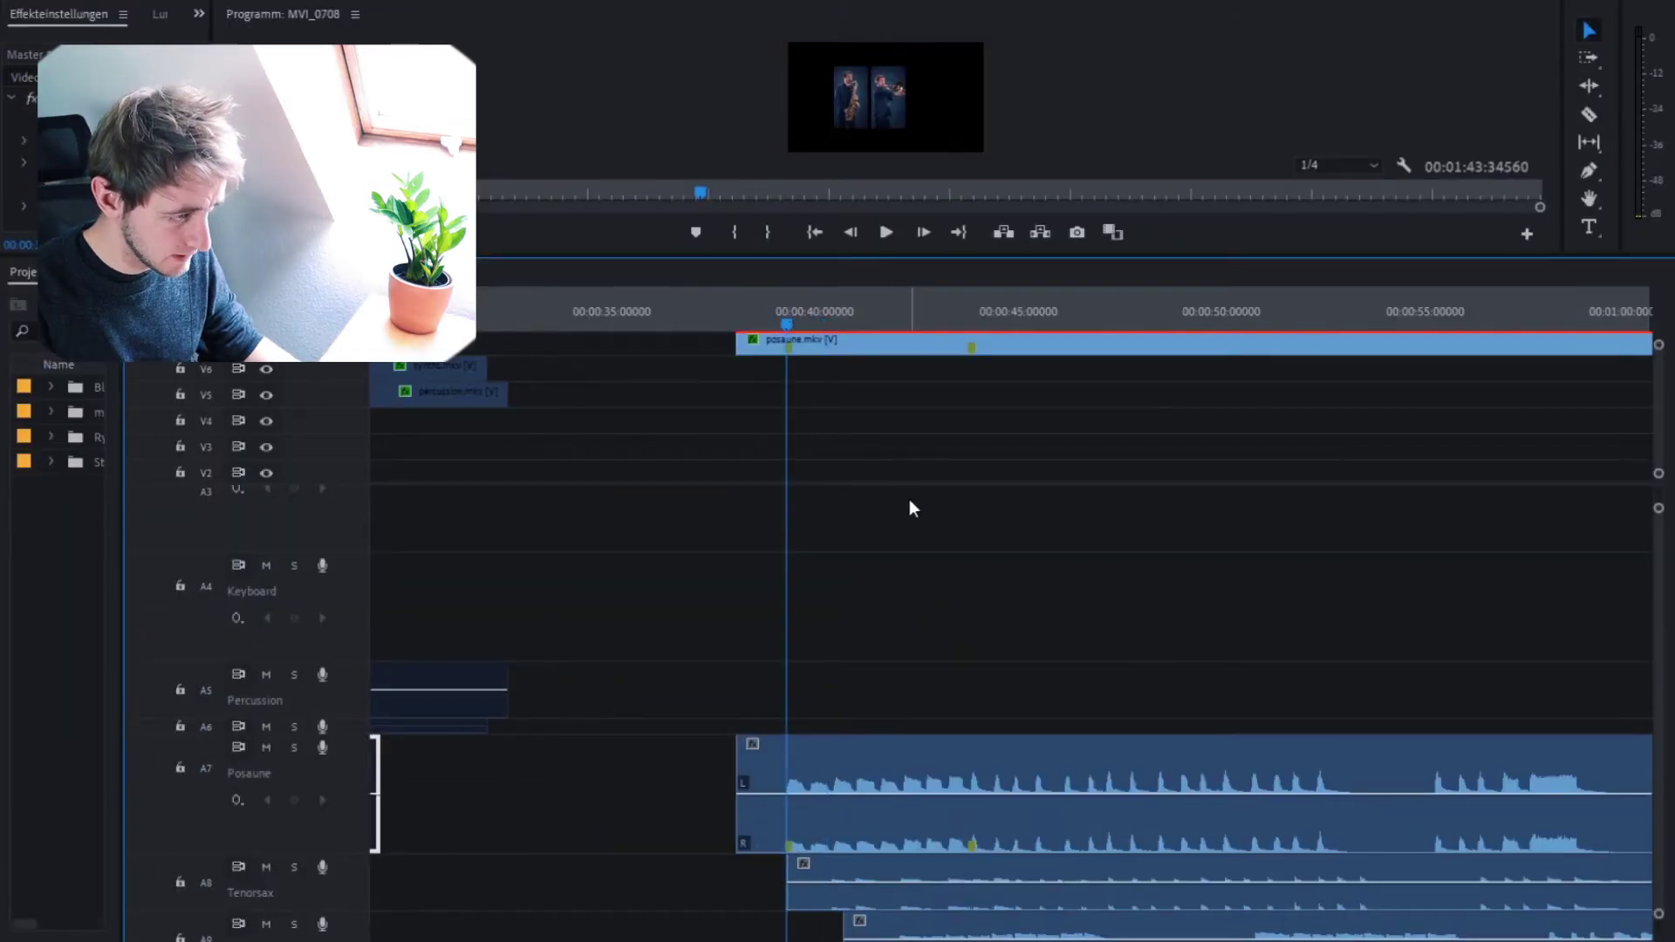
{"action": "scroll", "coordinate": [910, 499], "scroll_direction": "up", "scroll_amount": 3}
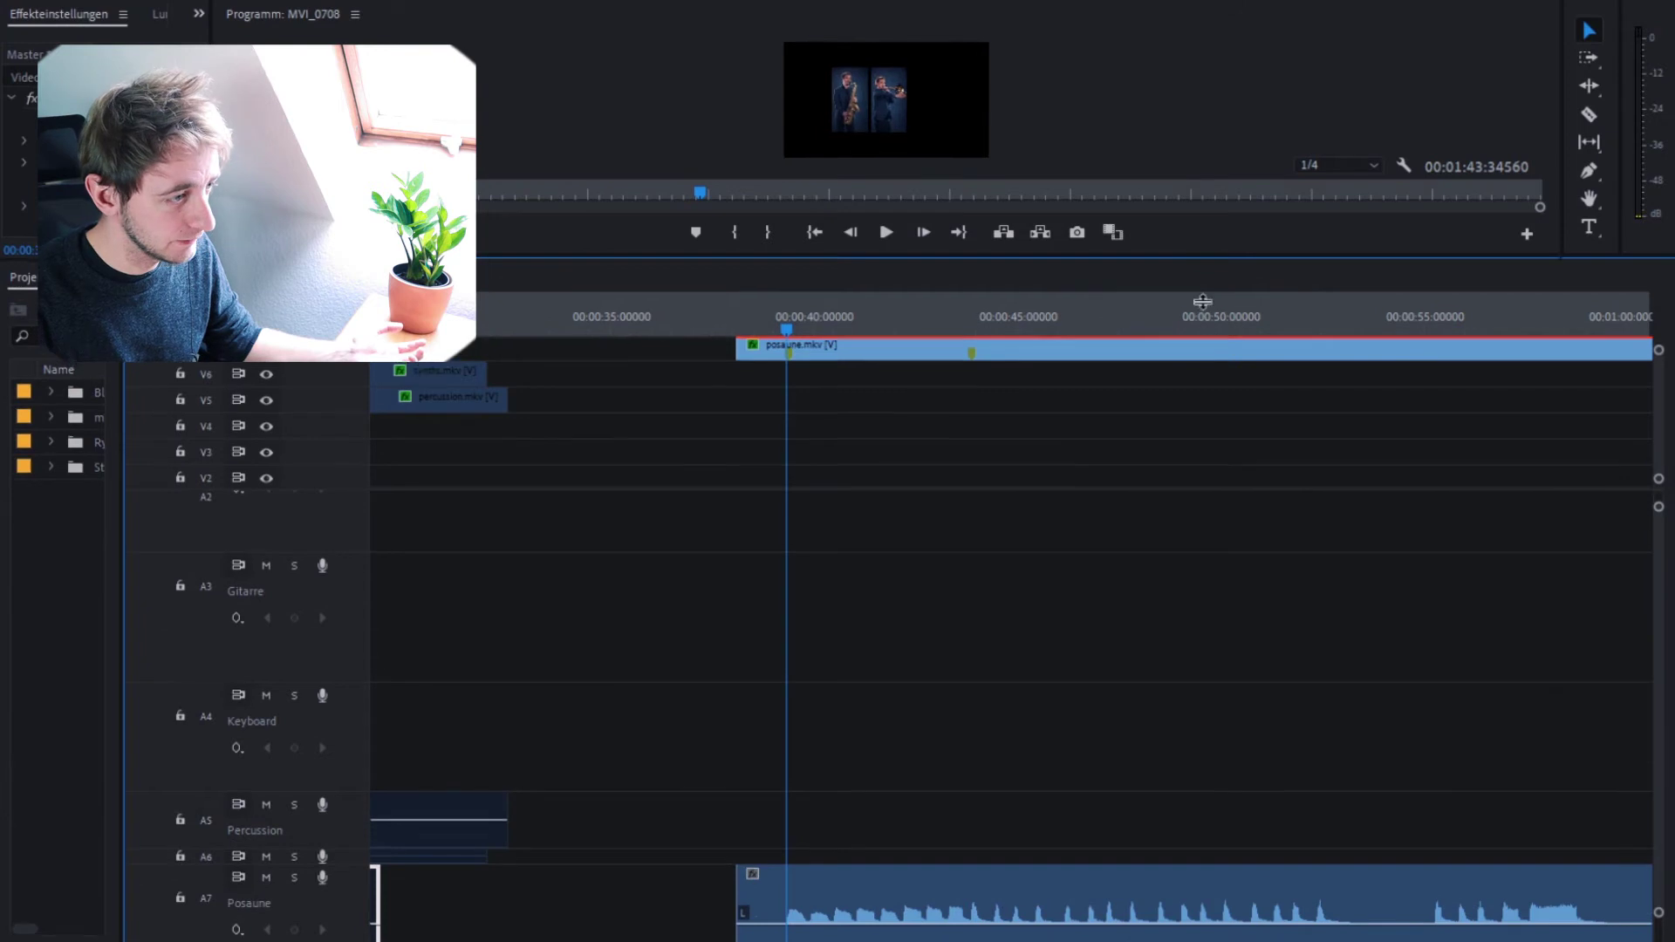
{"action": "left_click_drag", "start_coordinate": [1203, 259], "coordinate": [1135, 475]}
{"action": "scroll", "coordinate": [963, 776], "scroll_direction": "down", "scroll_amount": 5}
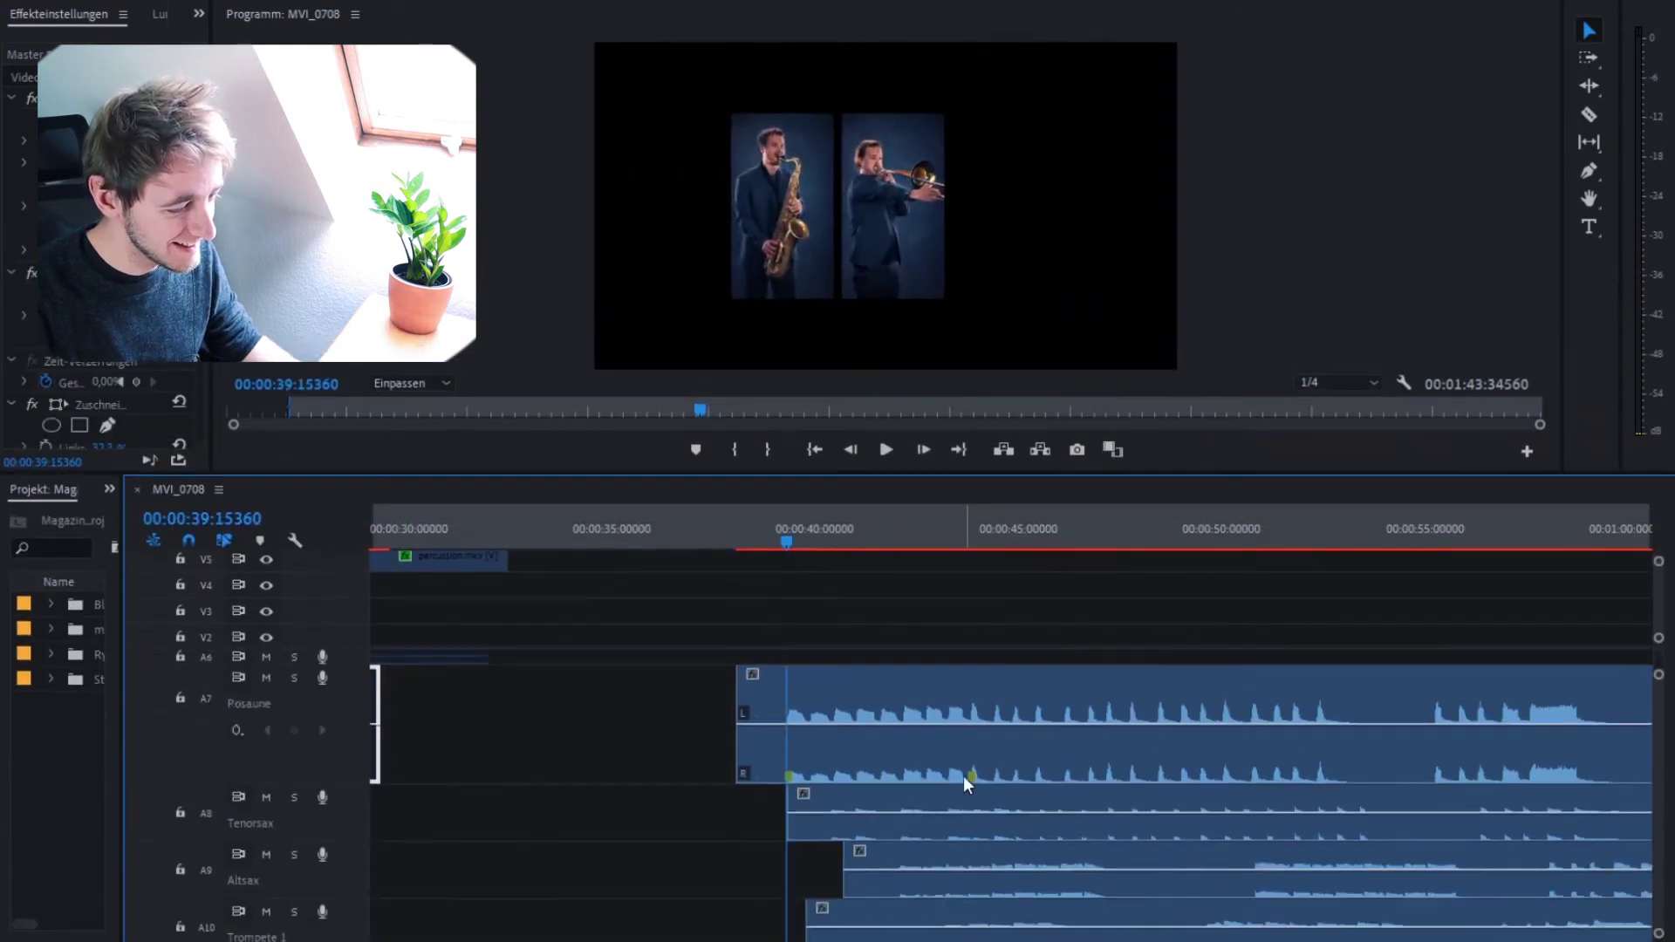
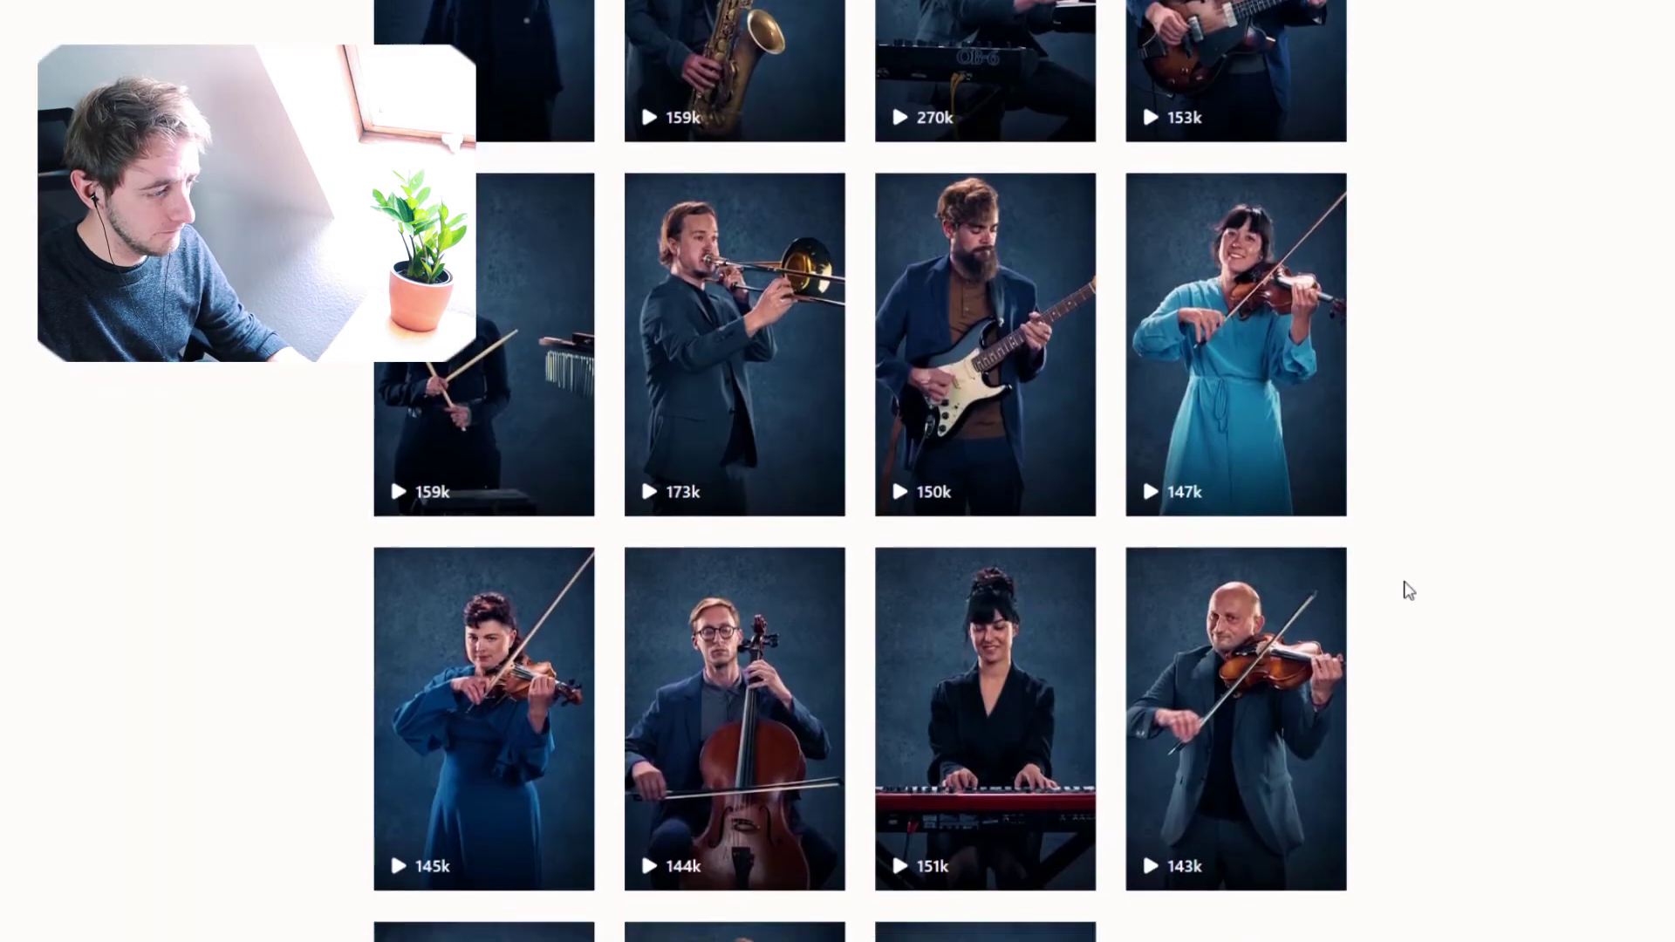
Browse the ZDF Magazin Royale Instagram reels in Firefox and open the cellist's reel
{"action": "scroll", "coordinate": [1403, 589], "scroll_direction": "down", "scroll_amount": 2}
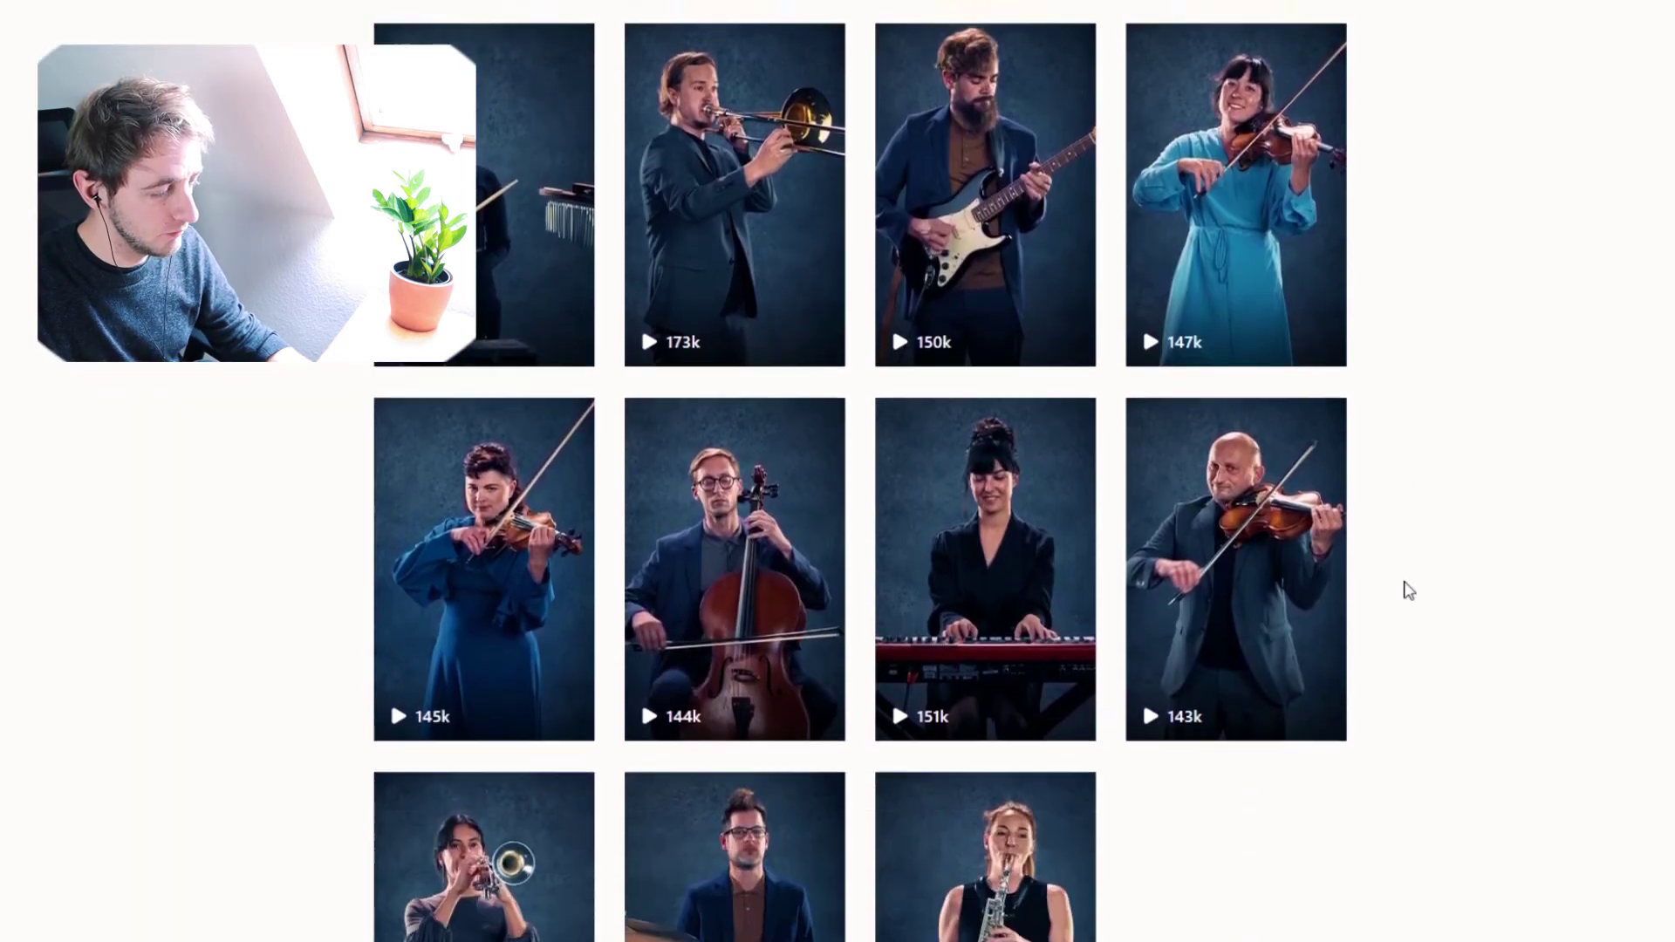
{"action": "scroll", "coordinate": [1404, 592], "scroll_direction": "up", "scroll_amount": 6}
{"action": "scroll", "coordinate": [1407, 593], "scroll_direction": "down", "scroll_amount": 2}
{"action": "scroll", "coordinate": [1413, 584], "scroll_direction": "down", "scroll_amount": 3}
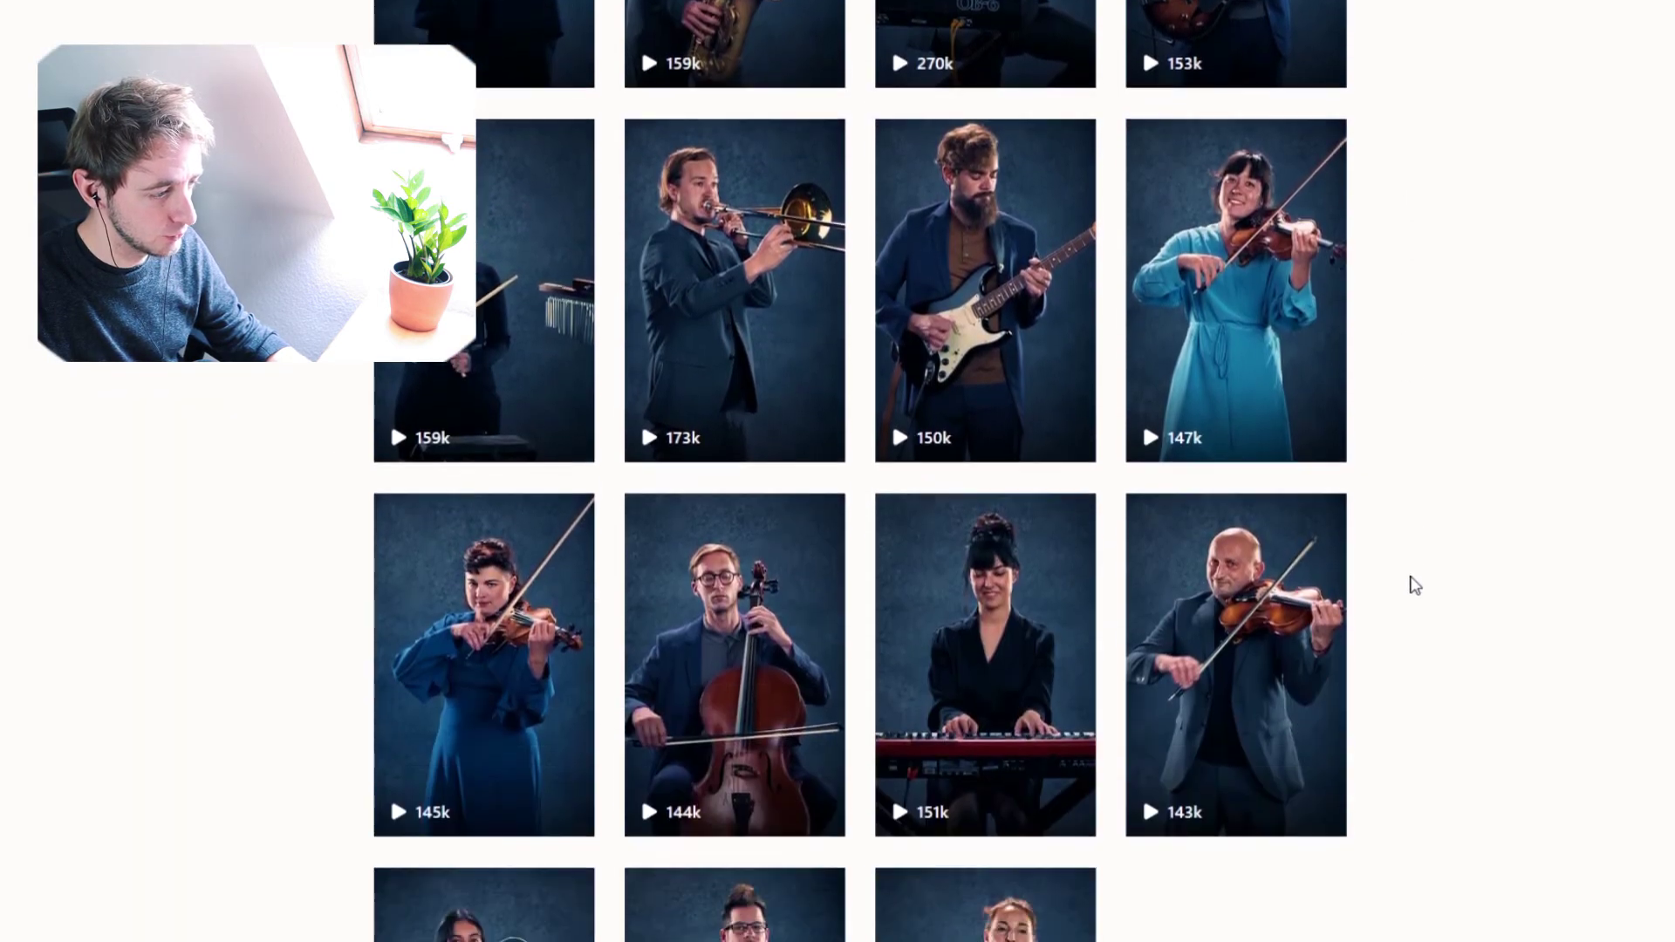
{"action": "scroll", "coordinate": [1428, 579], "scroll_direction": "down", "scroll_amount": 3}
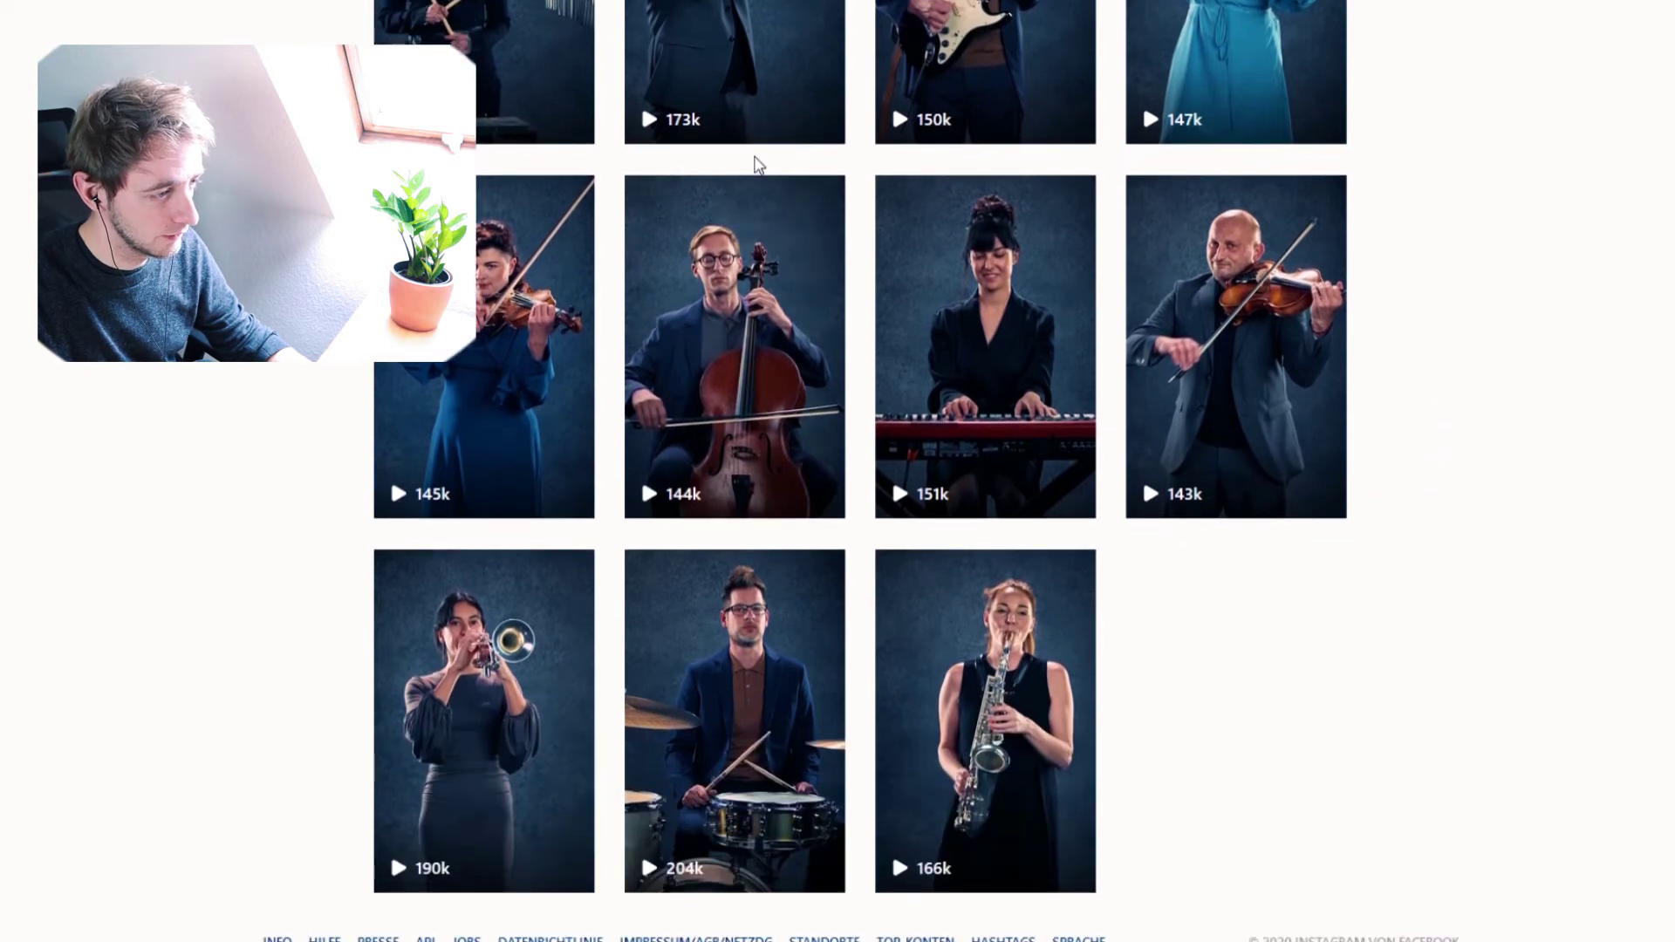
{"action": "left_click", "coordinate": [738, 240]}
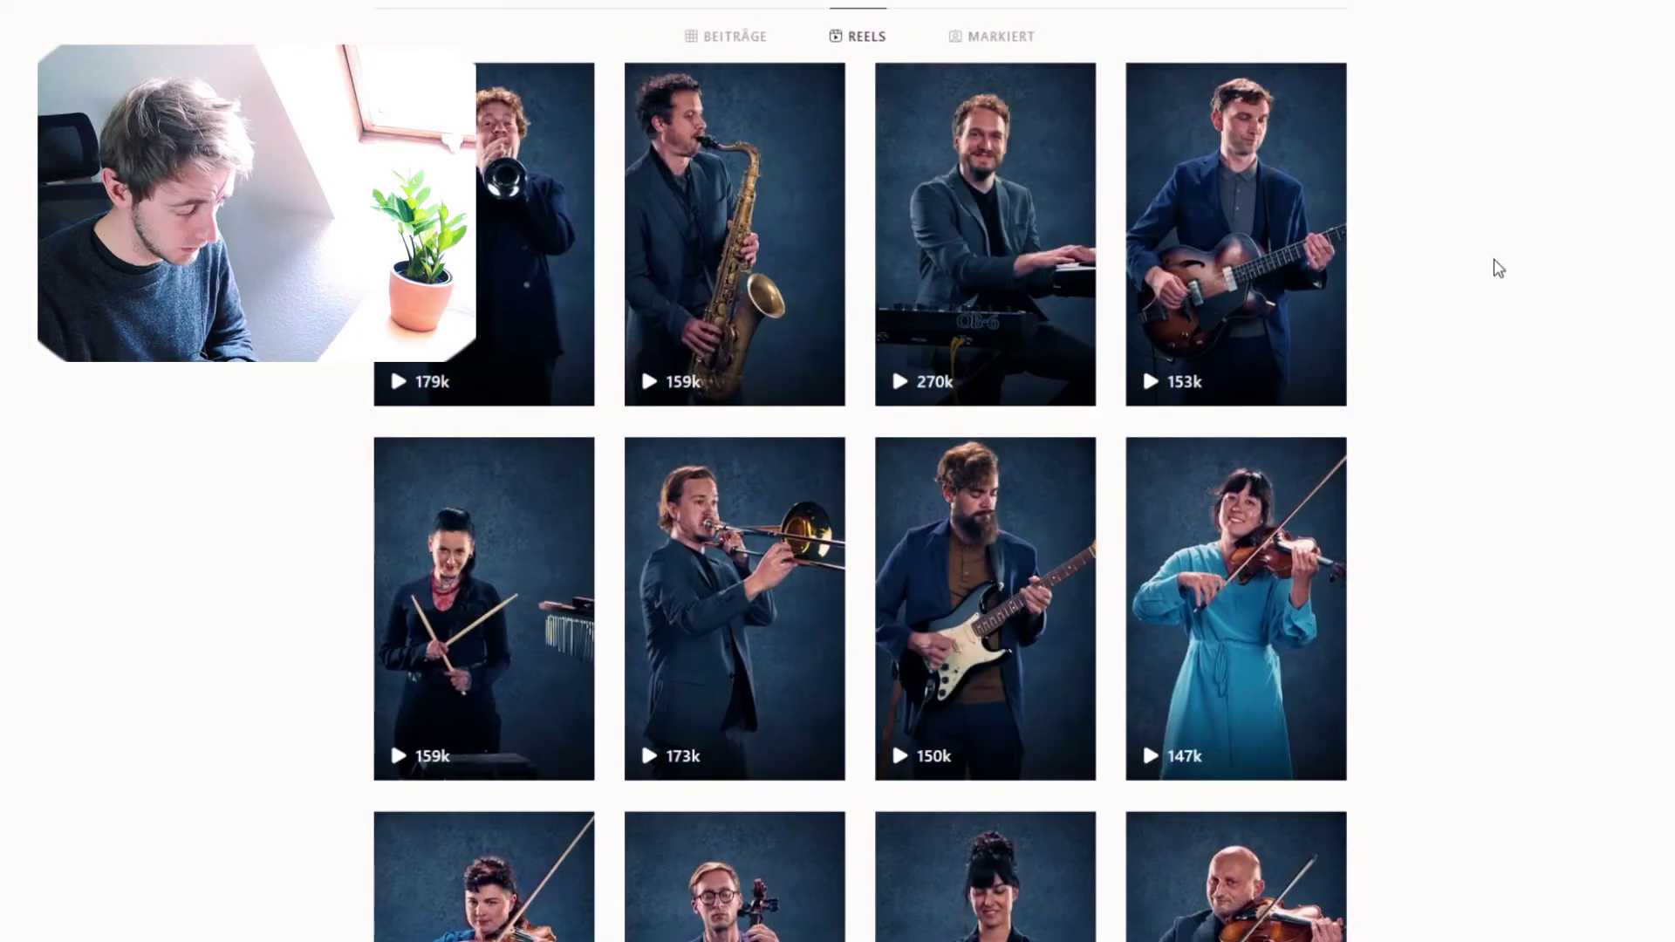
Play the reel of the violinist in the light-blue dress, close it and look over the remaining string players' reels
{"action": "scroll", "coordinate": [1366, 286], "scroll_direction": "down", "scroll_amount": 5}
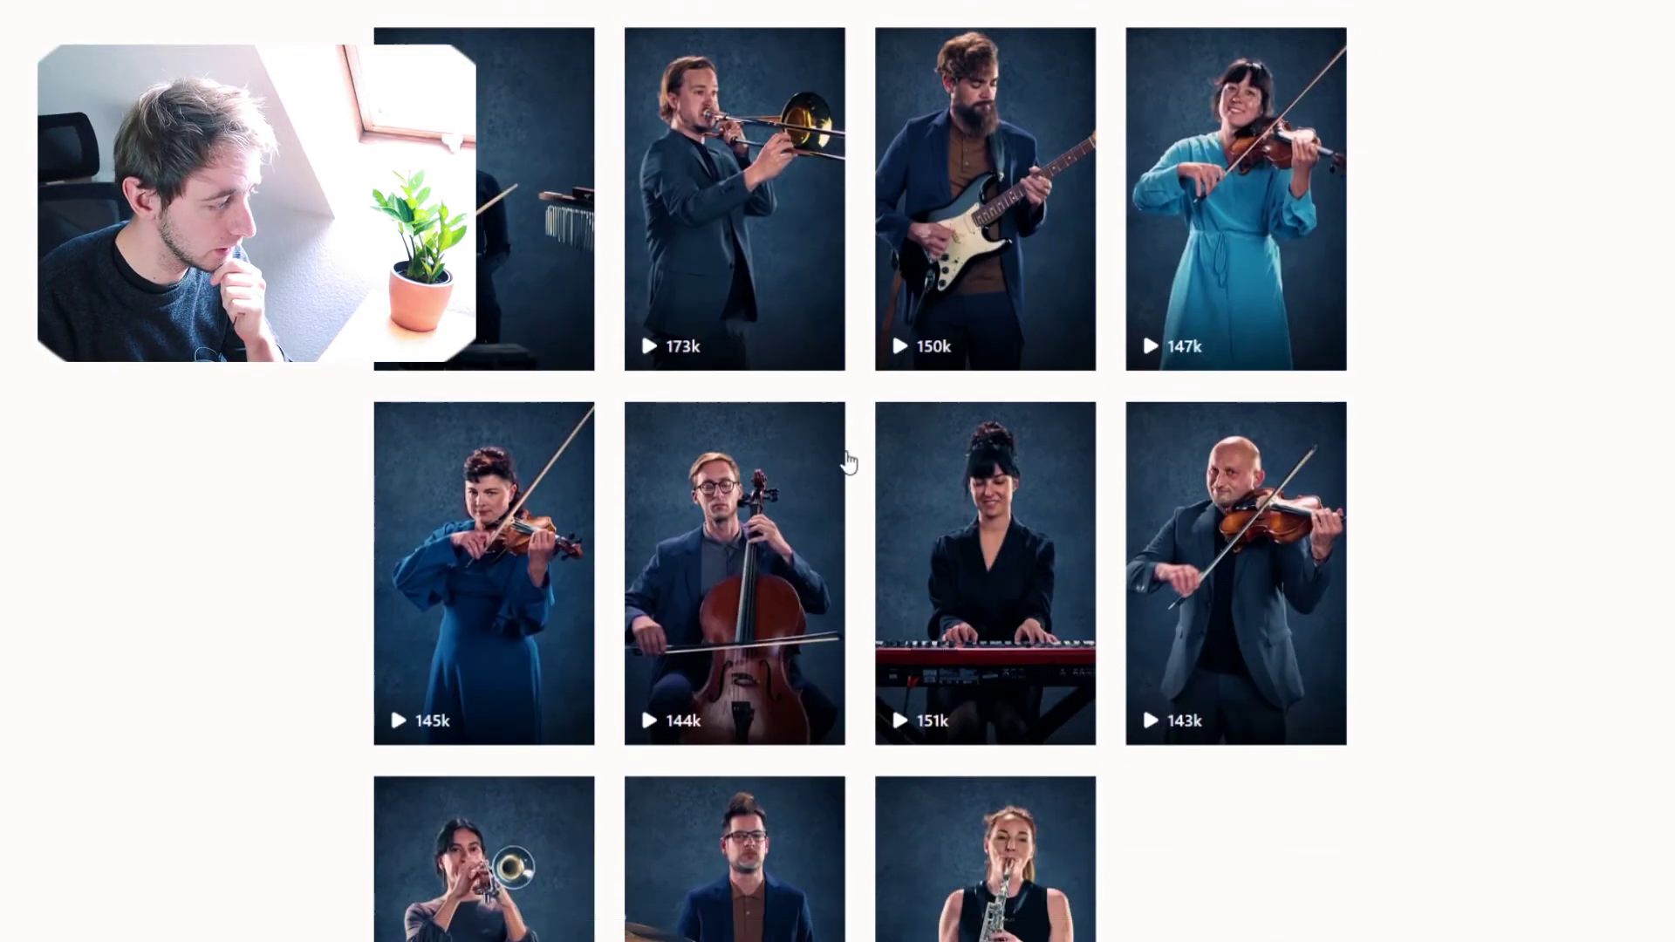
{"action": "left_click", "coordinate": [1239, 198]}
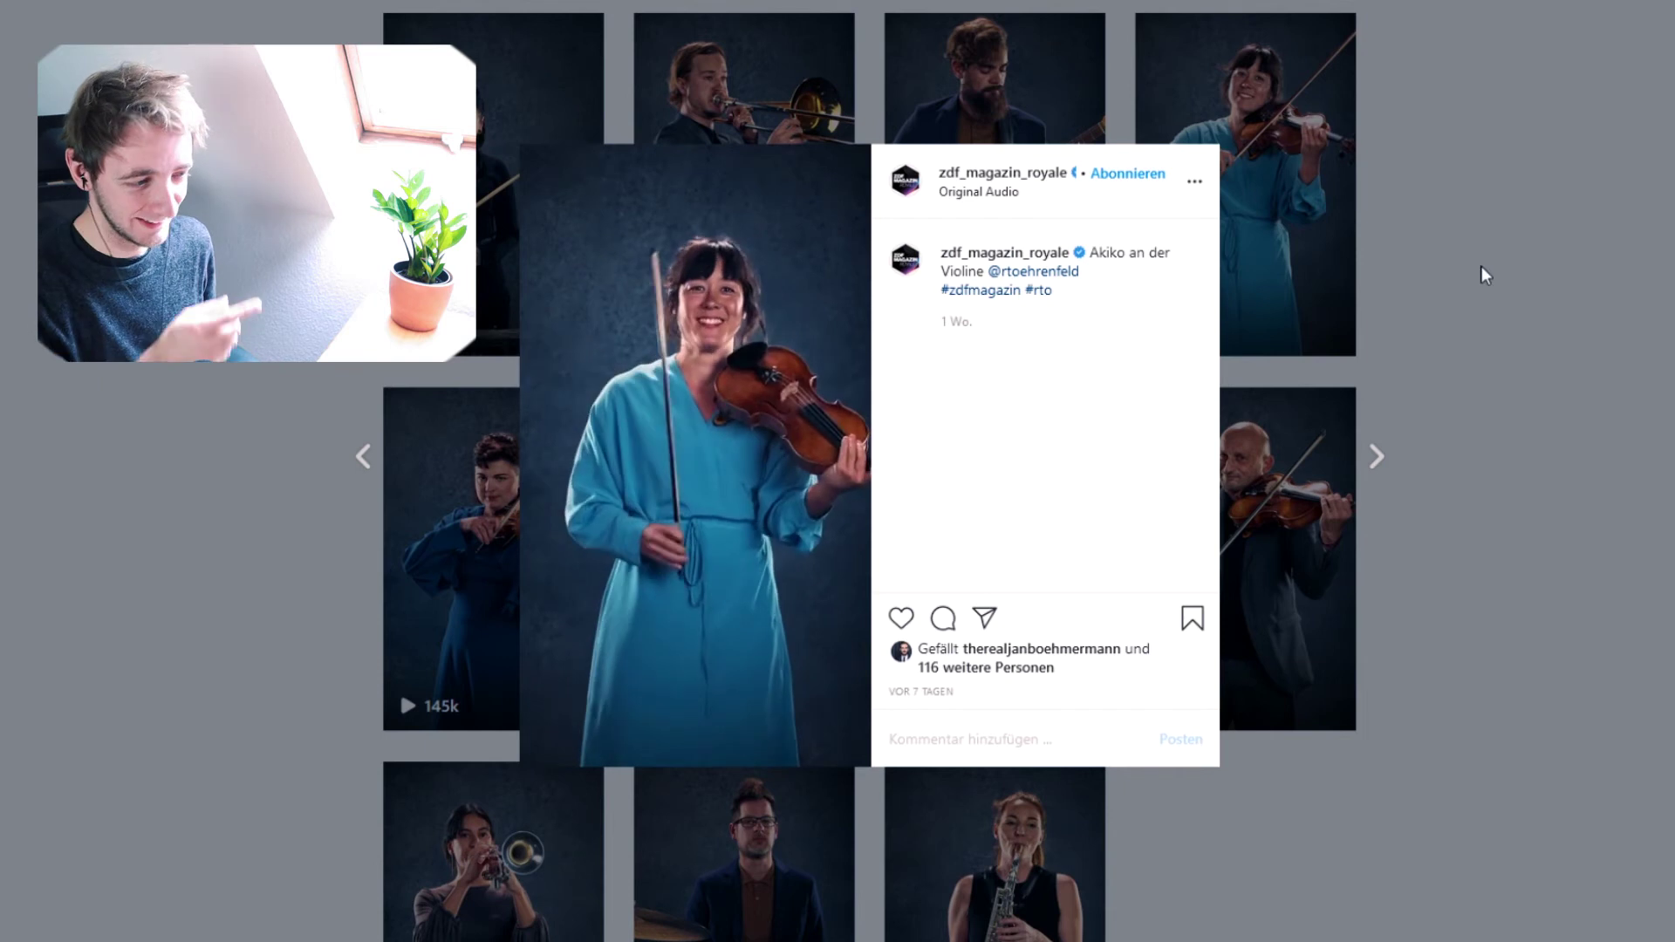
{"action": "left_click", "coordinate": [1518, 224]}
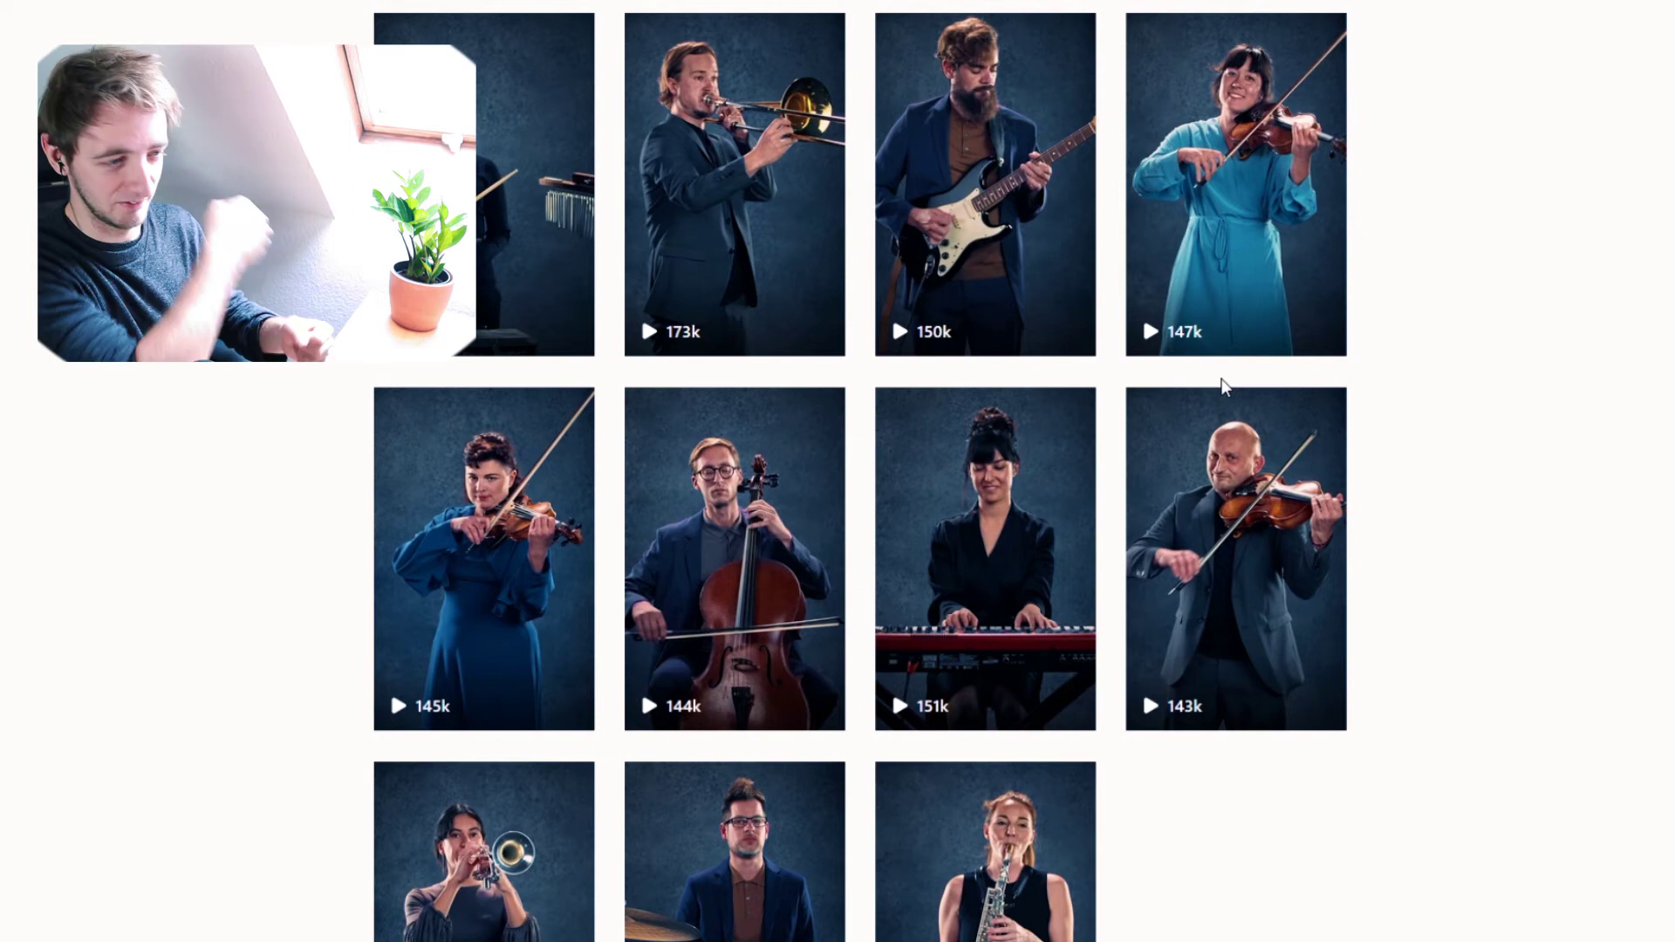
{"action": "scroll", "coordinate": [1309, 332], "scroll_direction": "down", "scroll_amount": 3}
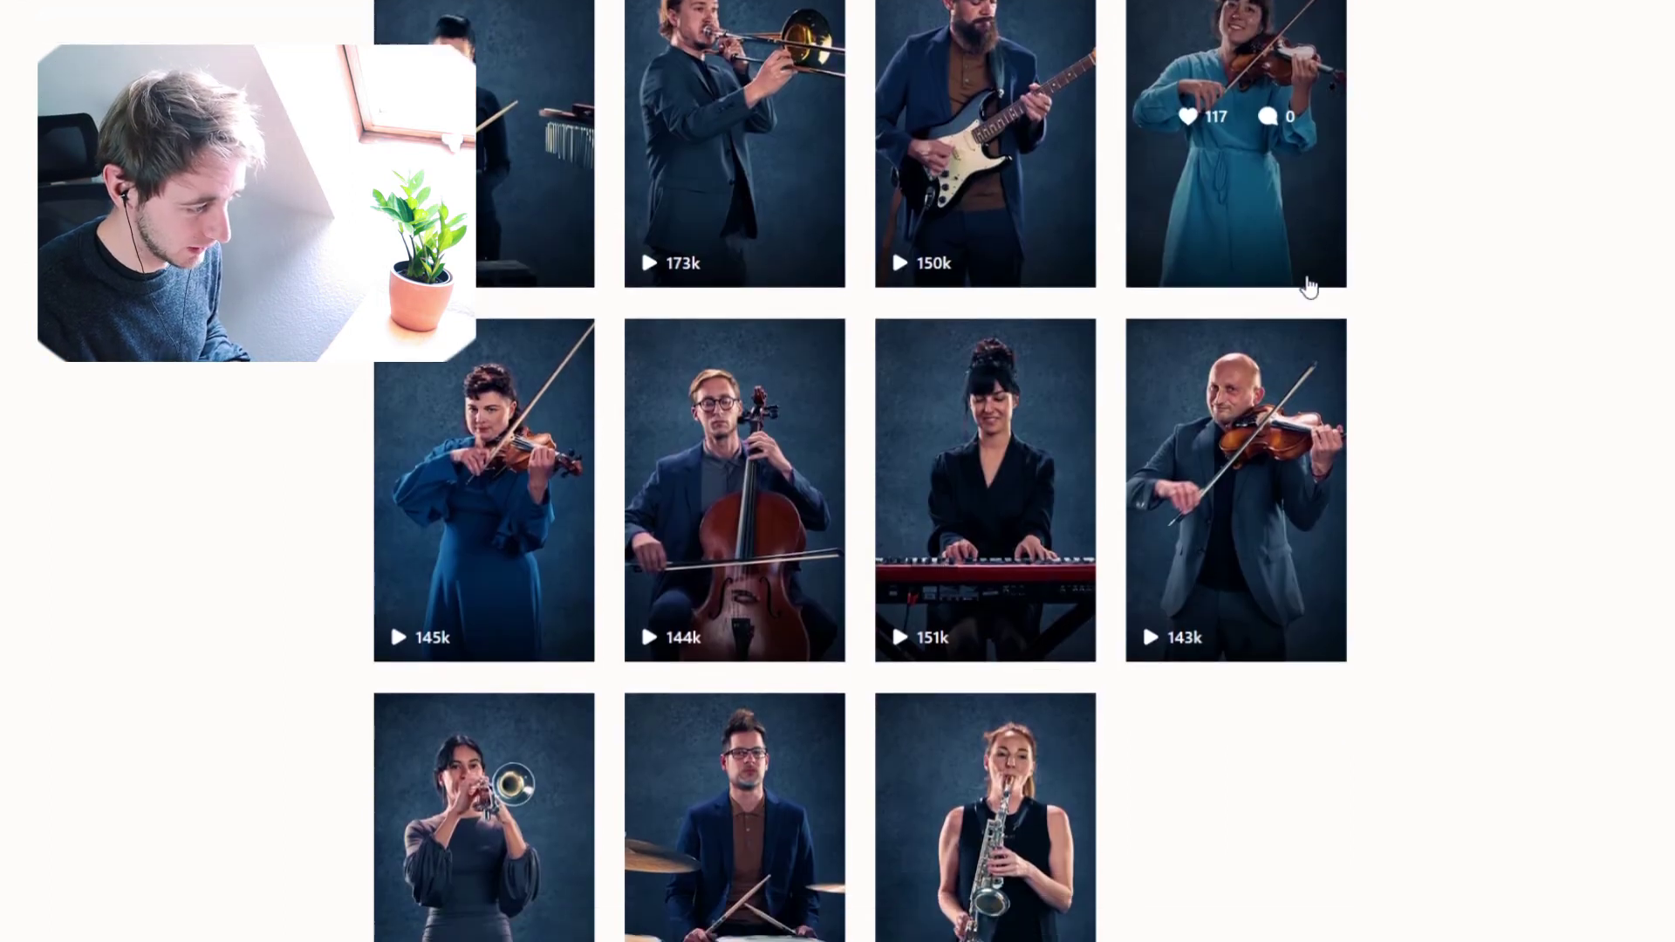
{"action": "scroll", "coordinate": [1444, 247], "scroll_direction": "up", "scroll_amount": 3}
{"action": "scroll", "coordinate": [1444, 247], "scroll_direction": "down", "scroll_amount": 3}
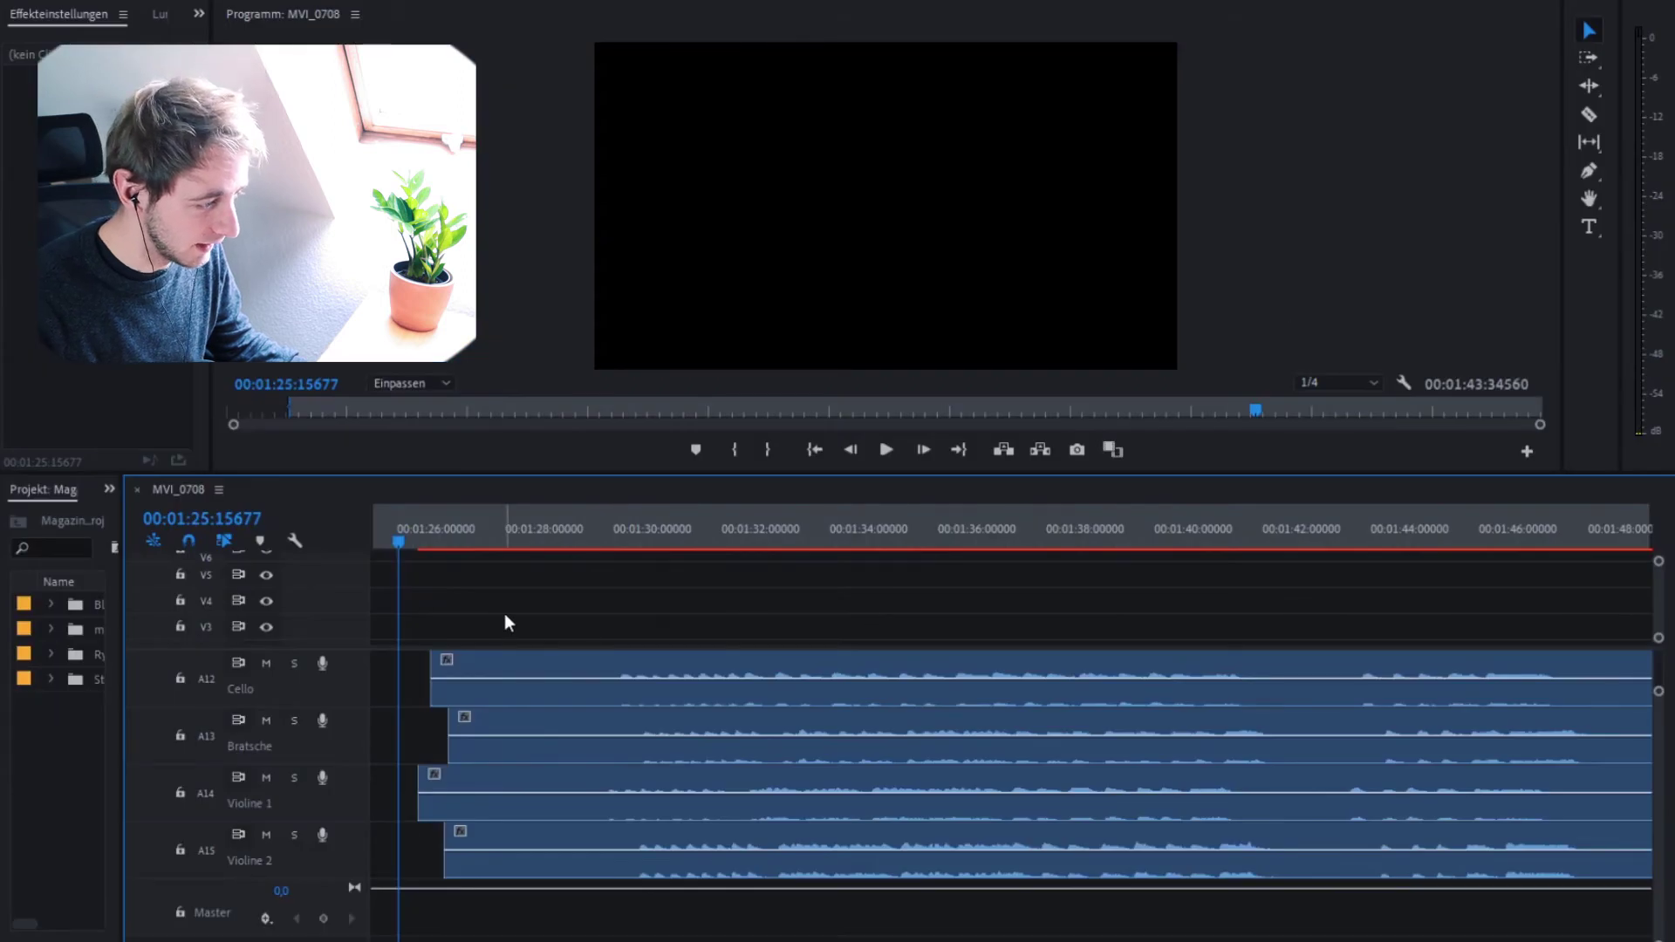
Shift the viola (Bratsche) clip so that its first note lines up with the cello's at the 00:01:29:21860 marker
{"action": "scroll", "coordinate": [548, 583], "scroll_direction": "up", "scroll_amount": 2}
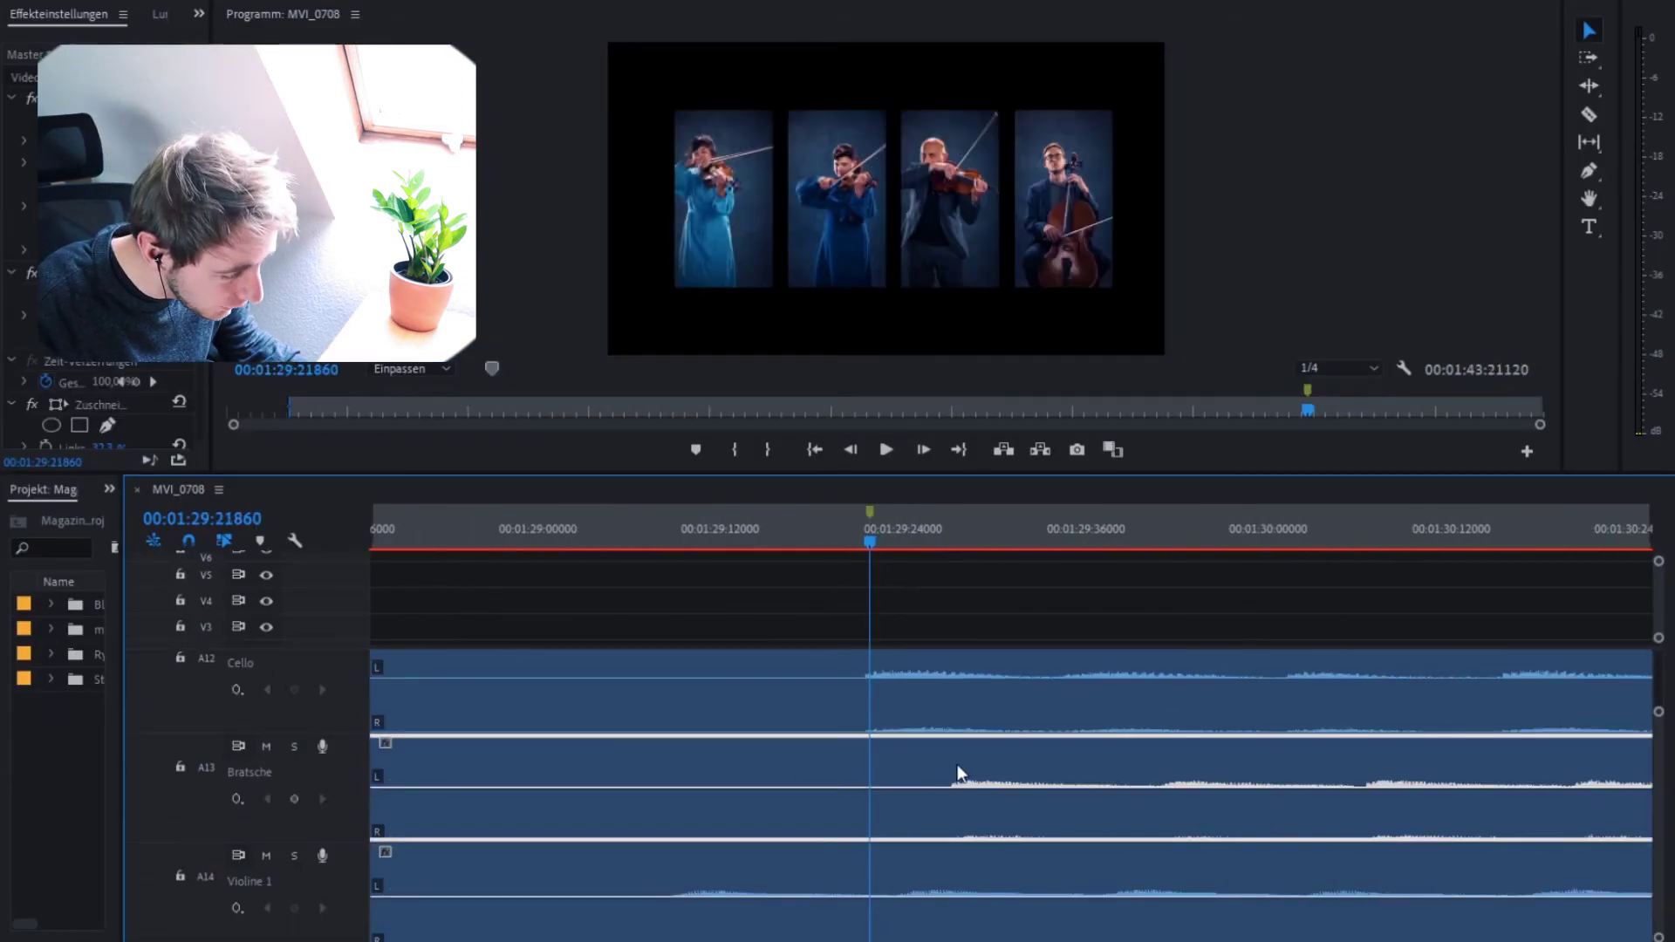
{"action": "mouse_move", "coordinate": [935, 773]}
{"action": "left_mouse_down"}
{"action": "mouse_move", "coordinate": [899, 785]}
{"action": "mouse_move", "coordinate": [933, 778]}
{"action": "left_mouse_up"}
{"action": "key", "text": "="}
{"action": "key", "text": "minus"}
{"action": "key", "text": "minus"}
{"action": "key", "text": "minus"}
Play the four string clips together in a full-screen preview, ending in the normal workspace view
{"action": "key", "text": "space"}
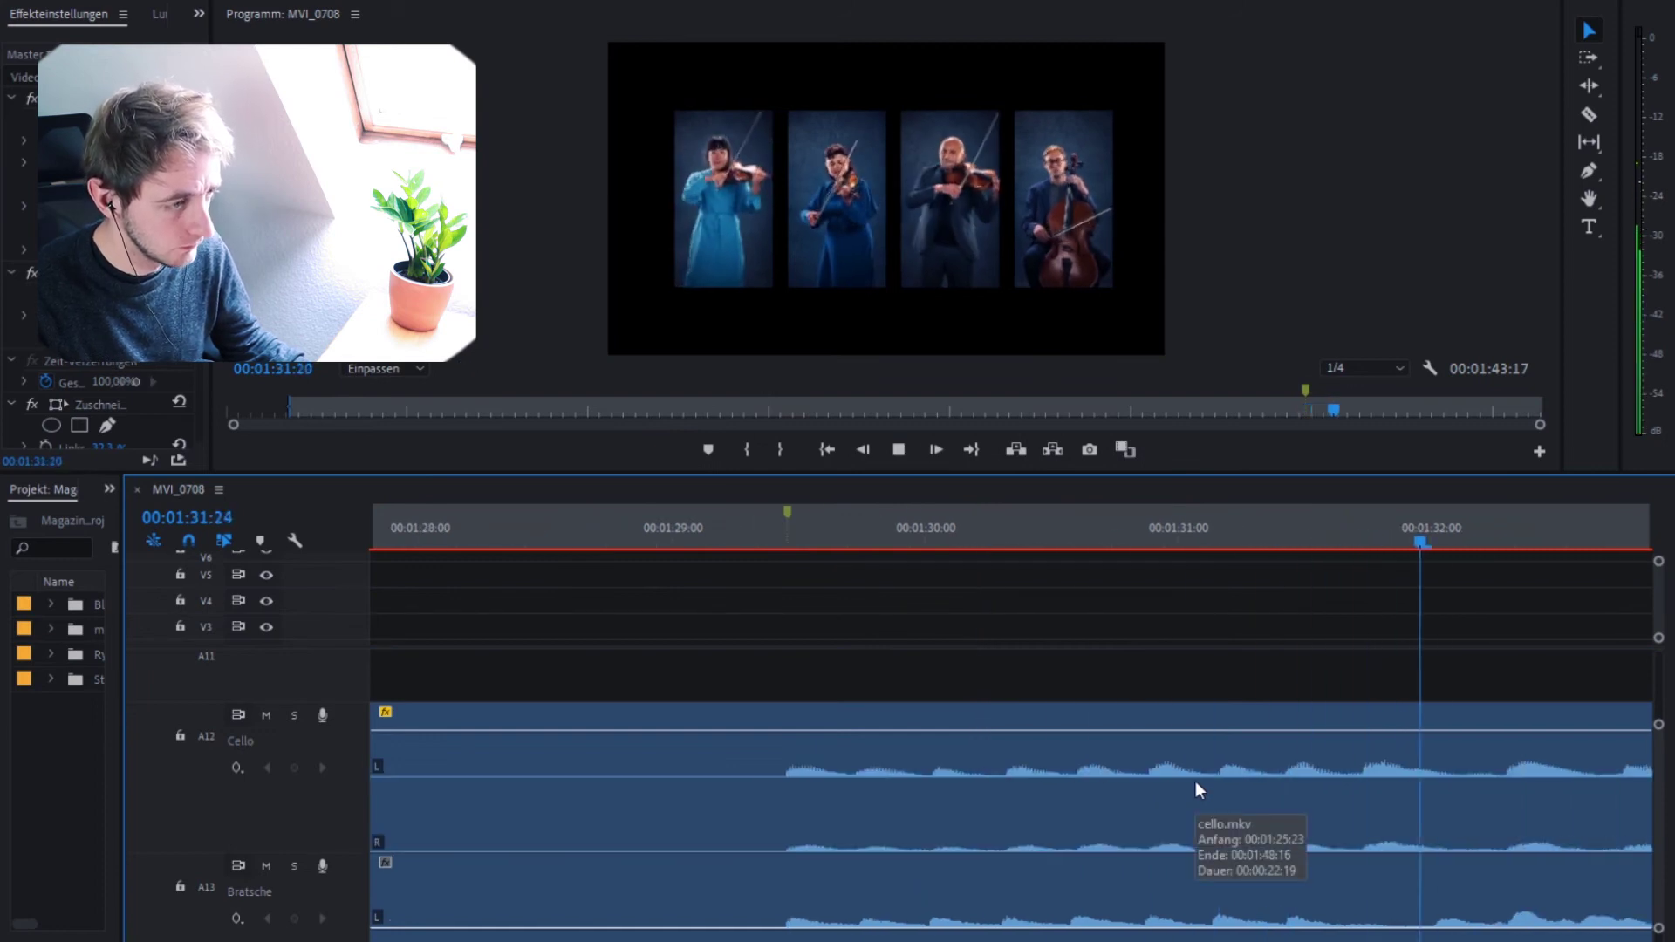
{"action": "key", "text": "ctrl+grave"}
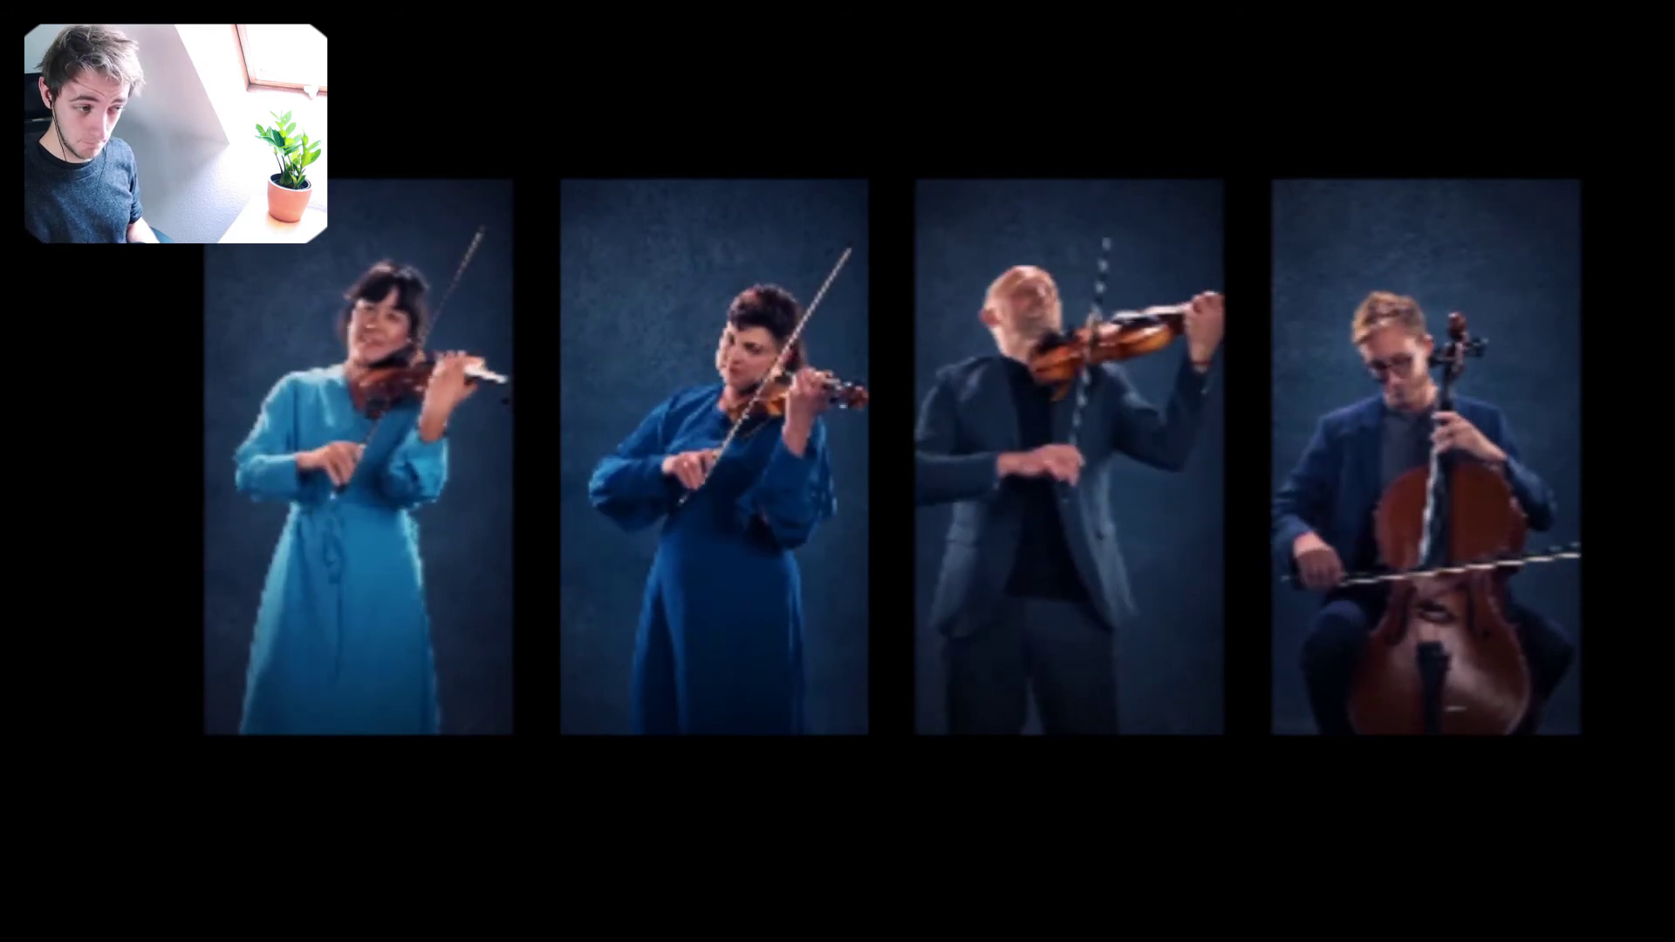
{"action": "key", "text": "Escape"}
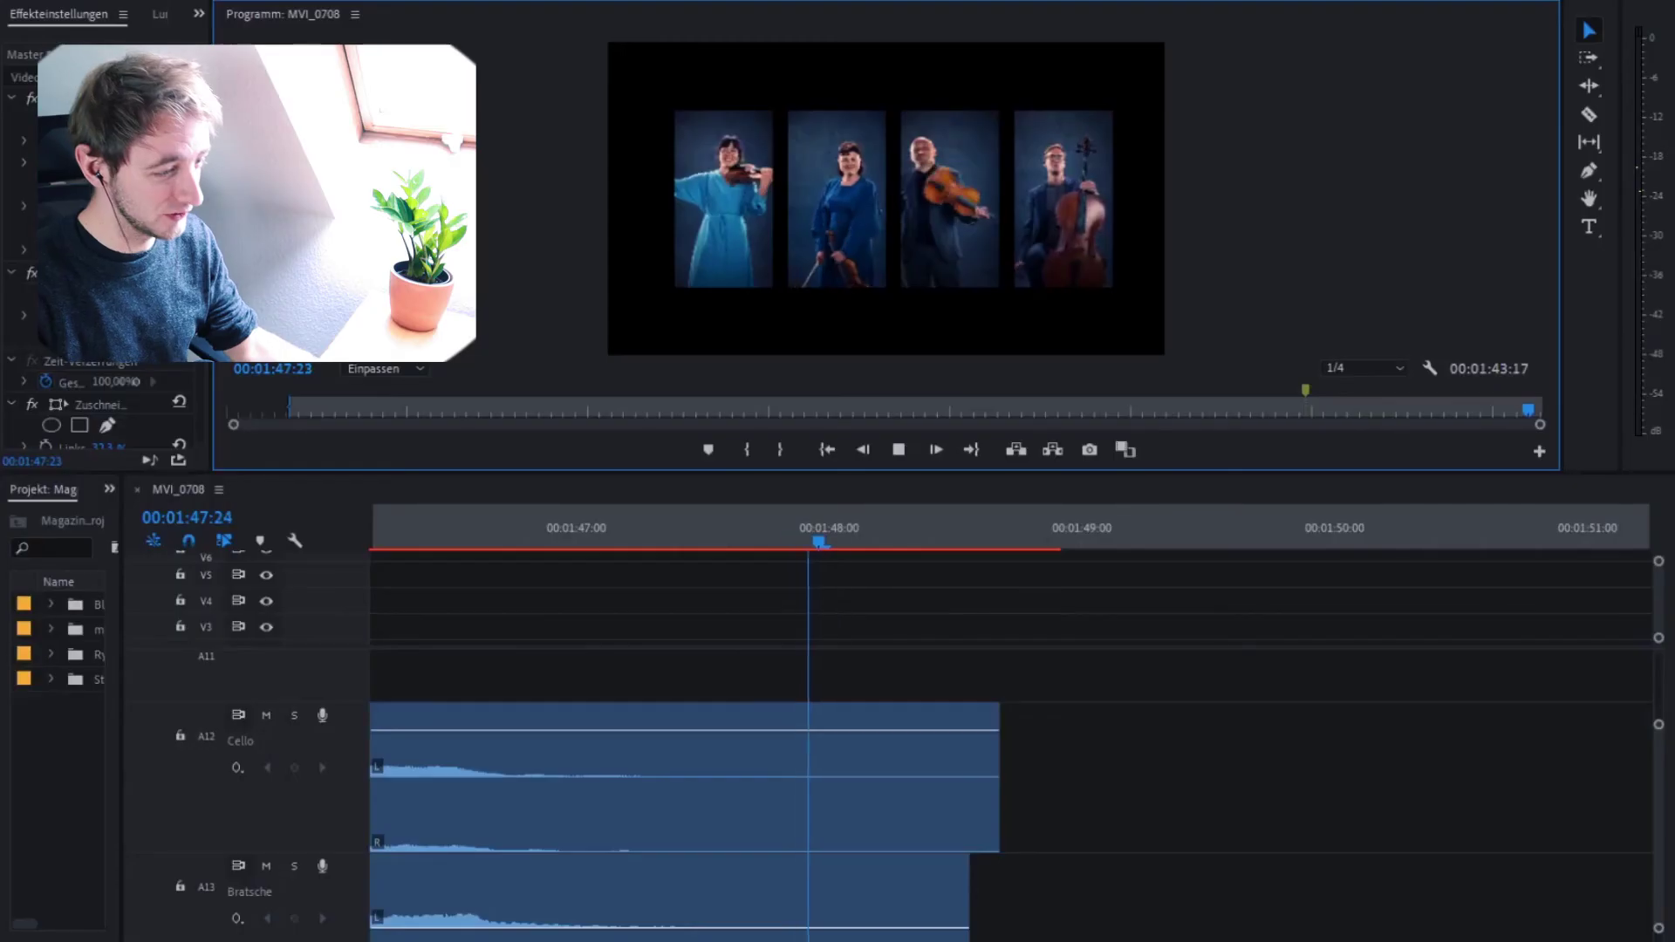
Solo the Violine 2 track and listen to the final notes from 00:01:46:13
{"action": "scroll", "coordinate": [526, 530], "scroll_direction": "up", "scroll_amount": 5}
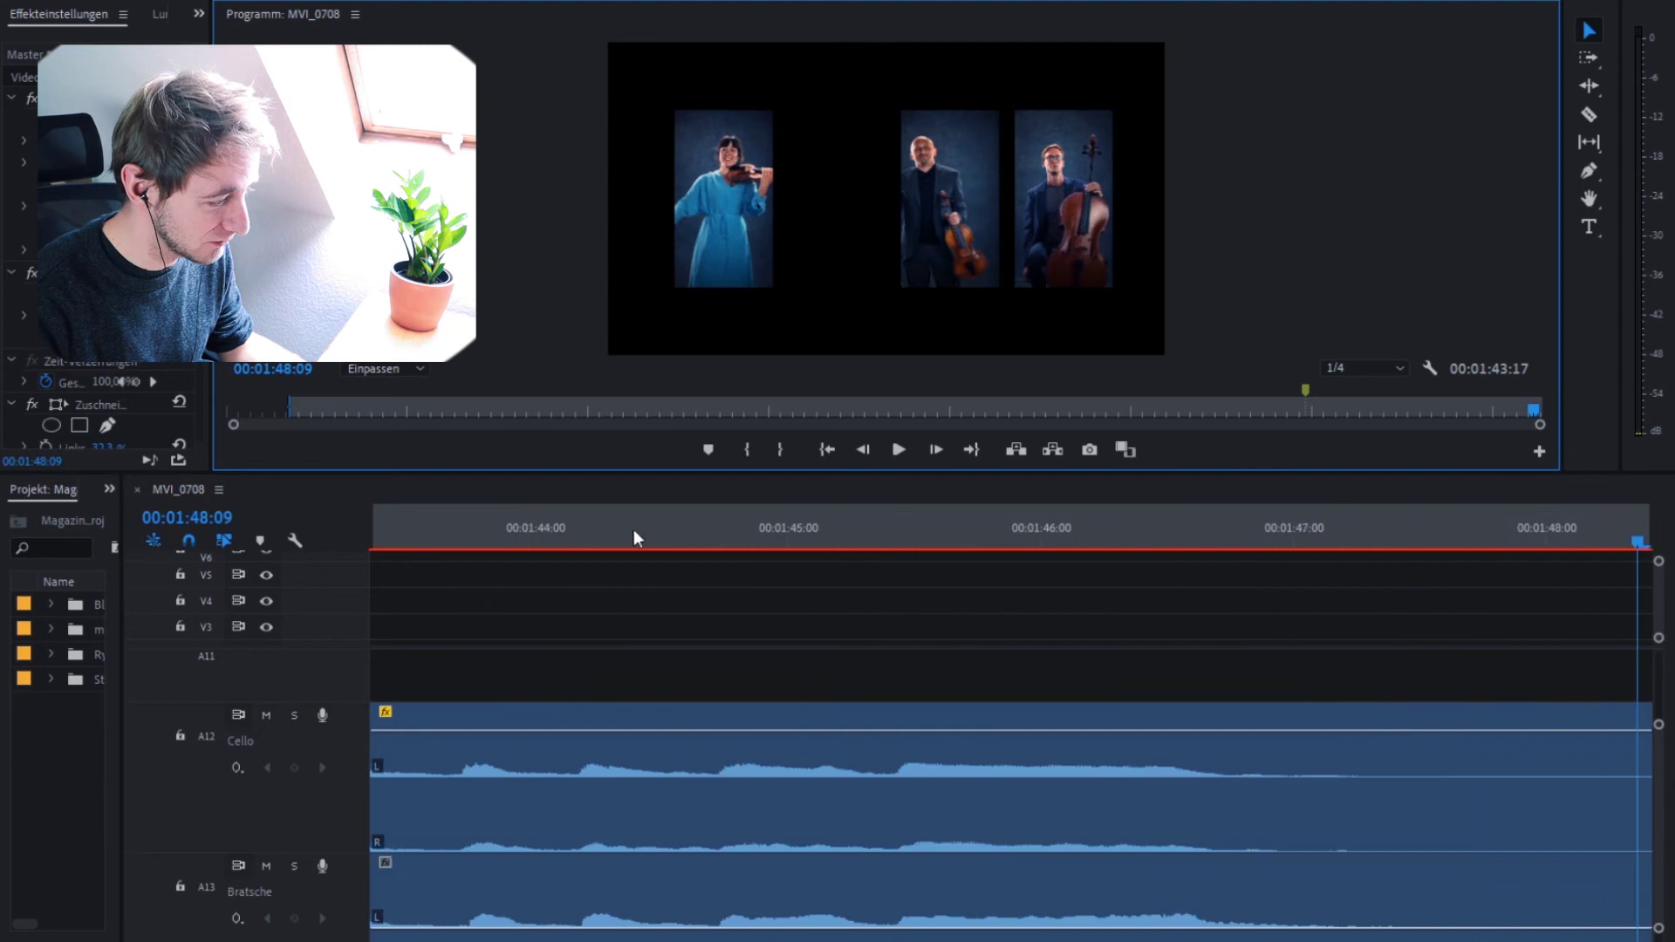
{"action": "key", "text": "Up"}
{"action": "scroll", "coordinate": [1060, 842], "scroll_direction": "down", "scroll_amount": 3}
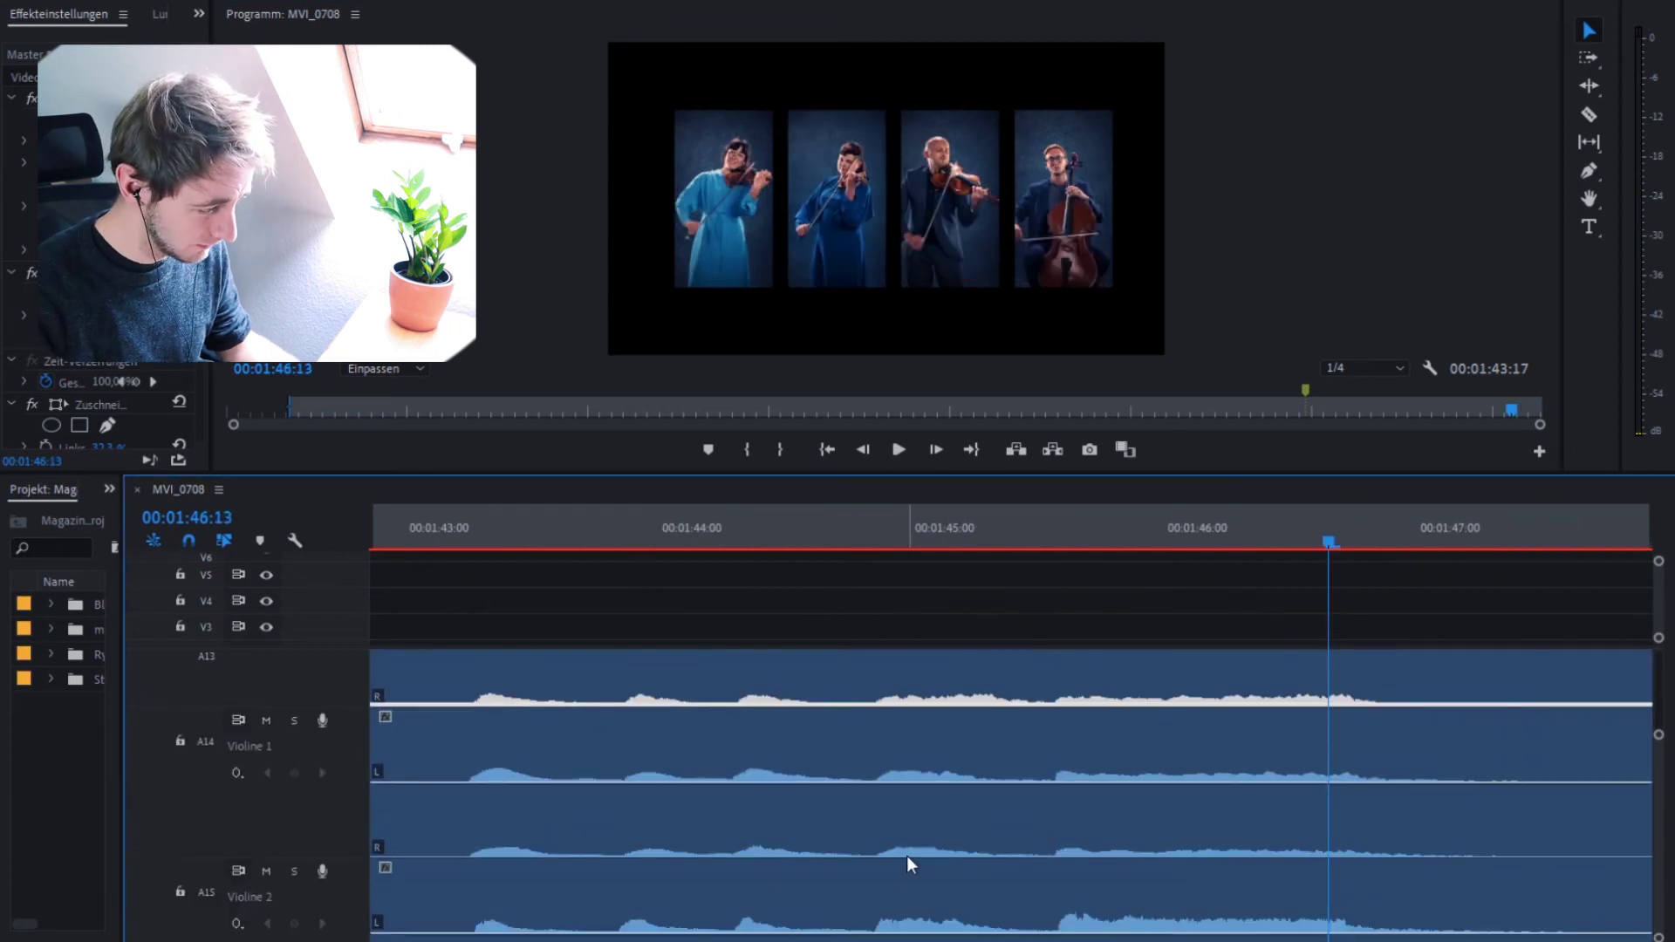
{"action": "scroll", "coordinate": [907, 864], "scroll_direction": "down", "scroll_amount": 2}
{"action": "left_click", "coordinate": [294, 793]}
{"action": "key", "text": "space"}
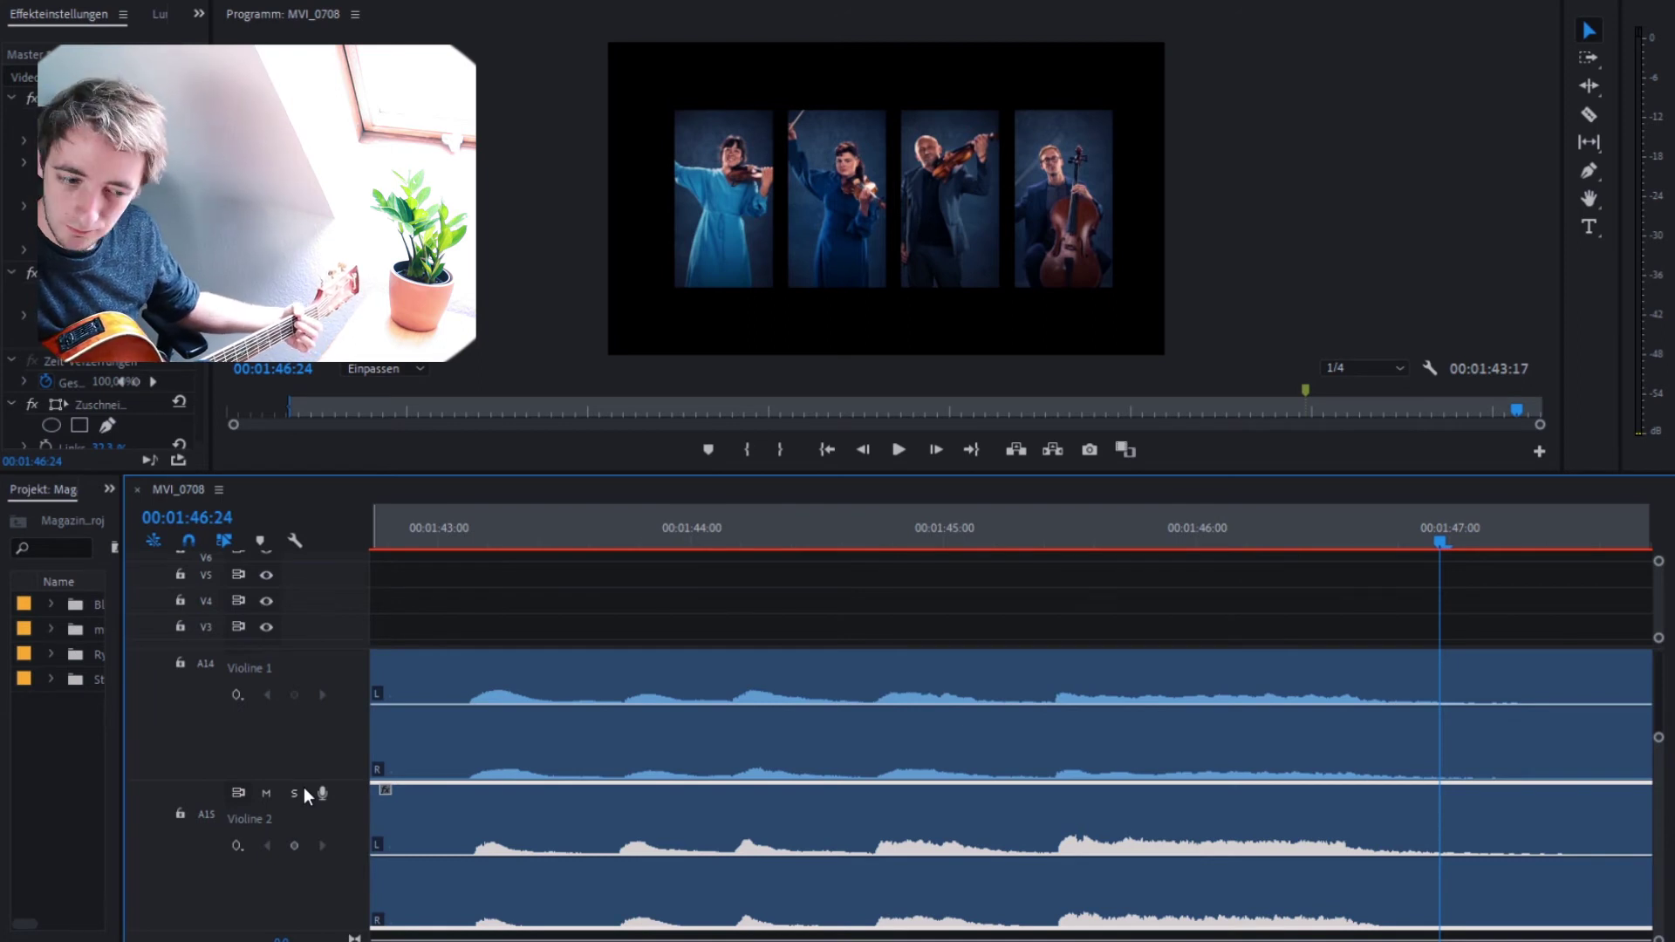
Show the streicher.mp4, rhythmus.mp4 and blaeser.mp4 clips in full on the timeline and preview them full screen
{"action": "left_click_drag", "start_coordinate": [599, 476], "coordinate": [599, 326]}
{"action": "key", "text": "minus"}
{"action": "key", "text": "minus"}
{"action": "key", "text": "minus"}
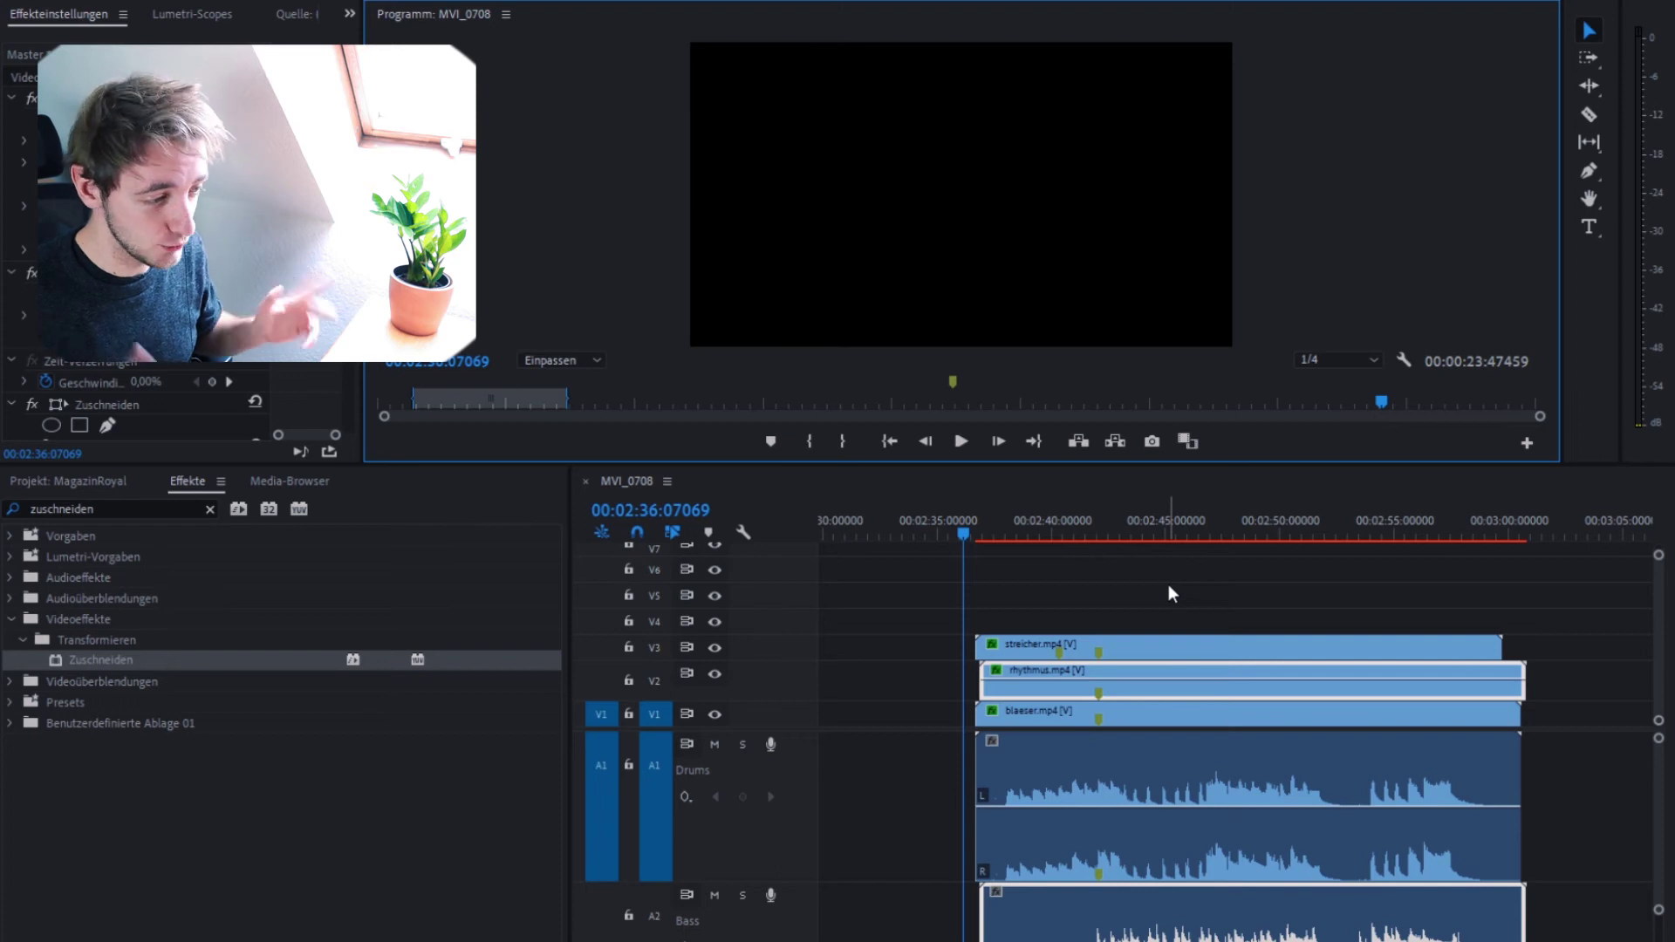
{"action": "key", "text": "ctrl+grave"}
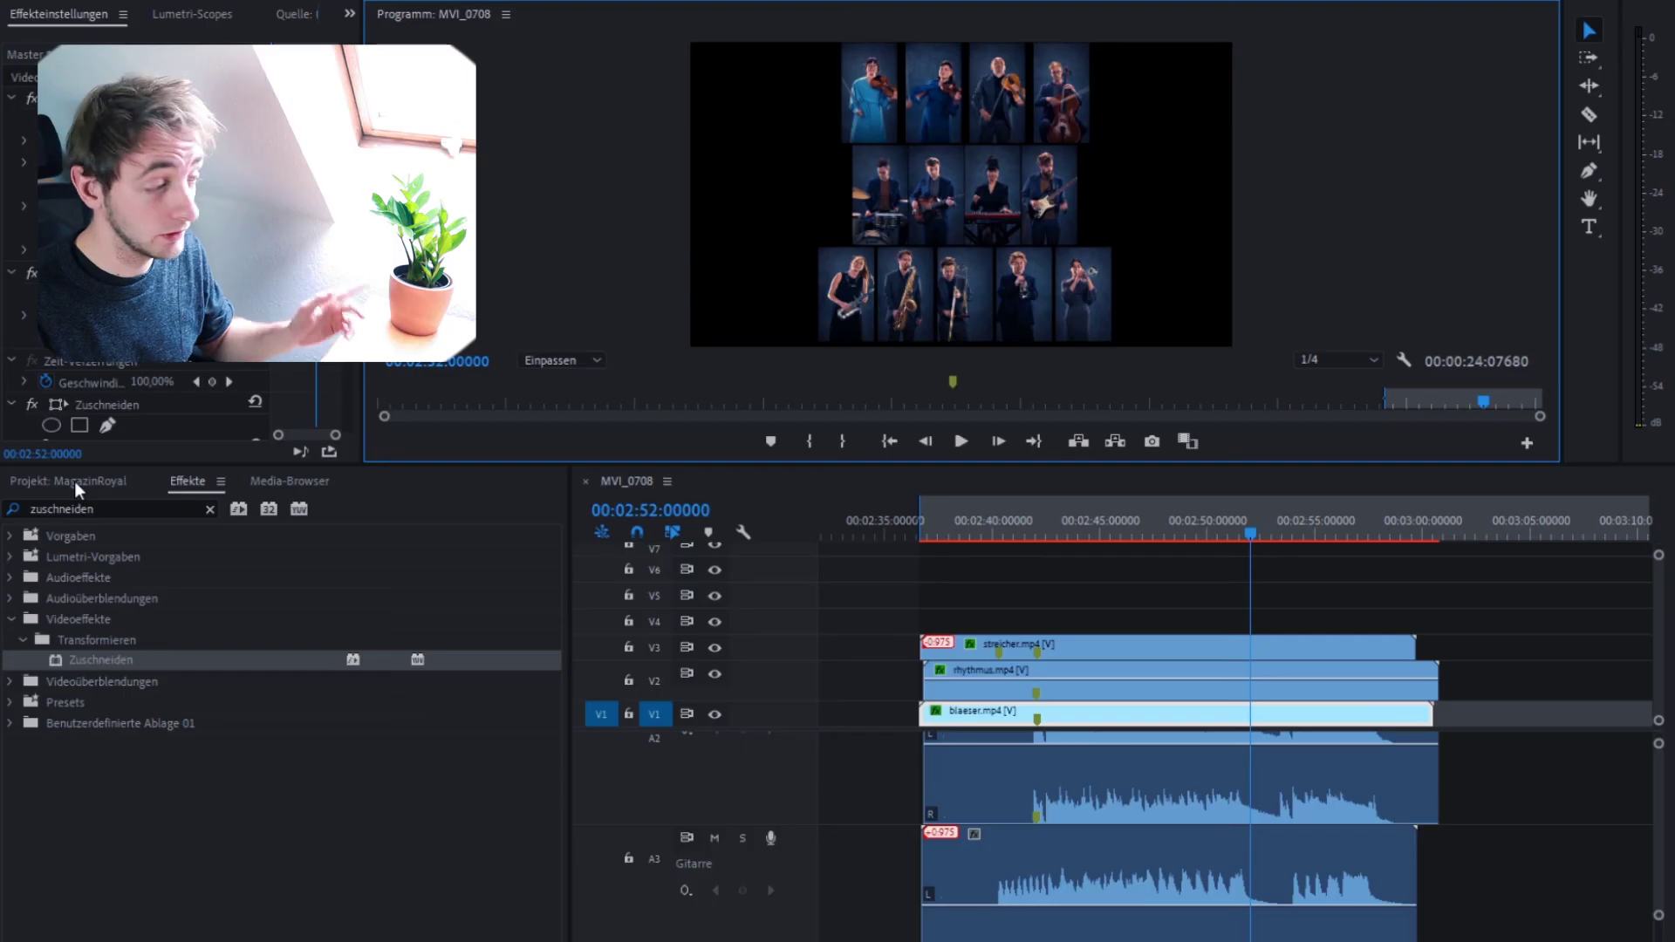
Collapse the Stimmgruppen bin in the project and list the clips of the Rythmusgr bin
{"action": "left_click", "coordinate": [75, 480]}
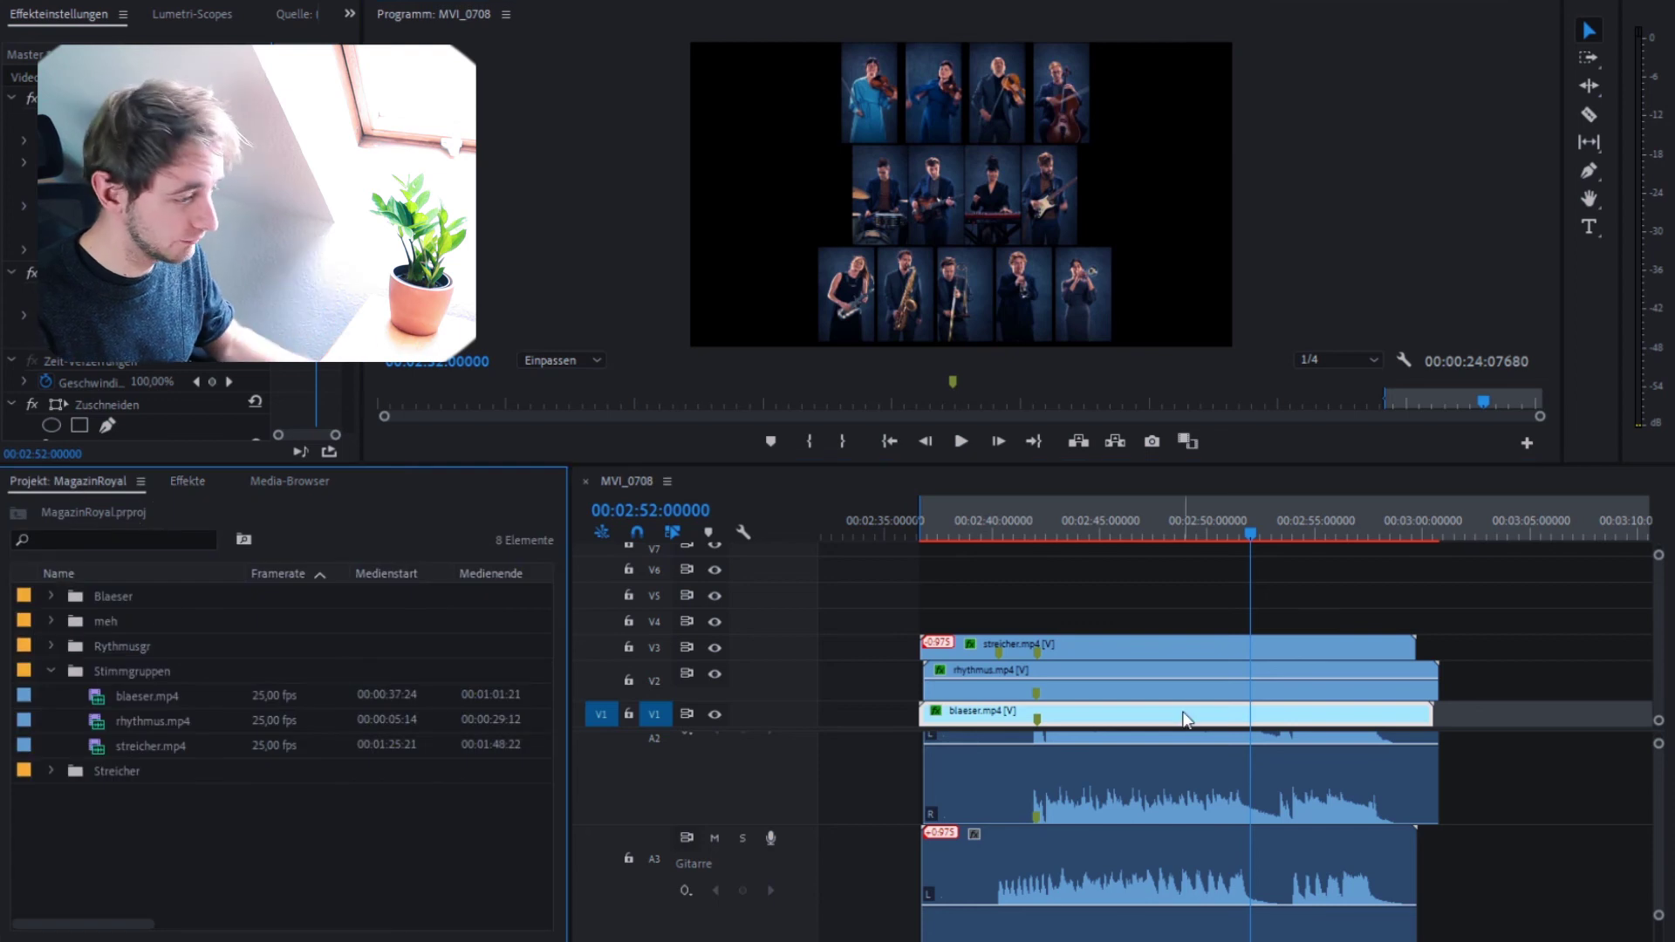
{"action": "left_click", "coordinate": [51, 672]}
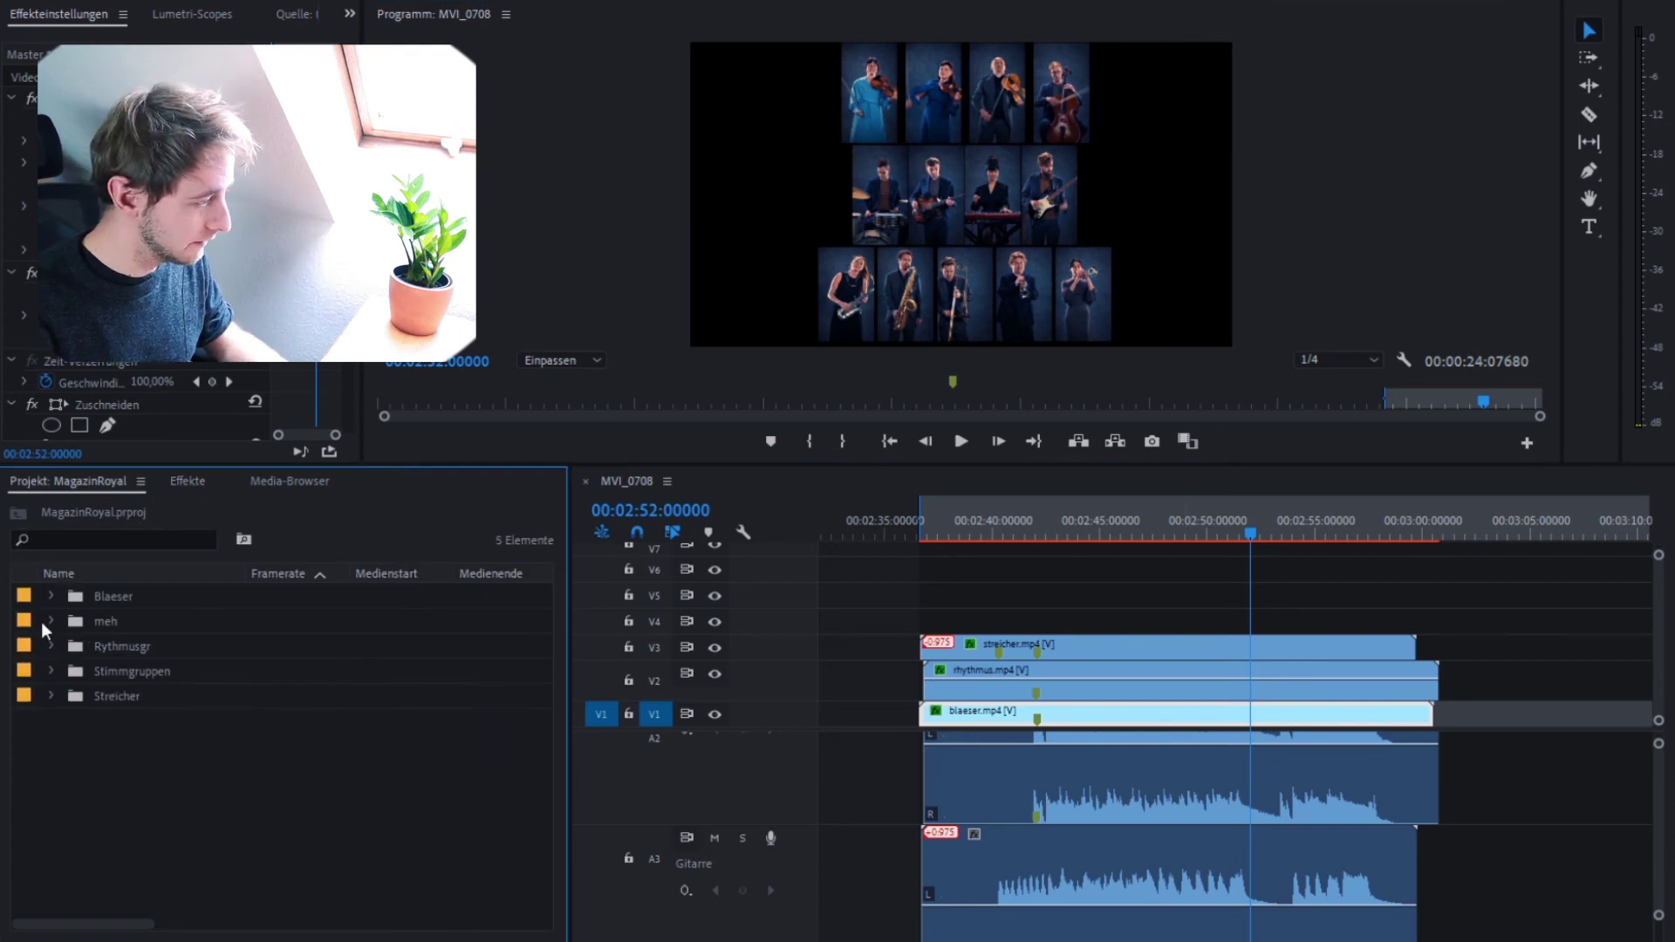
{"action": "left_click", "coordinate": [51, 646]}
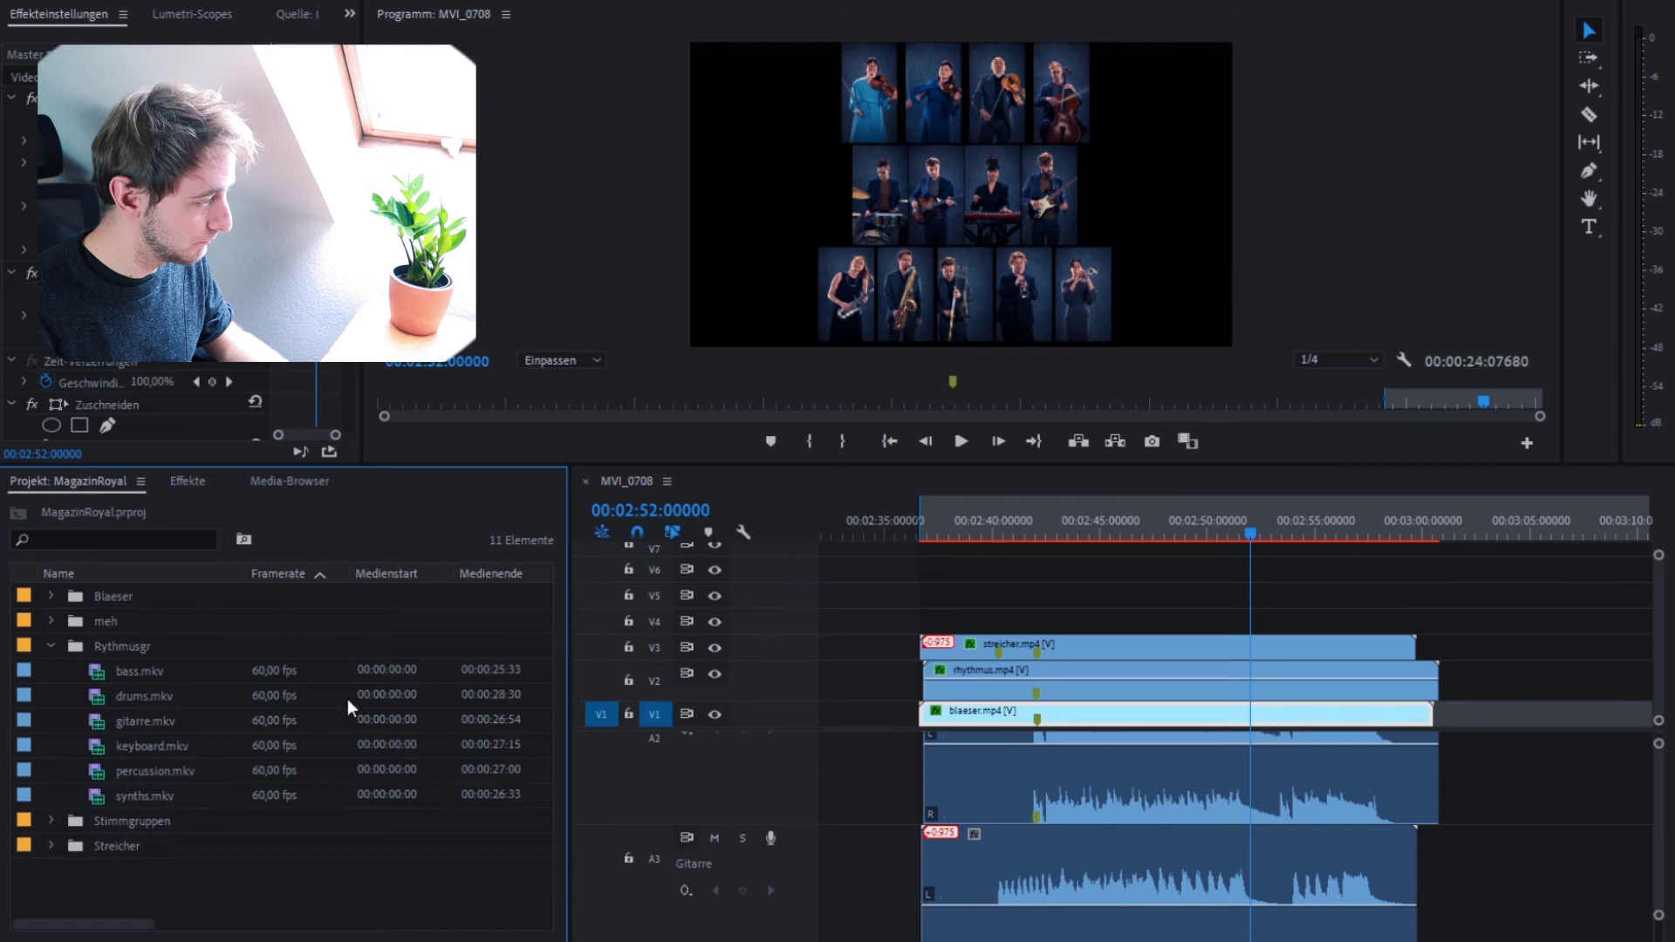
Place the playhead at 00:02:41:07367 and show the three instrument-group clips over their full length
{"action": "scroll", "coordinate": [1233, 813], "scroll_direction": "up", "scroll_amount": 3}
{"action": "left_click", "coordinate": [1176, 521]}
{"action": "scroll", "coordinate": [1169, 531], "scroll_direction": "down", "scroll_amount": 2}
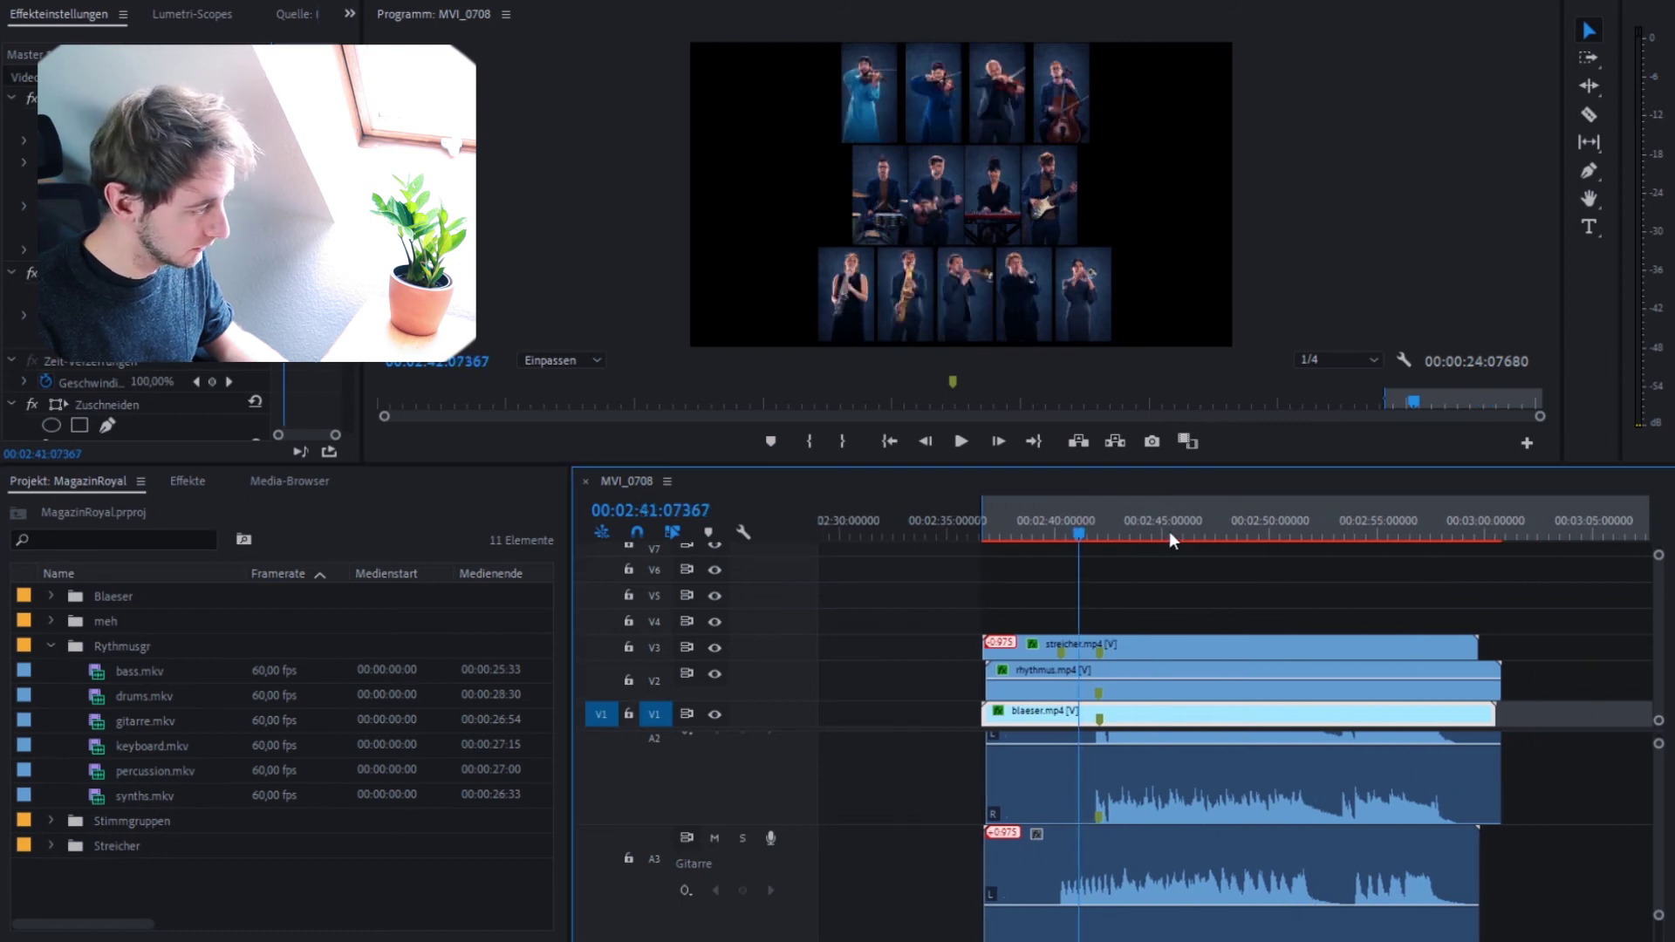
{"action": "scroll", "coordinate": [1167, 550], "scroll_direction": "down", "scroll_amount": 1}
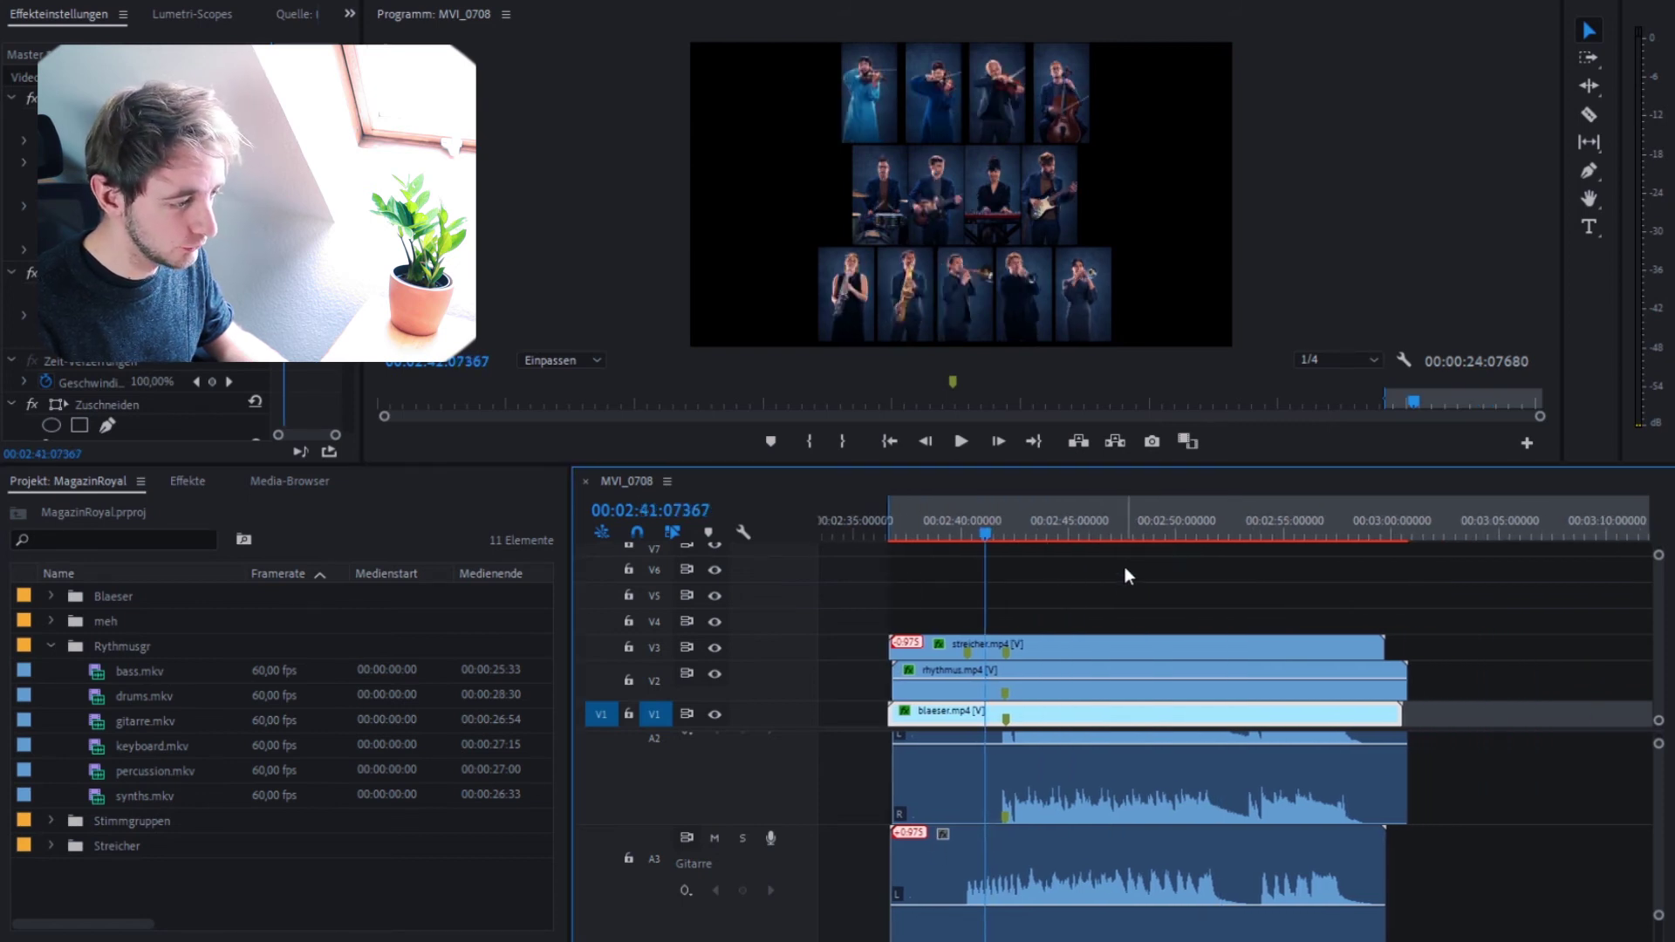
{"action": "scroll", "coordinate": [1098, 771], "scroll_direction": "down", "scroll_amount": 1}
{"action": "scroll", "coordinate": [1098, 772], "scroll_direction": "down", "scroll_amount": 1}
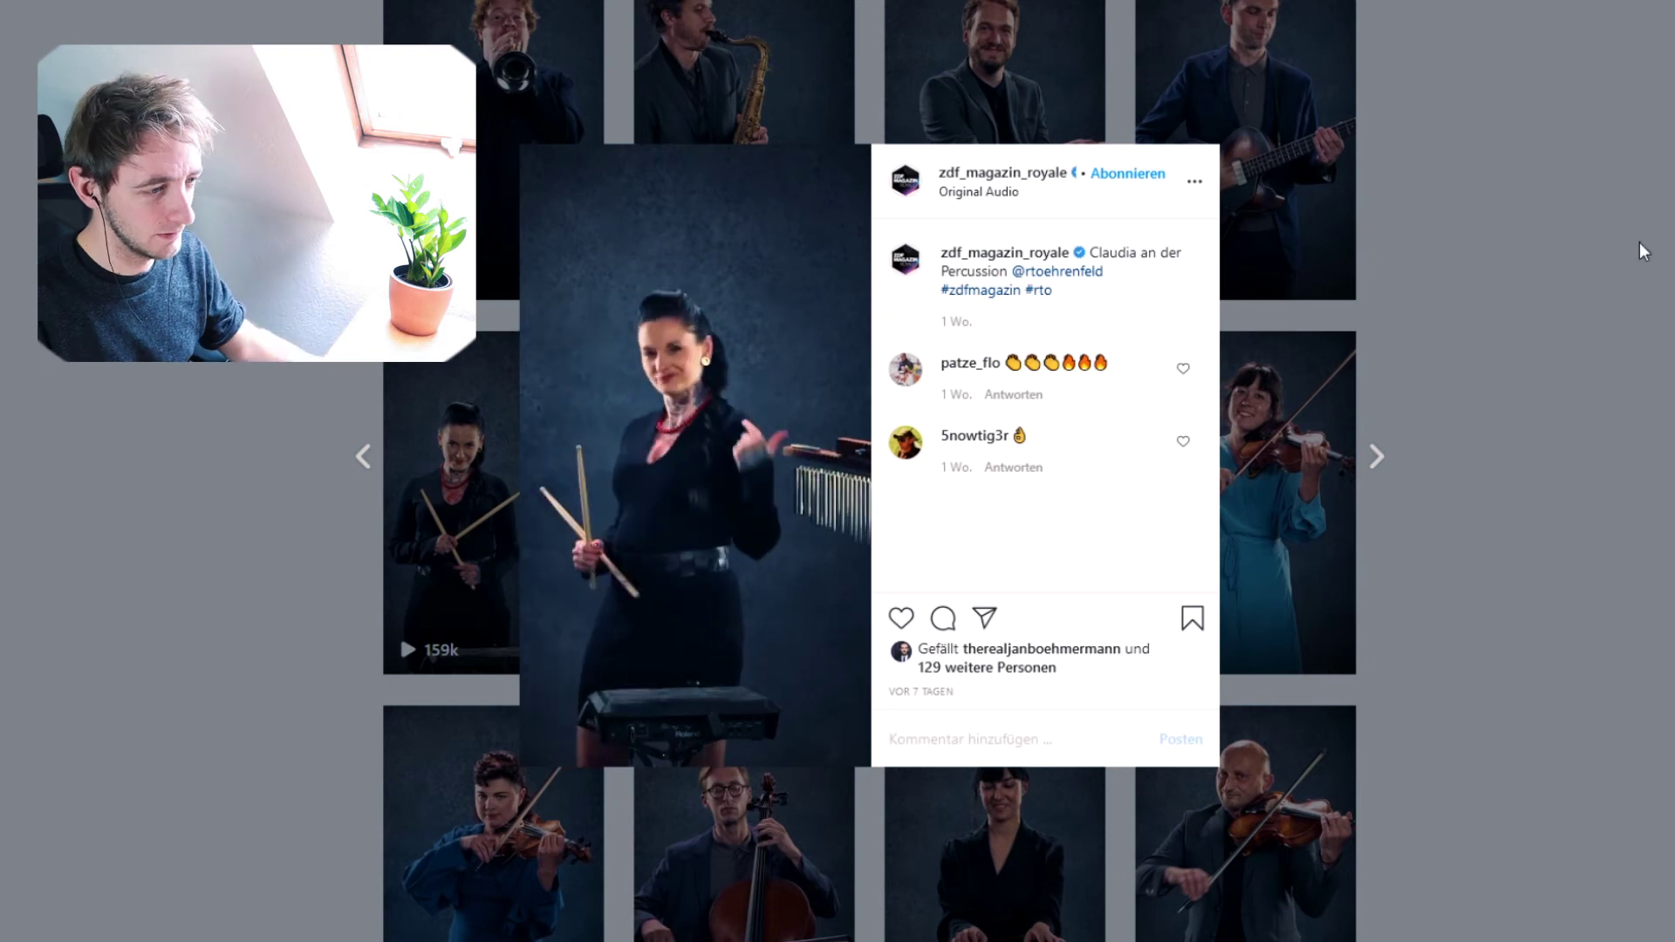
Close the percussionist's reel, switch to Premiere Pro and examine the guitar and keyboard waveforms below percussion.mkv
{"action": "left_click", "coordinate": [1579, 264]}
{"action": "key", "text": "alt+Tab"}
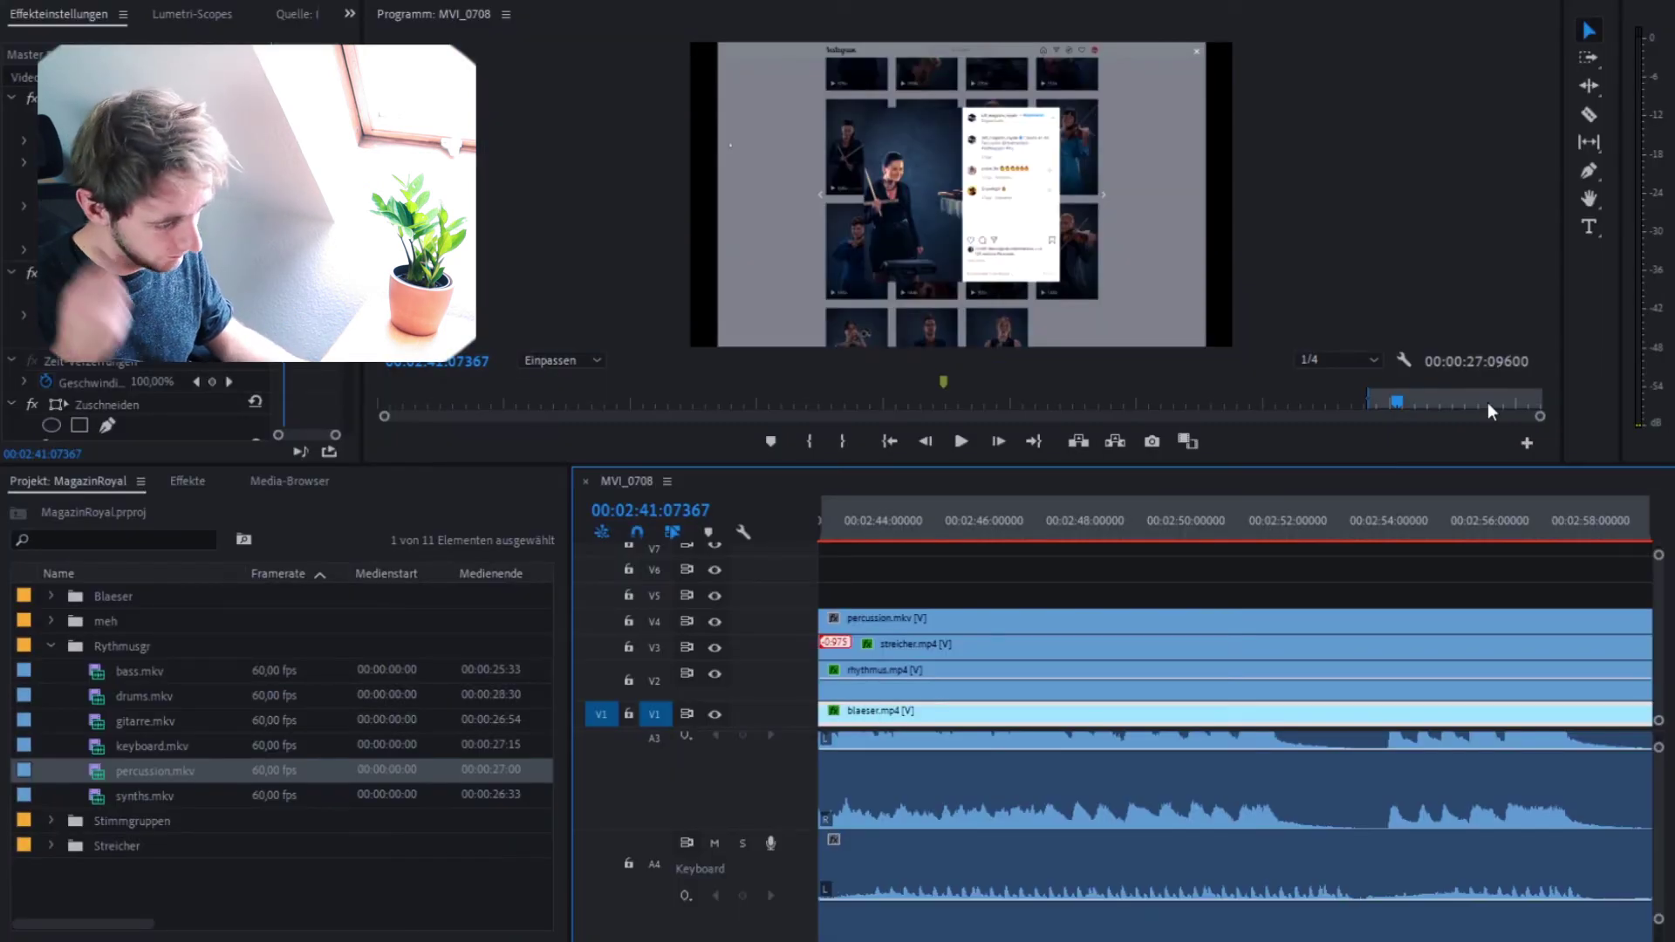
{"action": "scroll", "coordinate": [1322, 757], "scroll_direction": "up", "scroll_amount": 4}
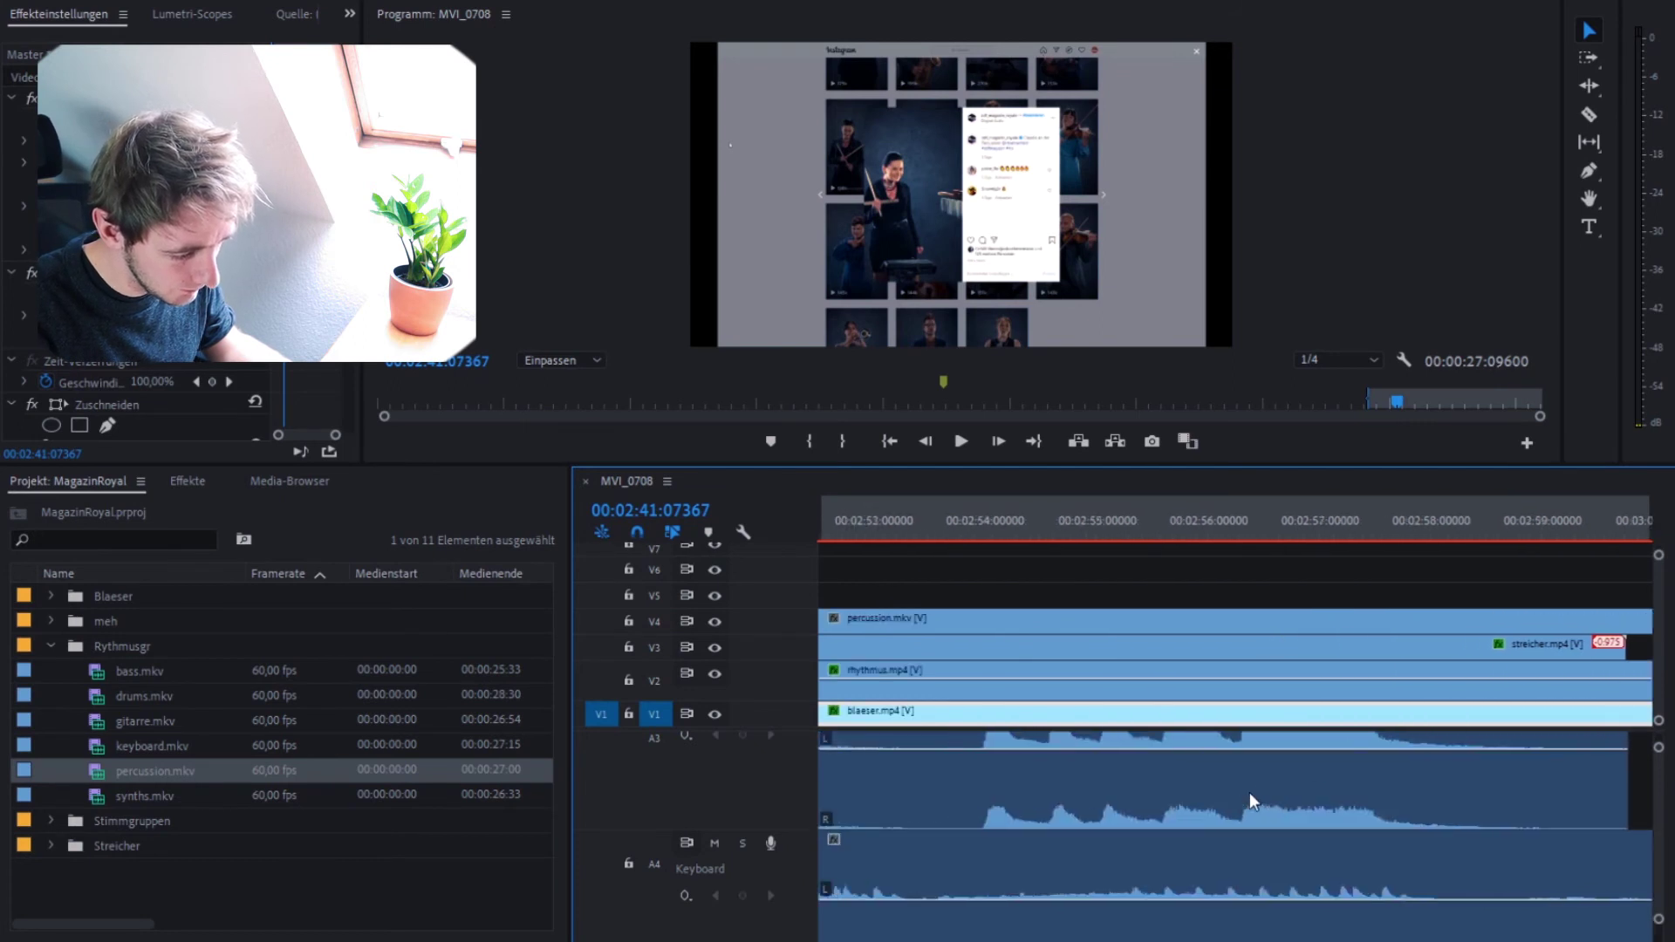
{"action": "scroll", "coordinate": [1274, 798], "scroll_direction": "up", "scroll_amount": 2}
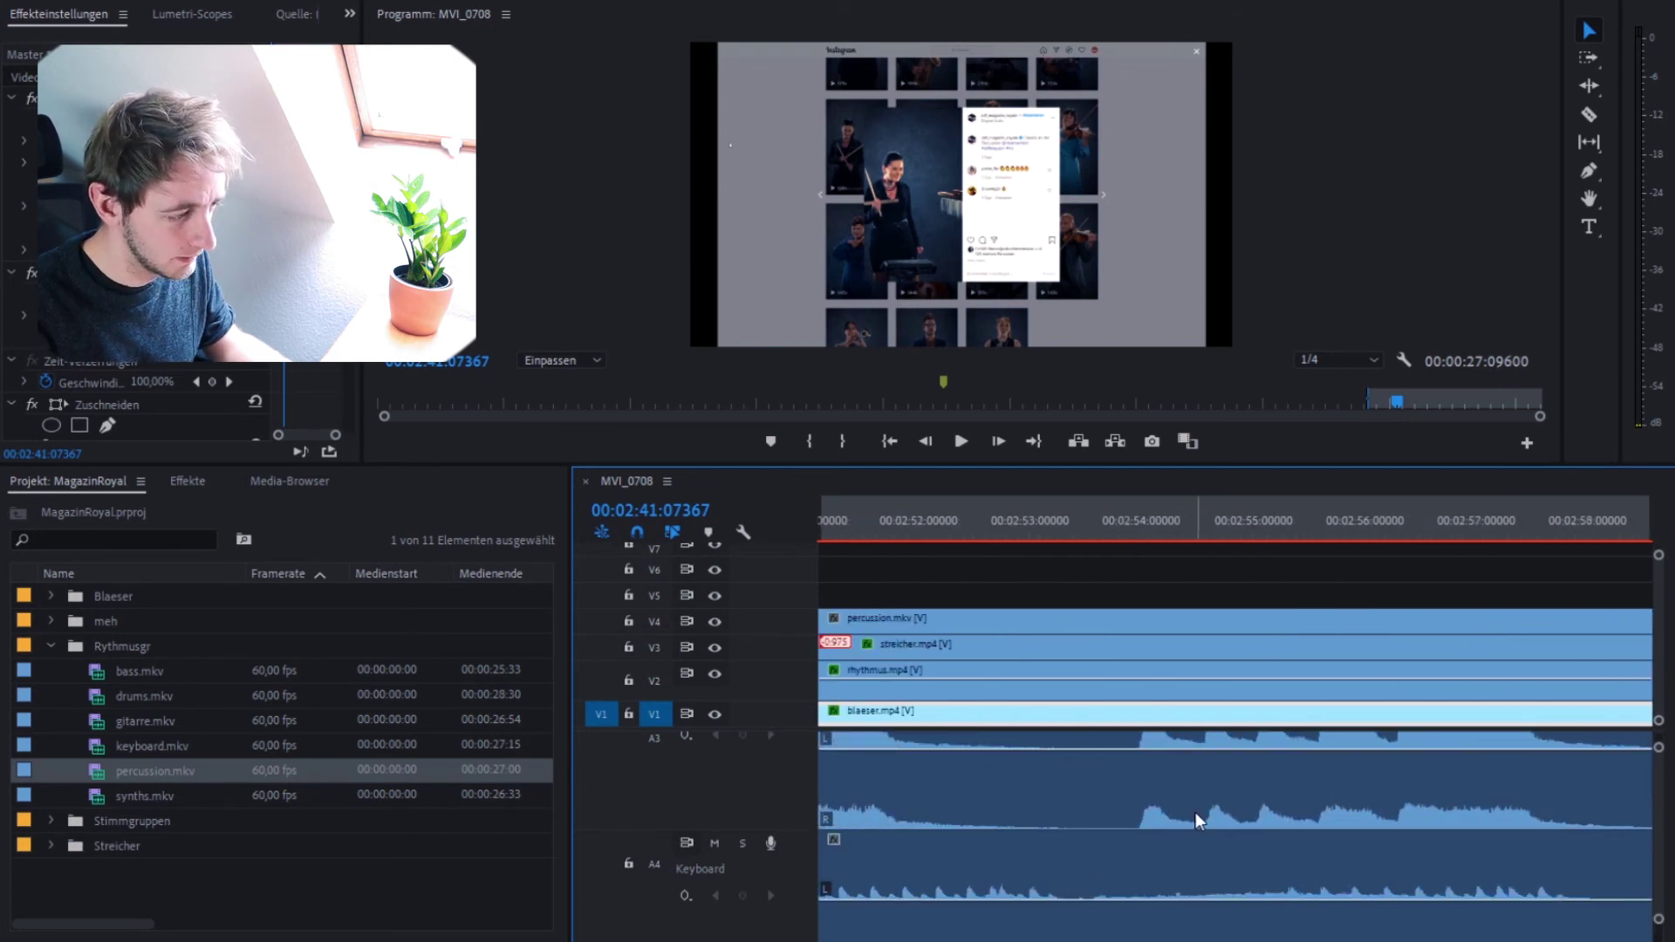
Line up percussion.mkv on V4 with blaeser.mp4 at their matching markers and check the timing by playback
{"action": "left_click", "coordinate": [1073, 621]}
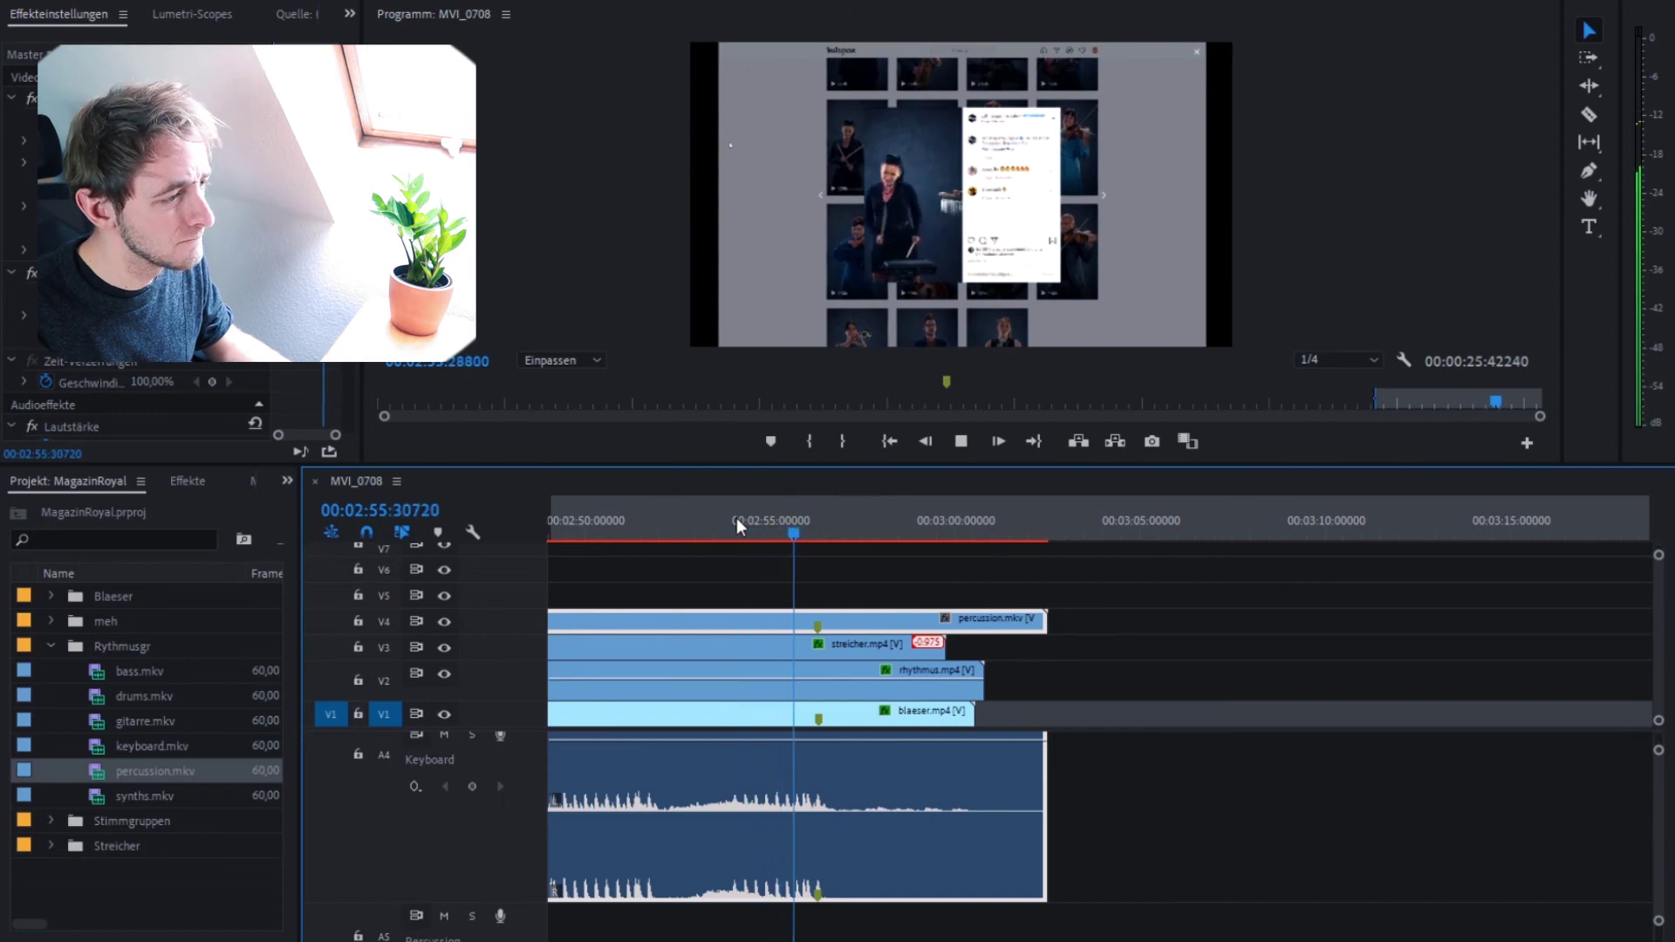
{"action": "key", "text": "space"}
{"action": "scroll", "coordinate": [742, 600], "scroll_direction": "up", "scroll_amount": 2}
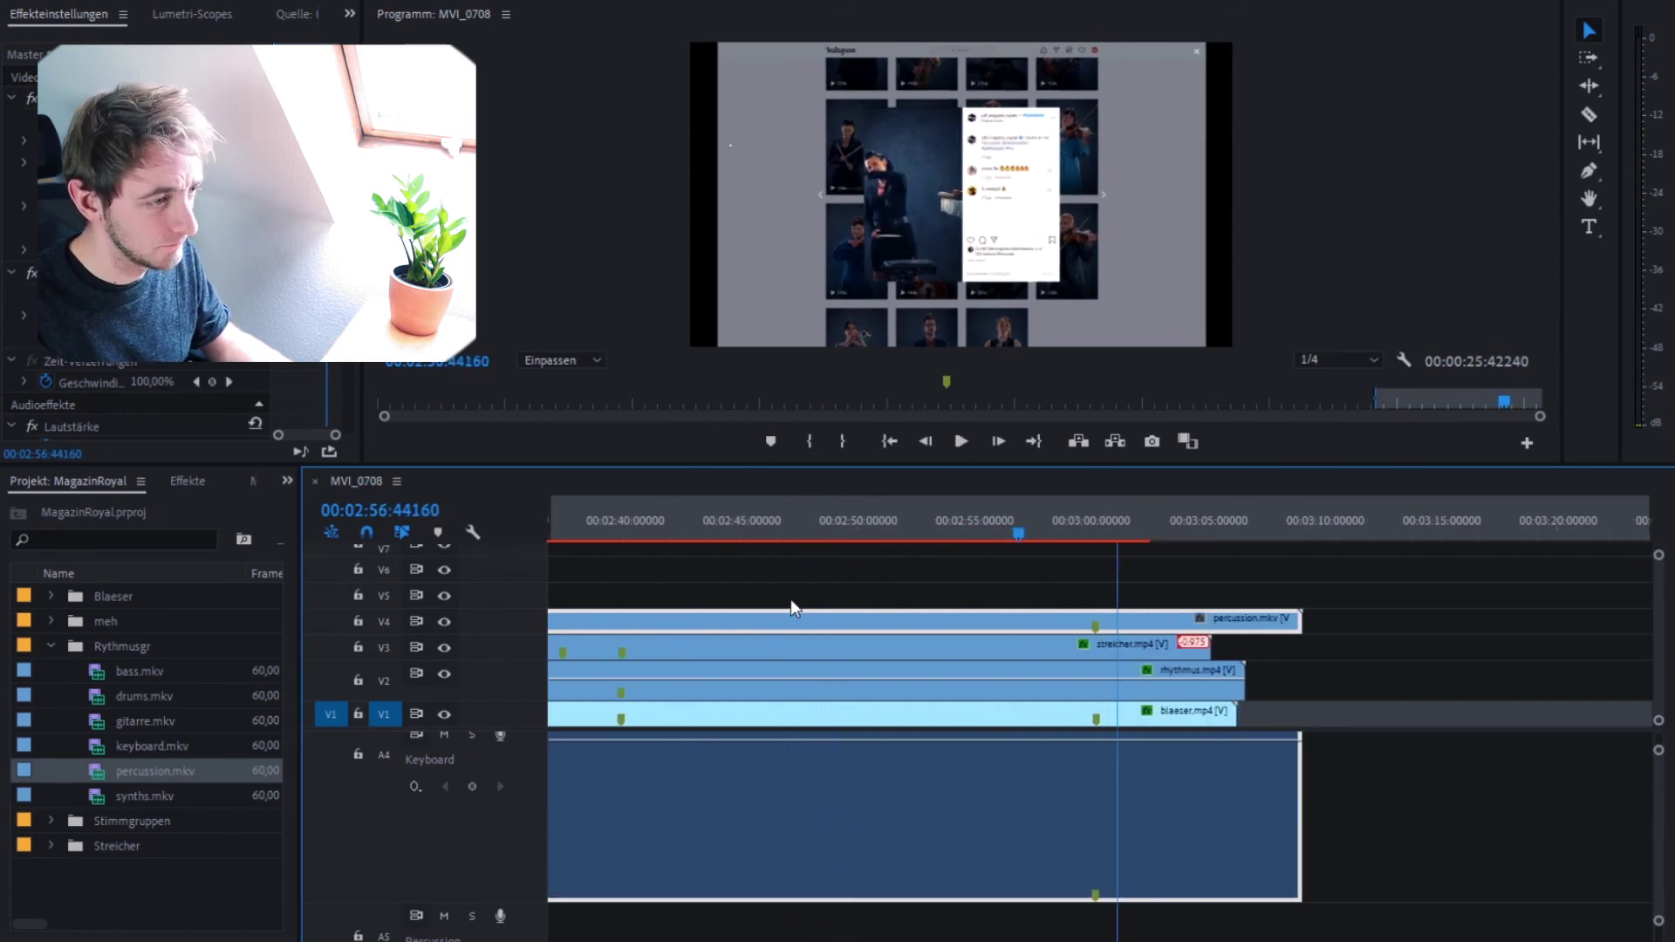
Add synths.mkv on V5 above percussion.mkv and fit its cropped picture beside the ensemble grid, opposite the percussionist
{"action": "key", "text": "minus"}
{"action": "left_click_drag", "start_coordinate": [147, 795], "coordinate": [1226, 597]}
{"action": "left_click_drag", "start_coordinate": [157, 119], "coordinate": [223, 119]}
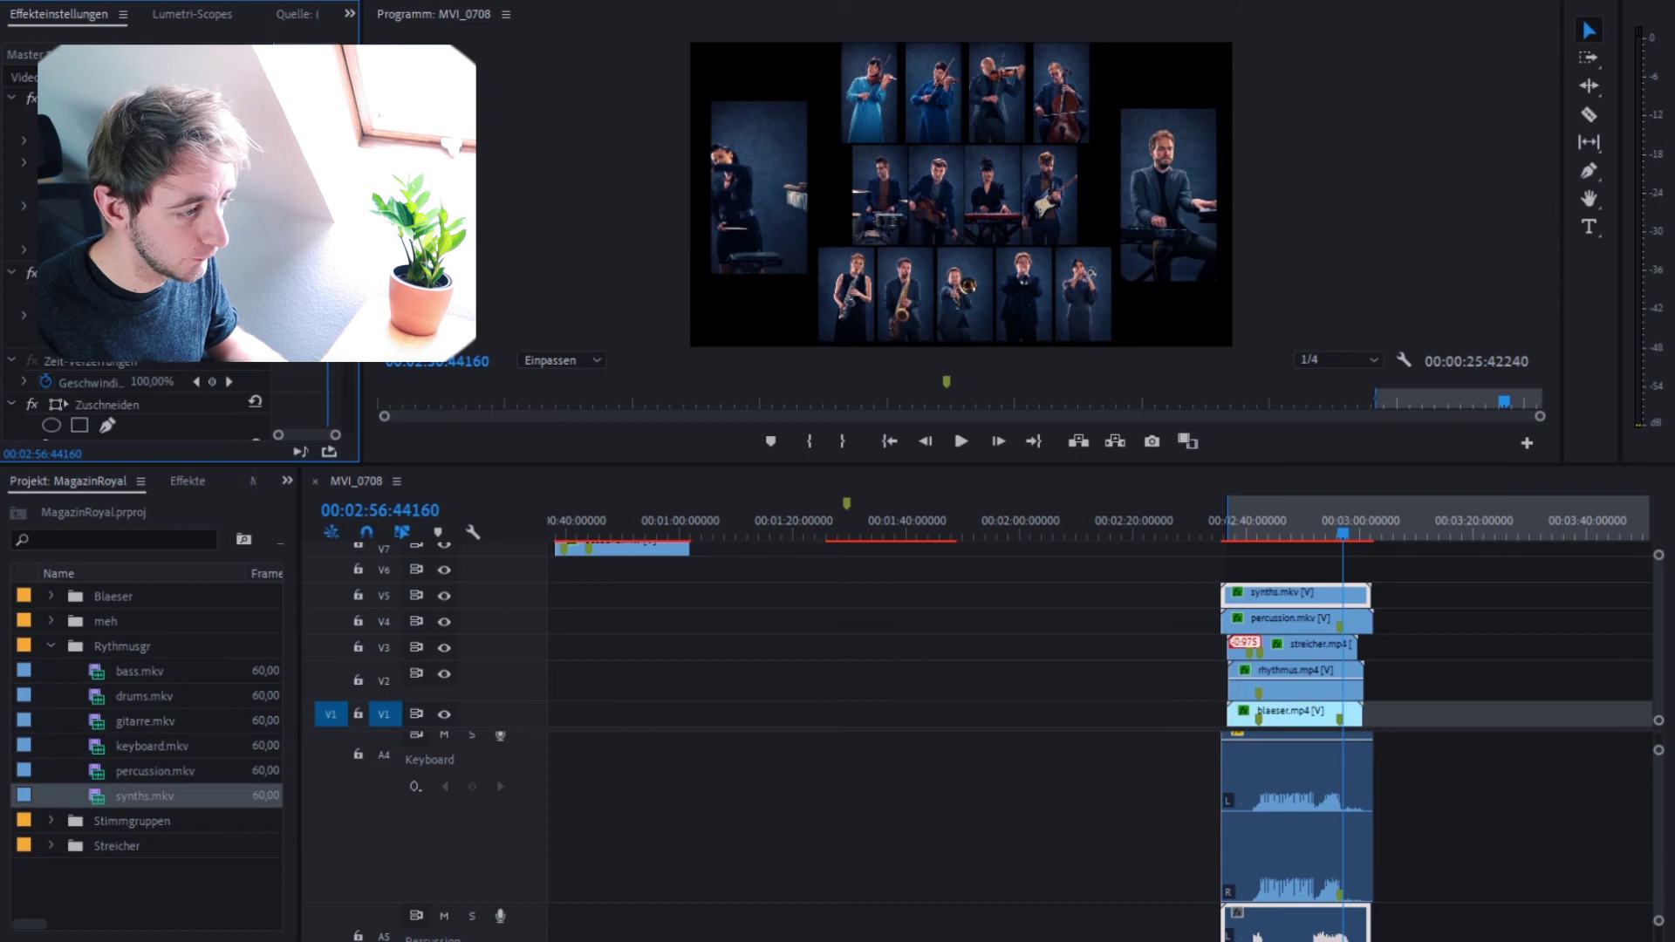
Play the soloed Percussion track with the full ensemble picture from about 00:02:41 and again from about 00:02:51
{"action": "scroll", "coordinate": [1317, 828], "scroll_direction": "up", "scroll_amount": 6}
{"action": "left_click", "coordinate": [775, 501]}
{"action": "key", "text": "space"}
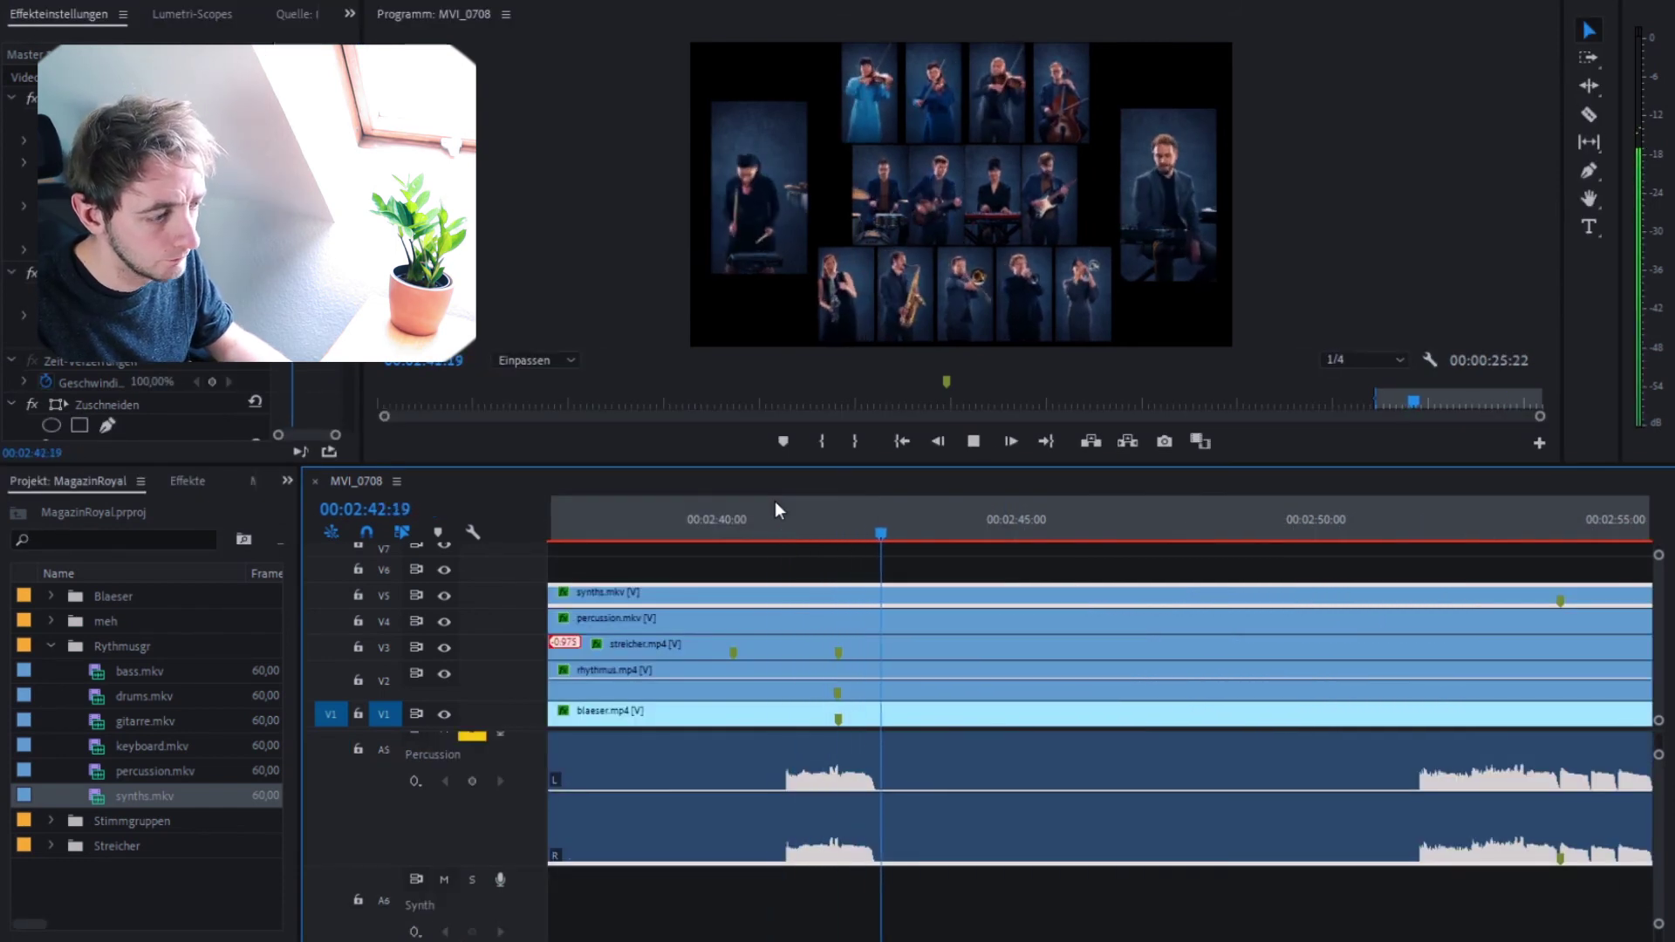
{"action": "left_click", "coordinate": [1380, 501]}
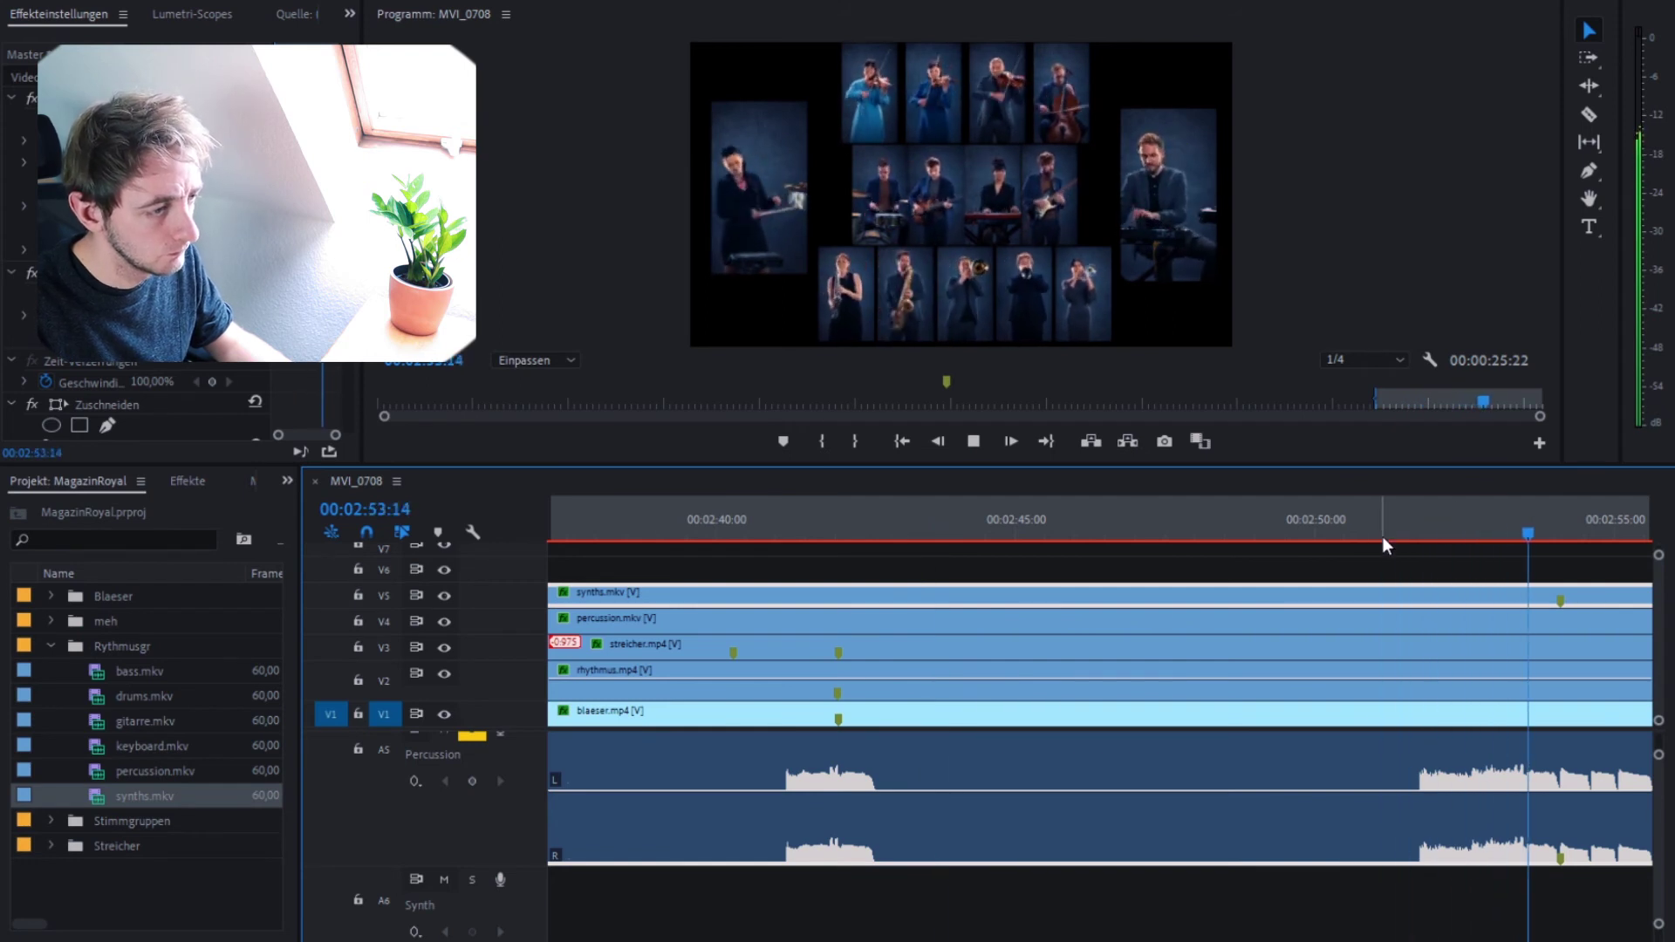
{"action": "scroll", "coordinate": [1258, 825], "scroll_direction": "down", "scroll_amount": 5}
{"action": "key", "text": "space"}
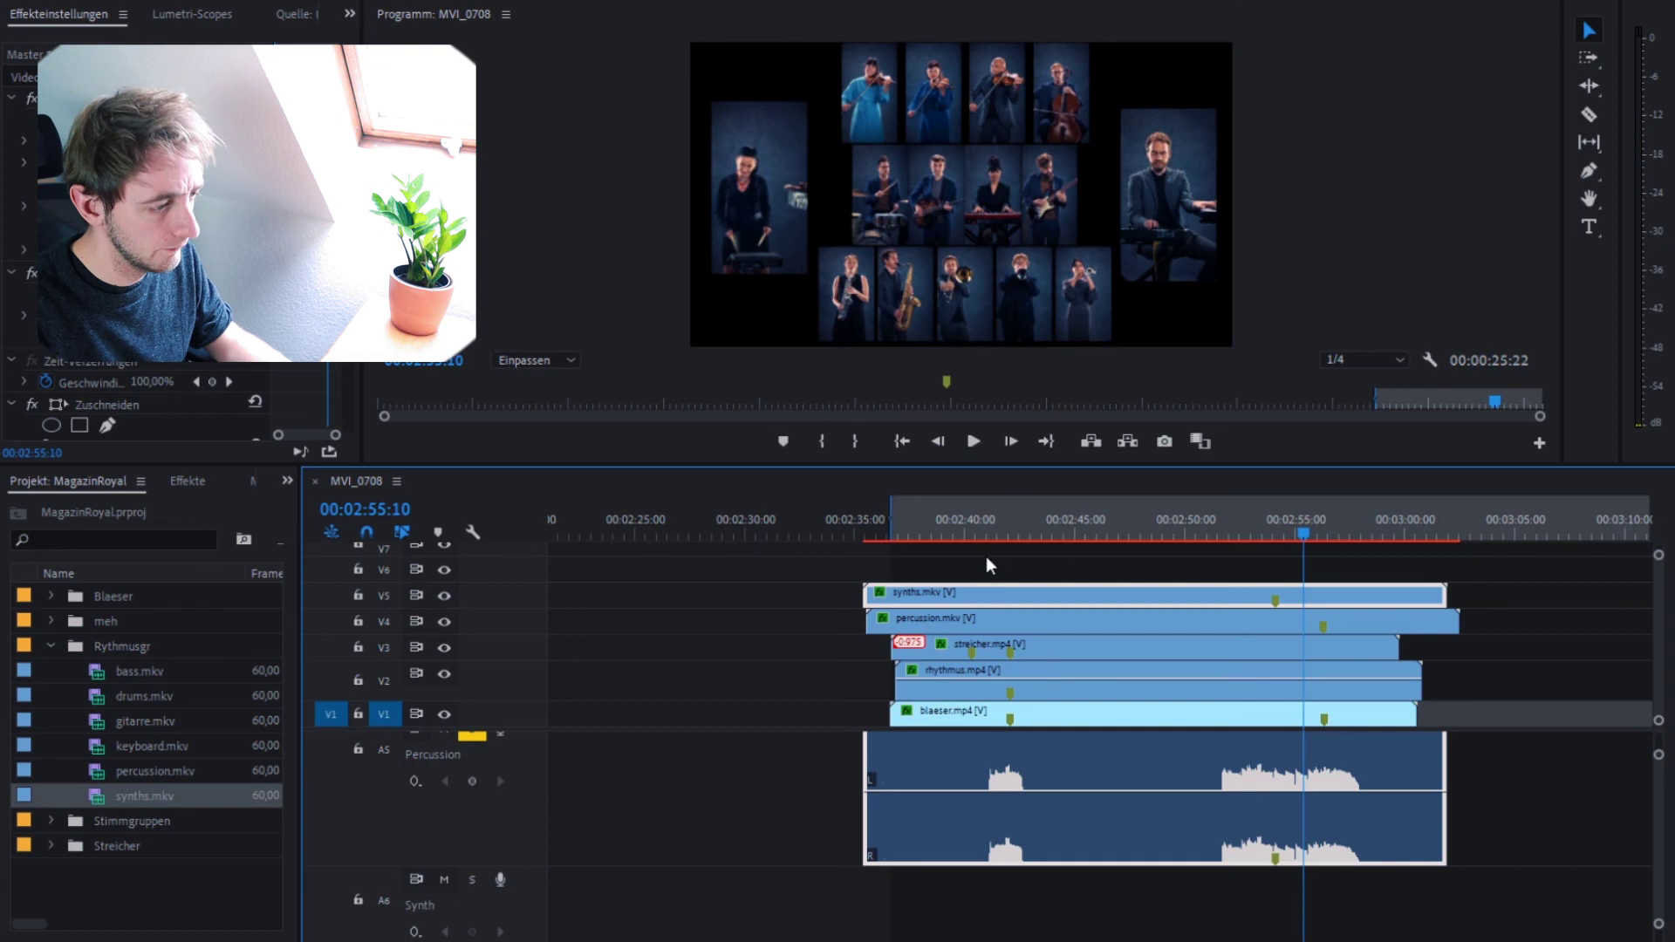
Turn off solo on the Percussion track and look over the other instruments' audio tracks
{"action": "scroll", "coordinate": [834, 840], "scroll_direction": "up", "scroll_amount": 5}
{"action": "scroll", "coordinate": [524, 825], "scroll_direction": "up", "scroll_amount": 2}
{"action": "left_click", "coordinate": [472, 817]}
{"action": "scroll", "coordinate": [567, 831], "scroll_direction": "up", "scroll_amount": 4}
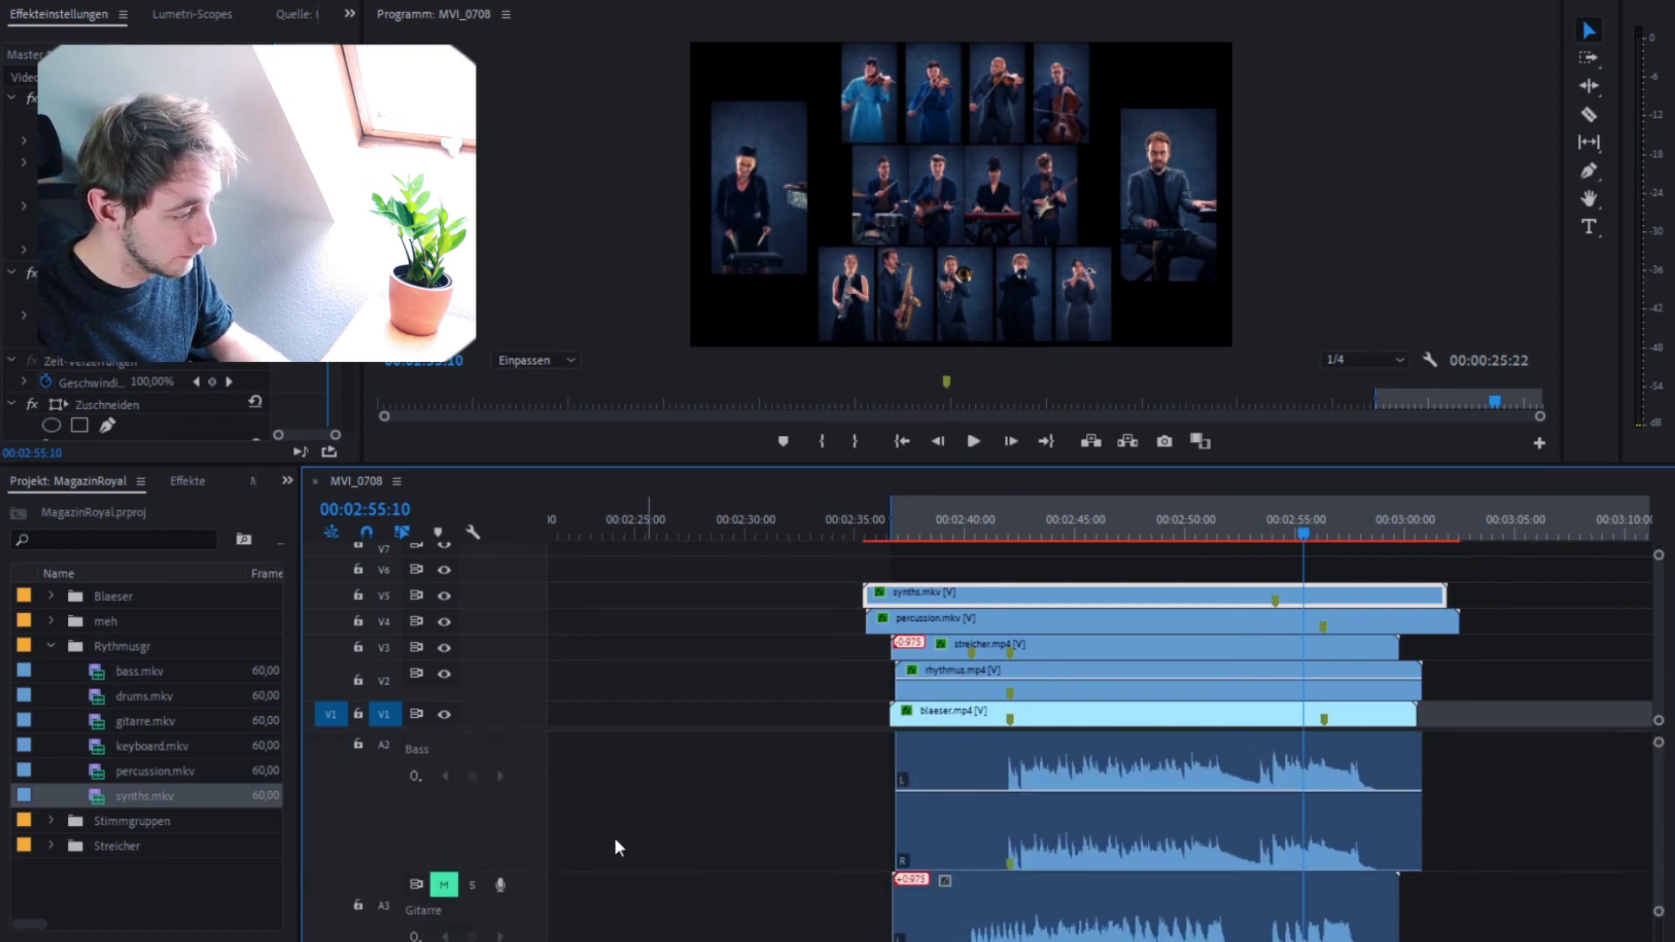
{"action": "scroll", "coordinate": [524, 838], "scroll_direction": "down", "scroll_amount": 1}
{"action": "scroll", "coordinate": [474, 786], "scroll_direction": "down", "scroll_amount": 2}
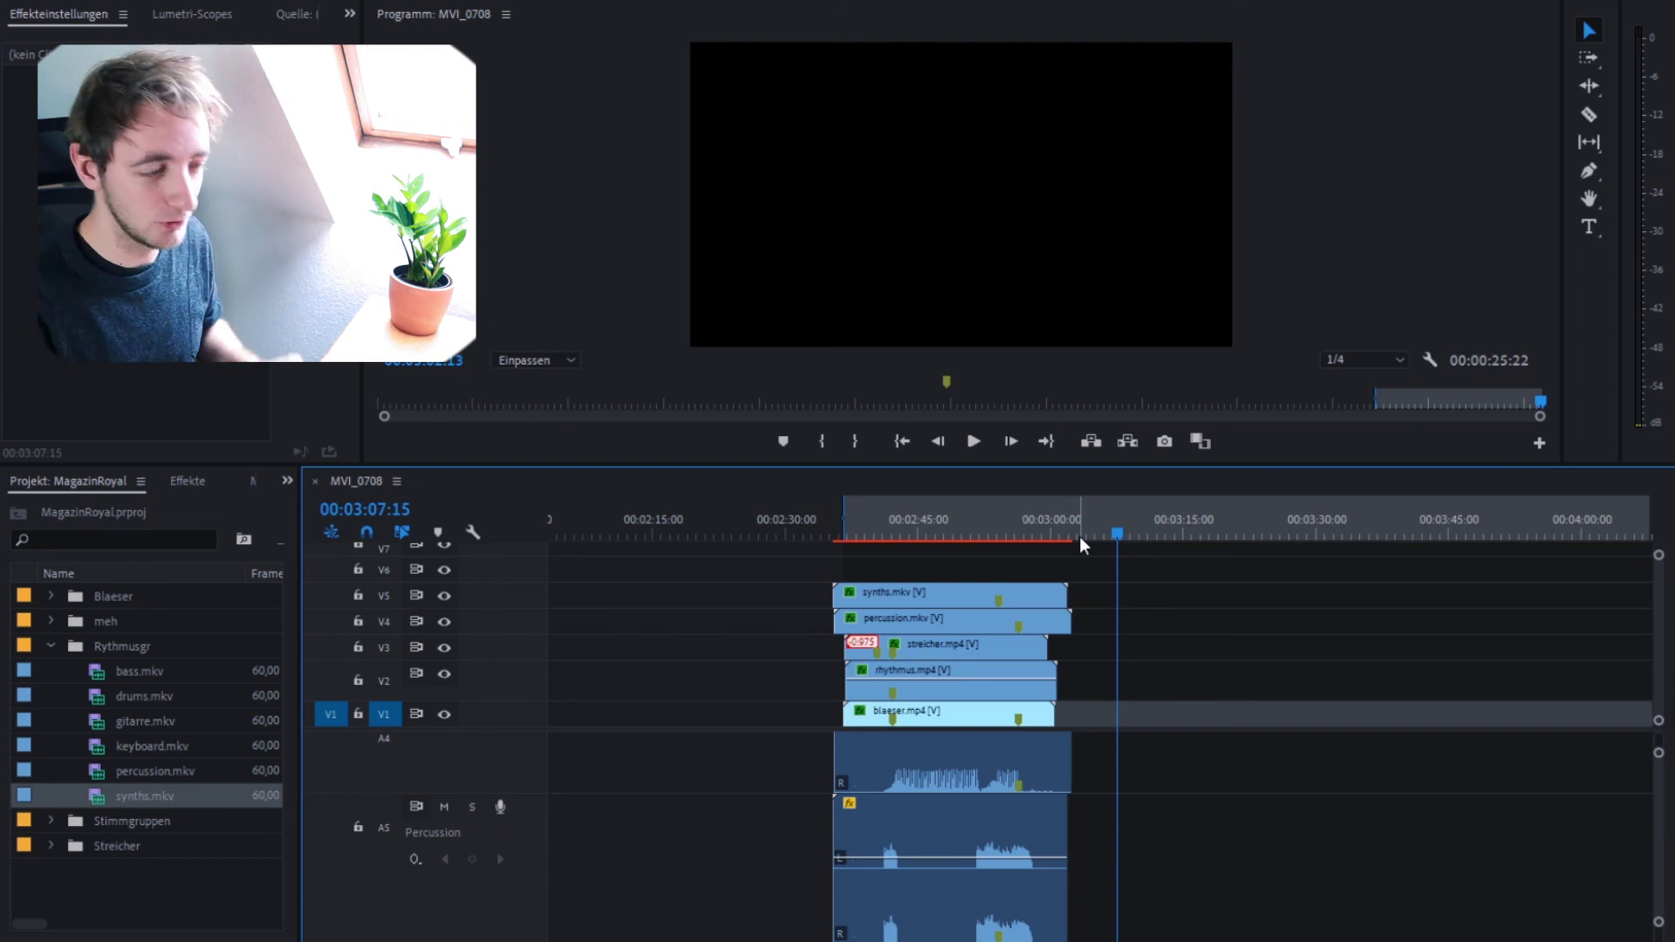
Switch to the ZDF Magazin Royale Instagram profile in Firefox and look over the musicians' reels
{"action": "key", "text": "alt+Tab"}
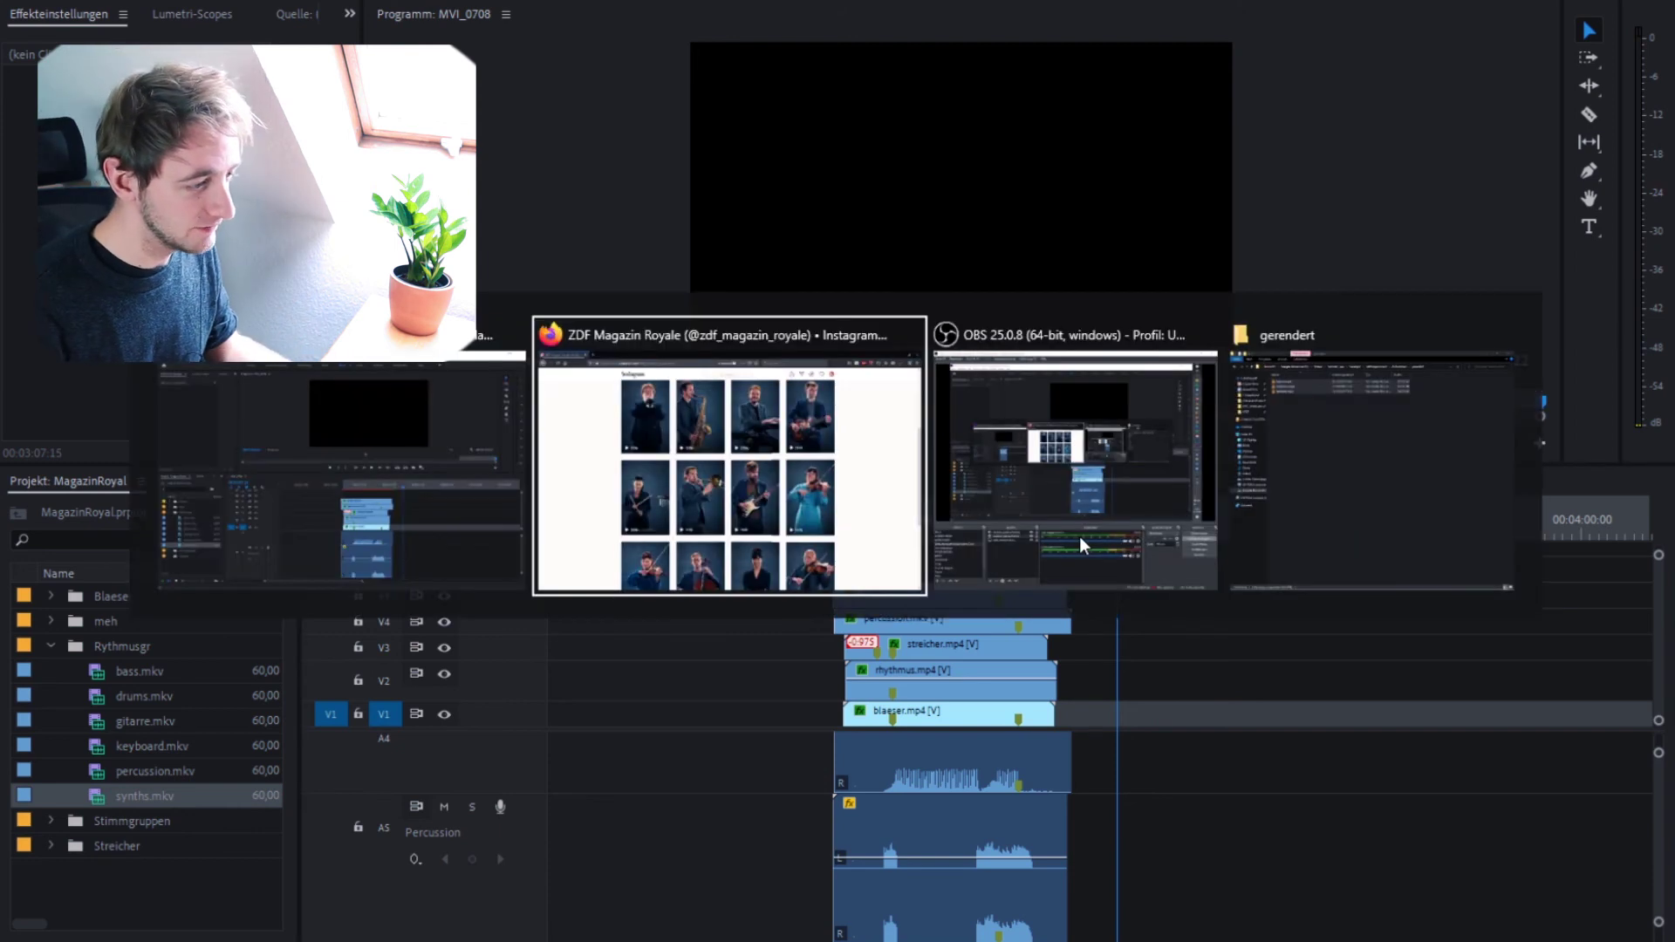
{"action": "scroll", "coordinate": [1527, 454], "scroll_direction": "up", "scroll_amount": 6}
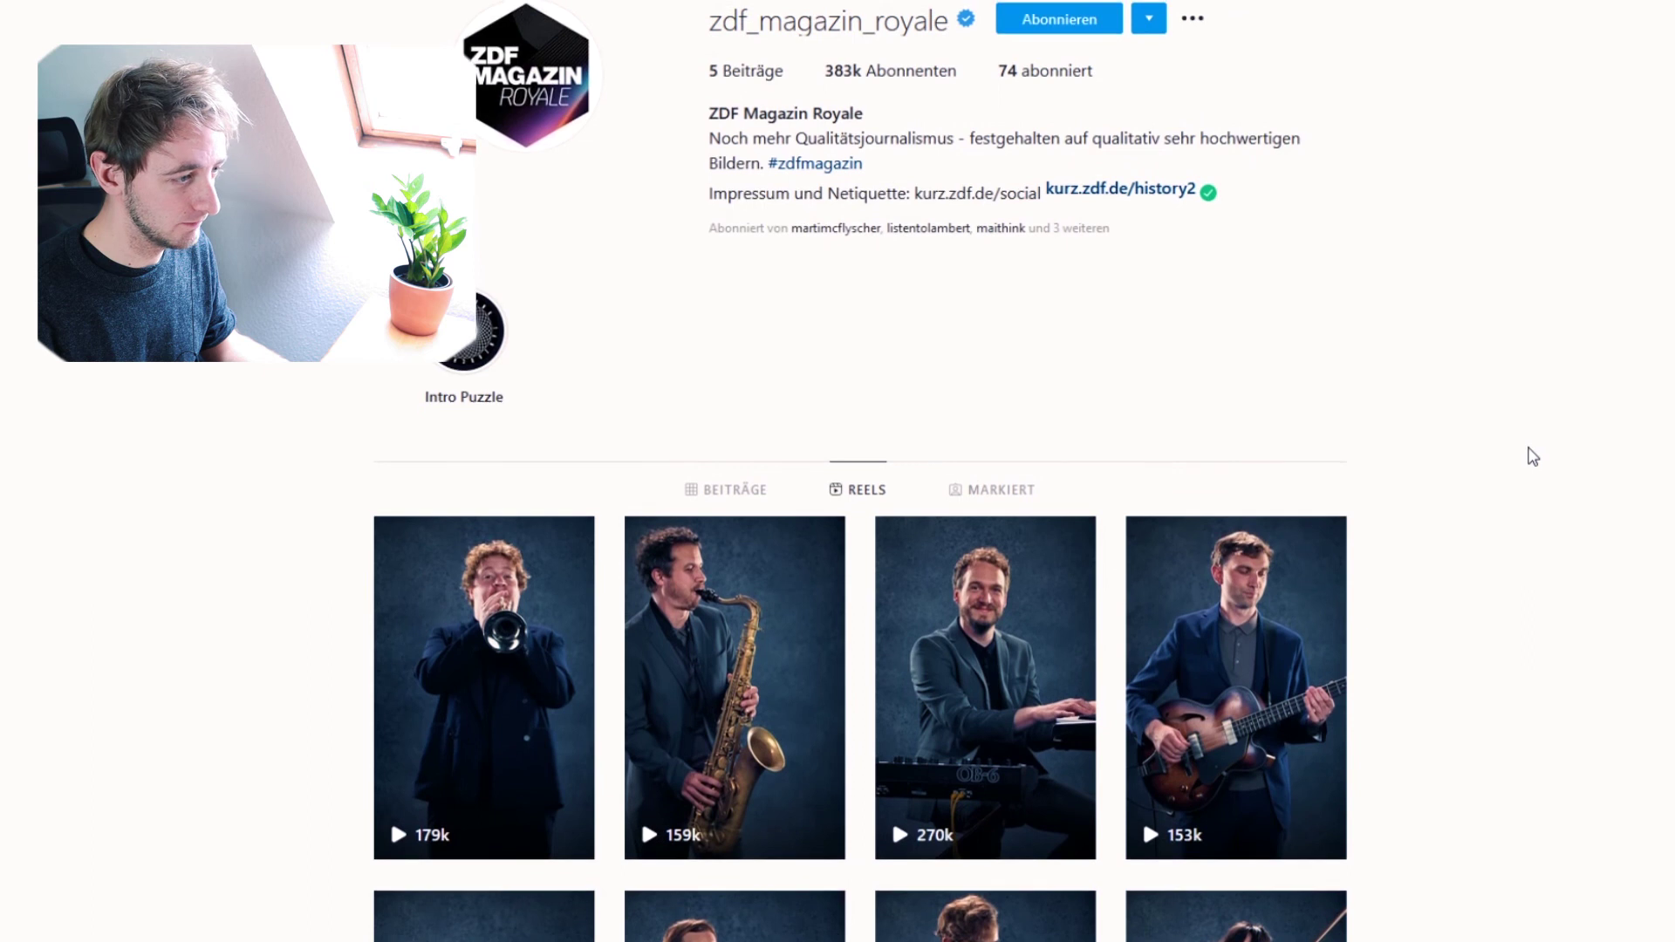
{"action": "scroll", "coordinate": [1535, 470], "scroll_direction": "down", "scroll_amount": 4}
{"action": "scroll", "coordinate": [1440, 462], "scroll_direction": "up", "scroll_amount": 4}
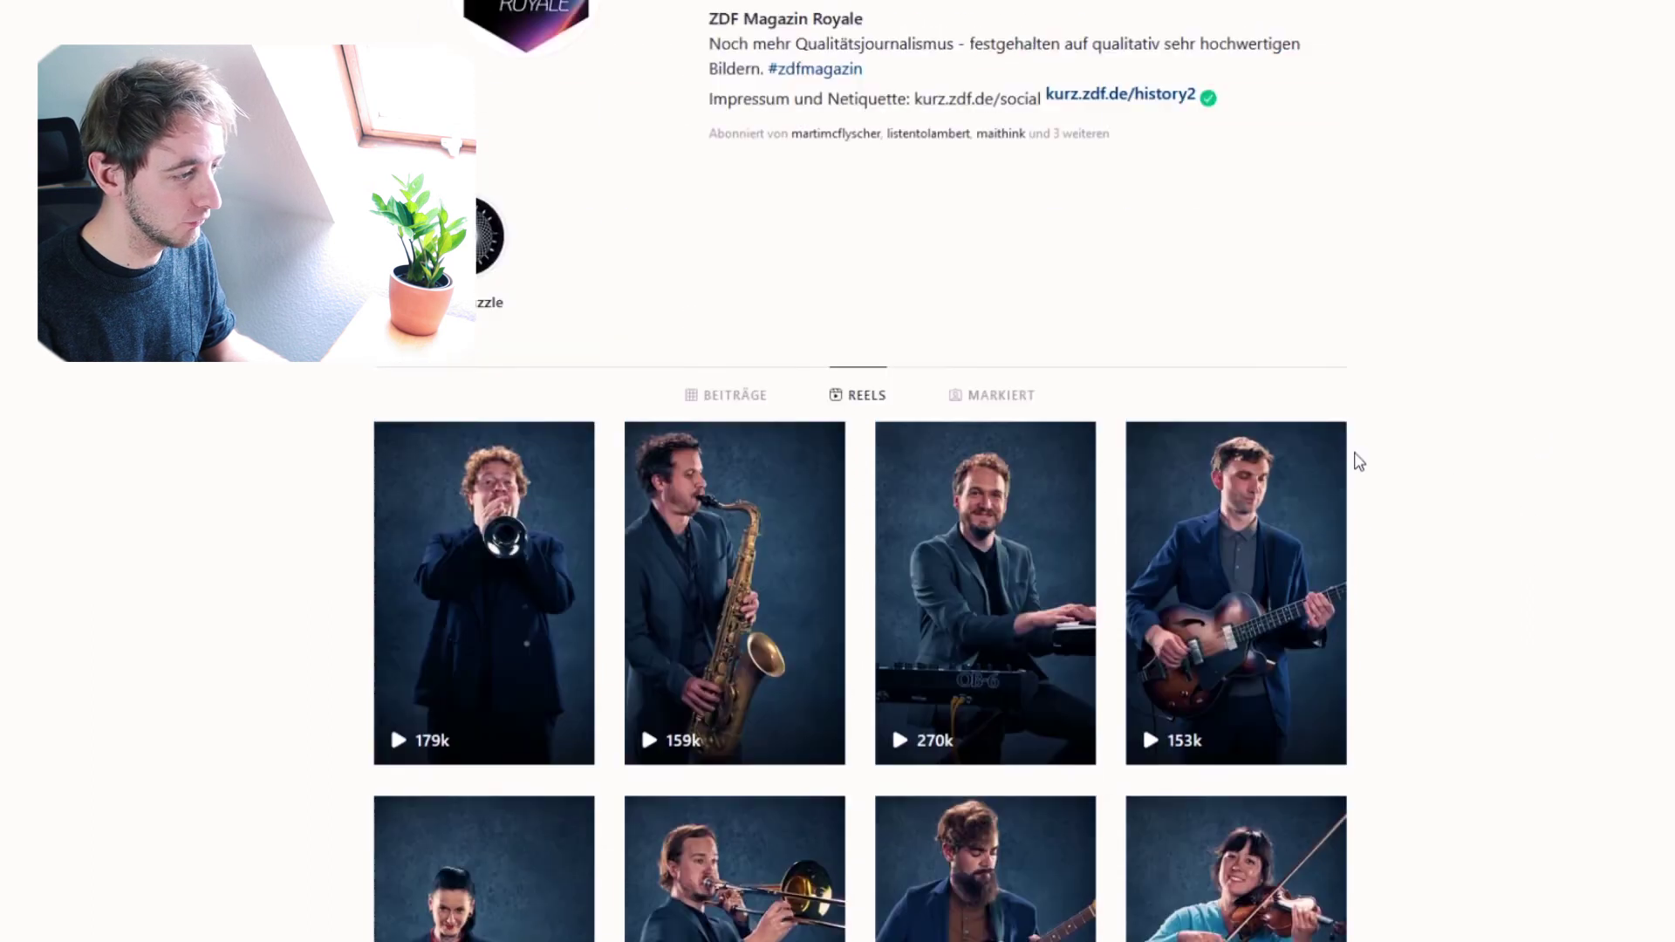
Show the profile's posts, watch the ensemble video with the musicians' grid, and close it
{"action": "left_click", "coordinate": [726, 489]}
{"action": "scroll", "coordinate": [1414, 346], "scroll_direction": "down", "scroll_amount": 3}
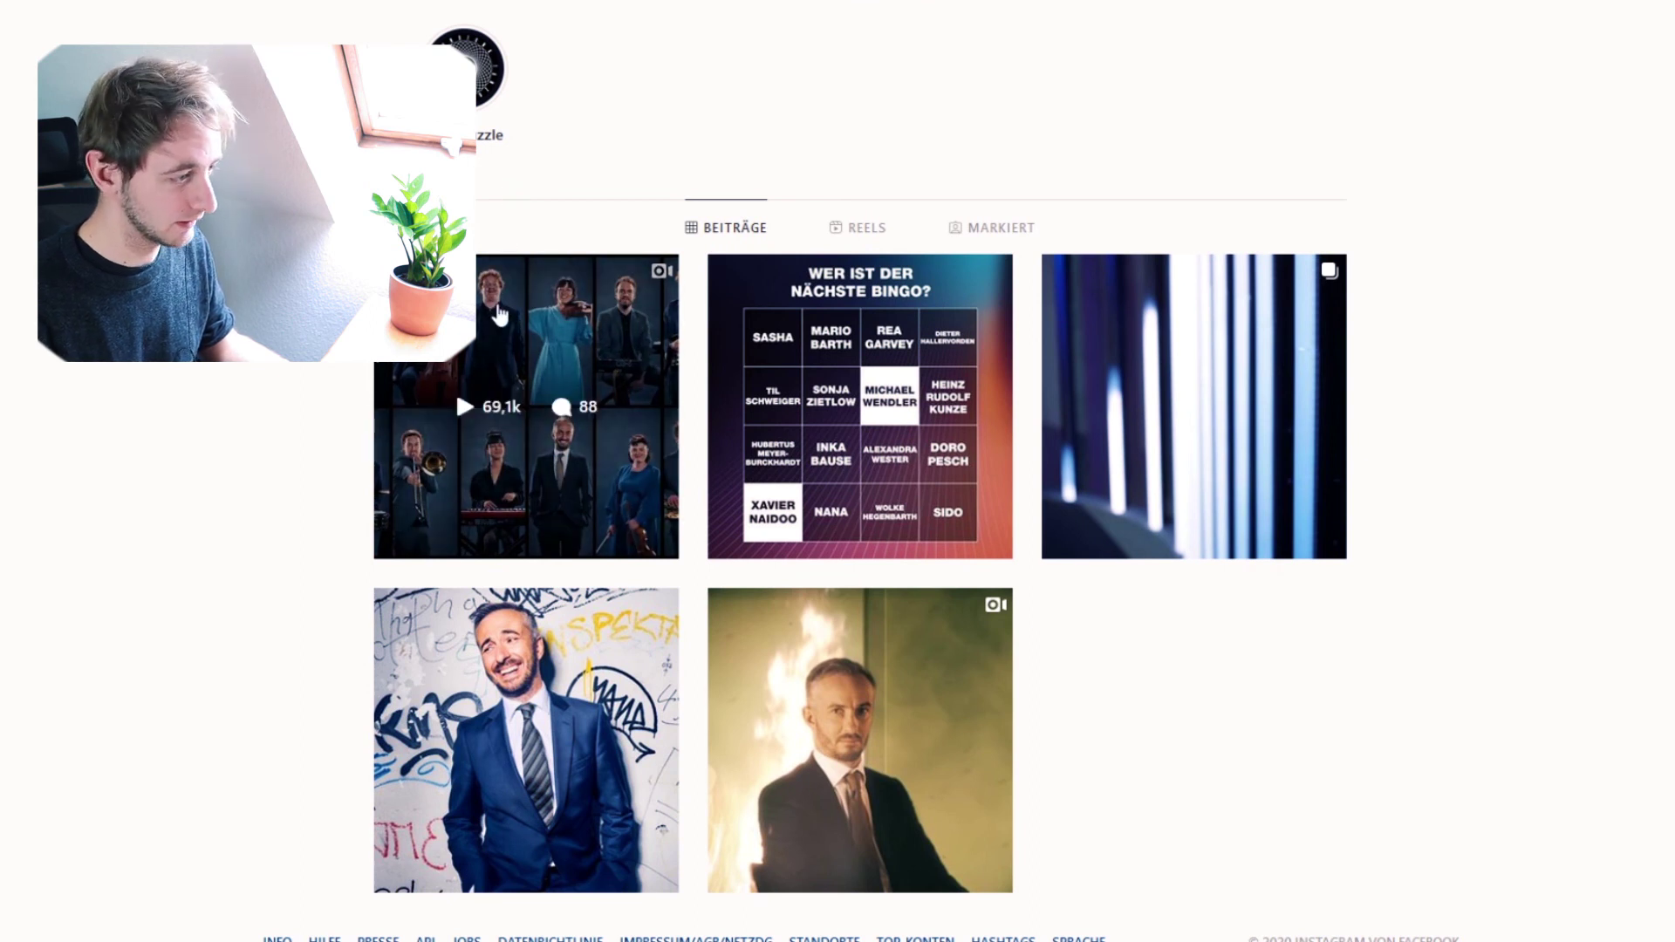
{"action": "left_click", "coordinate": [529, 314]}
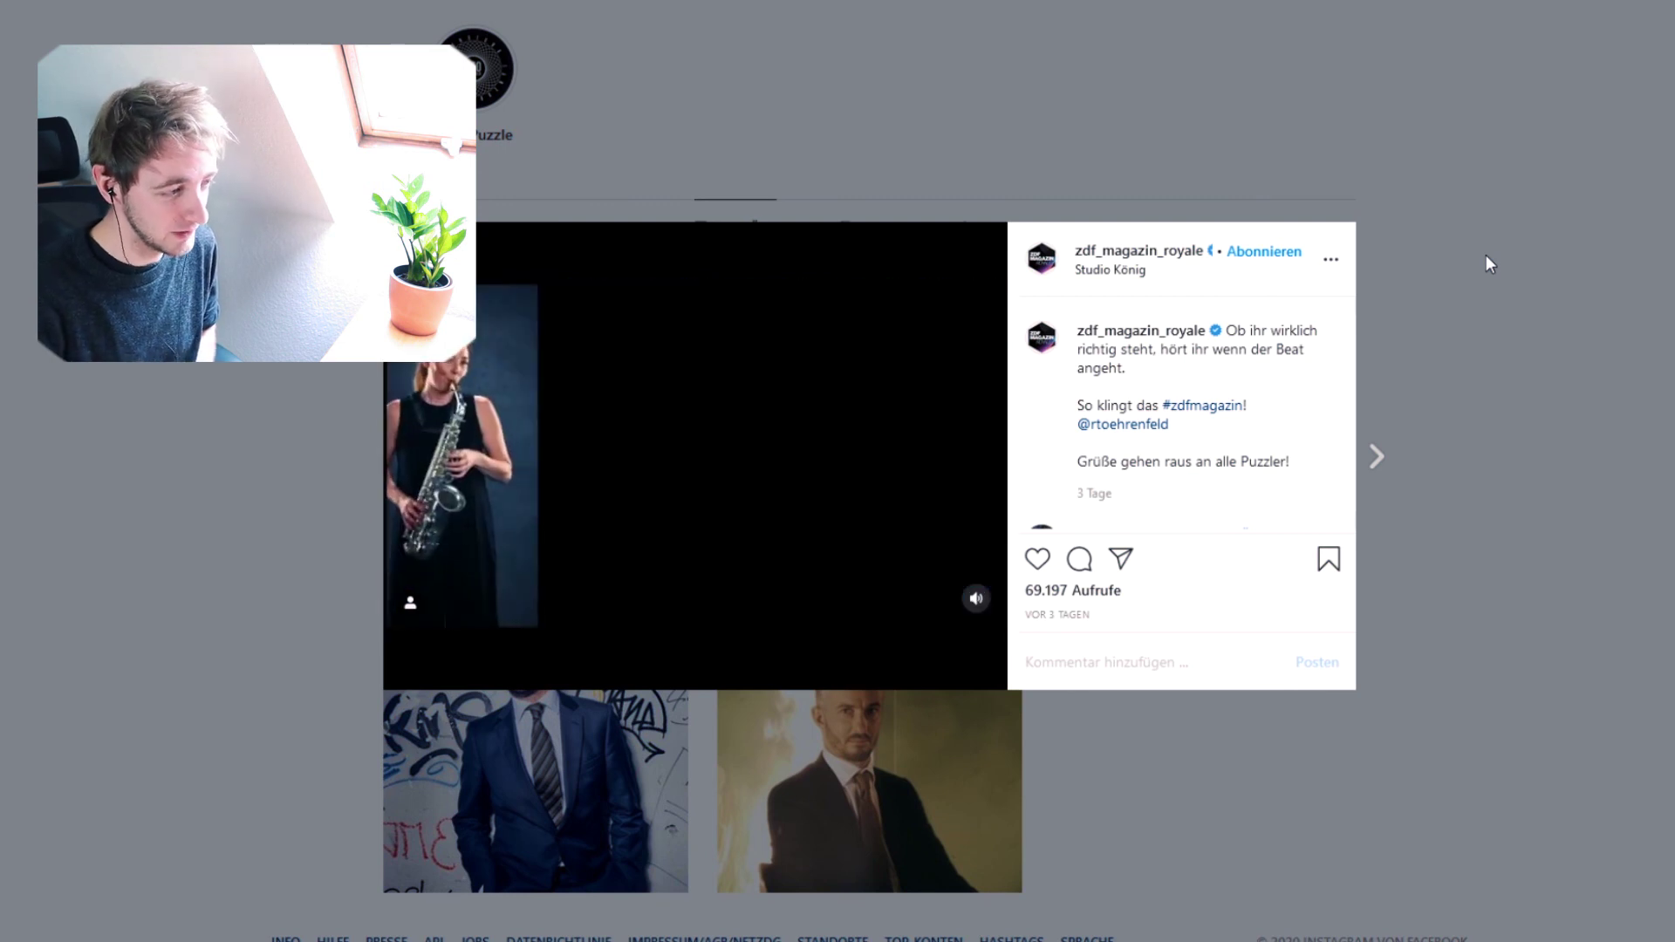
{"action": "left_click", "coordinate": [1488, 190]}
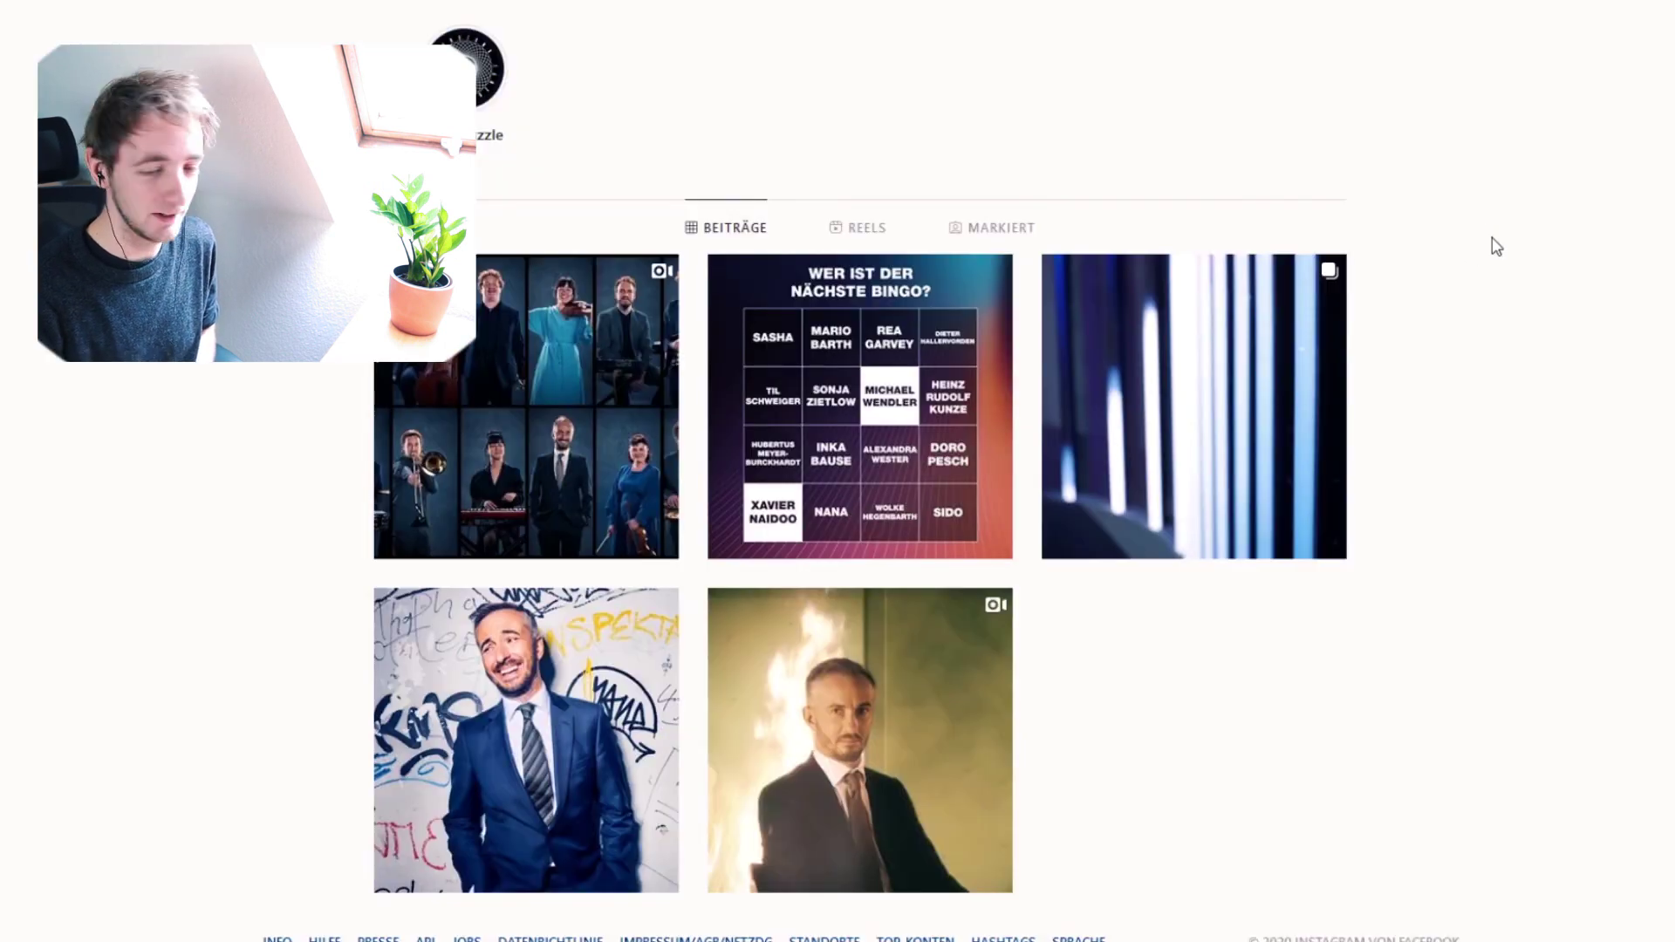